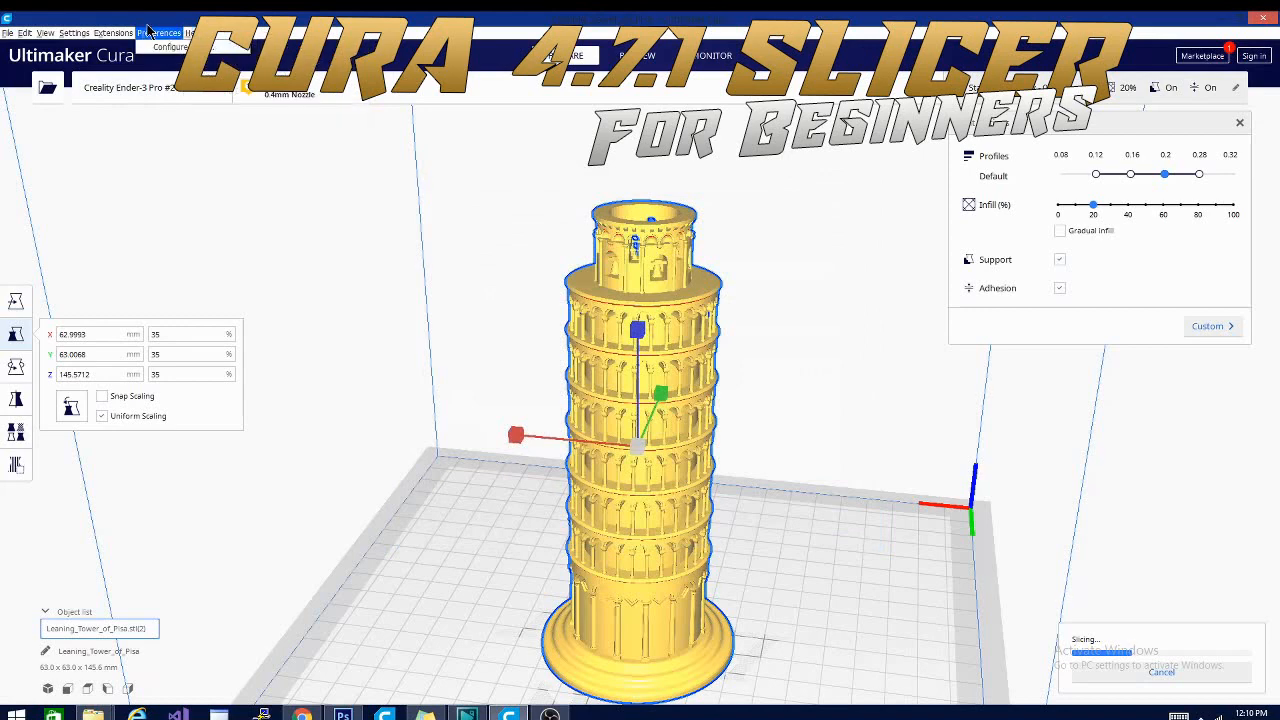
Review the general preferences and close them without changes
{"action": "mouse_move", "coordinate": [190, 32]}
{"action": "left_click", "coordinate": [215, 121]}
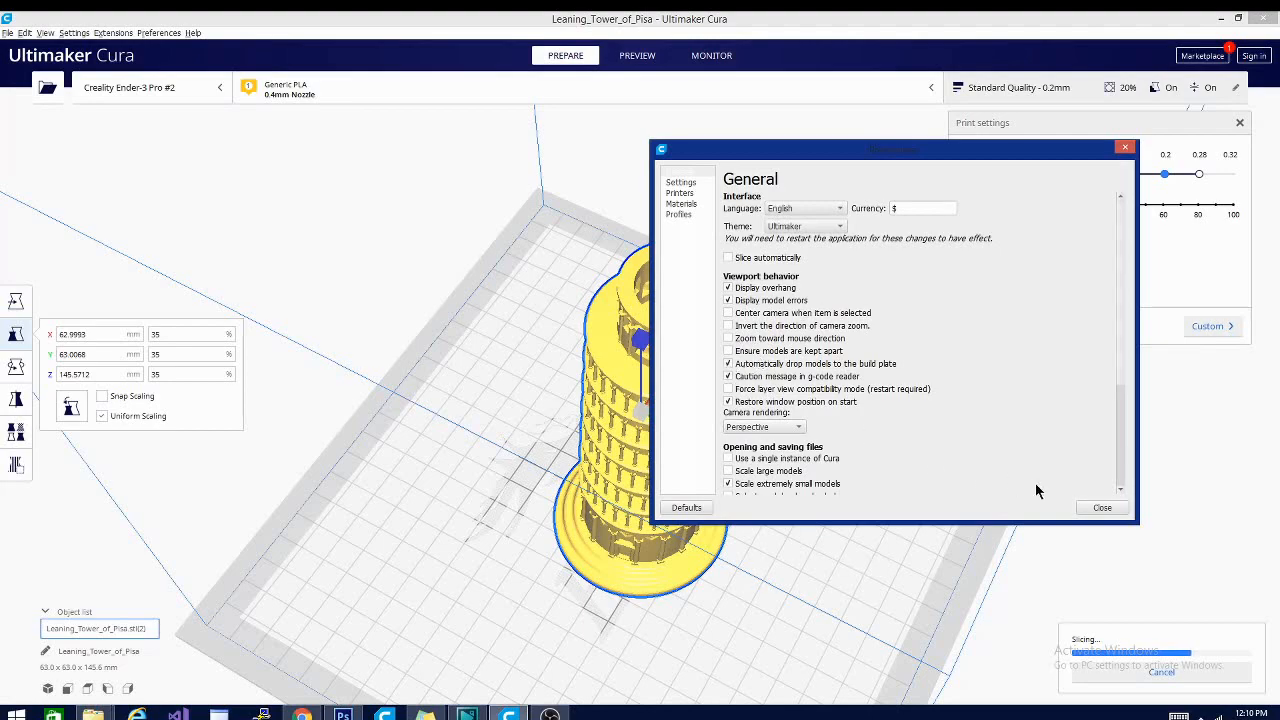
{"action": "left_click", "coordinate": [1102, 508]}
Examine the tower model from several sides and look through the rotate, mirror, per-model settings and support blocker tools
{"action": "right_click_drag", "start_coordinate": [811, 570], "coordinate": [423, 486]}
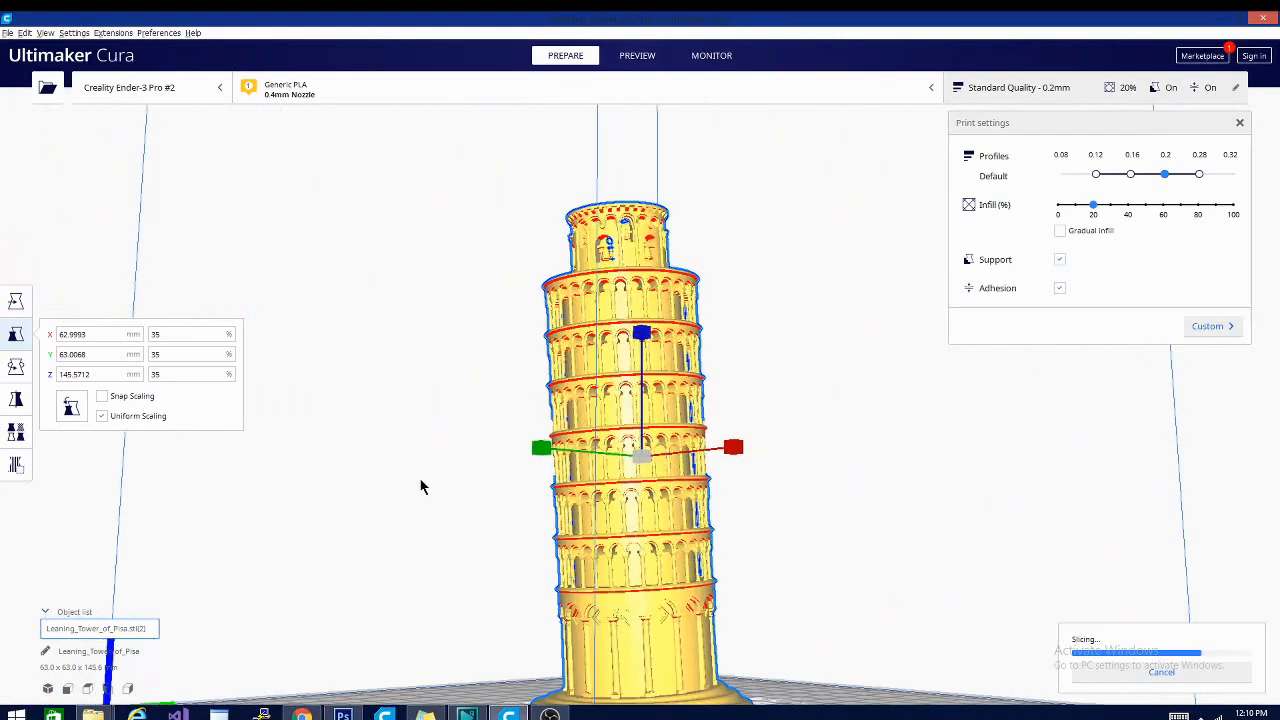
{"action": "right_click_drag", "start_coordinate": [874, 408], "coordinate": [857, 466]}
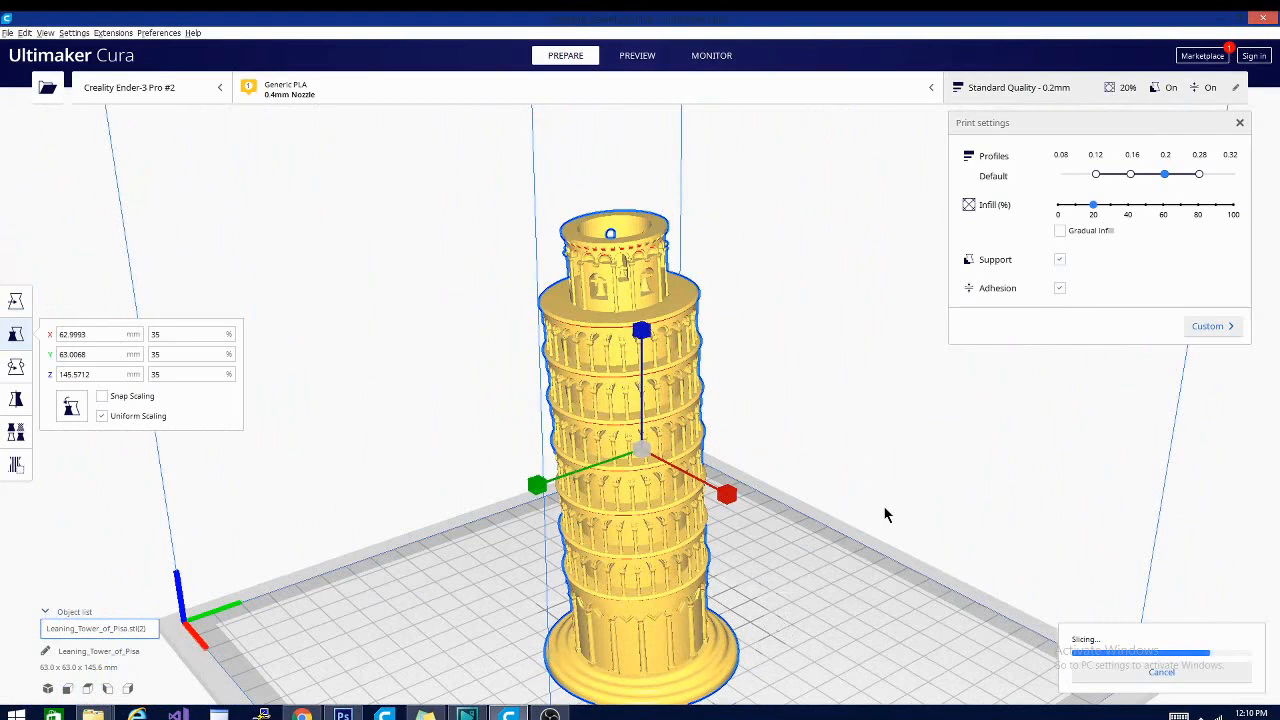
{"action": "right_click_drag", "start_coordinate": [885, 515], "coordinate": [1000, 500]}
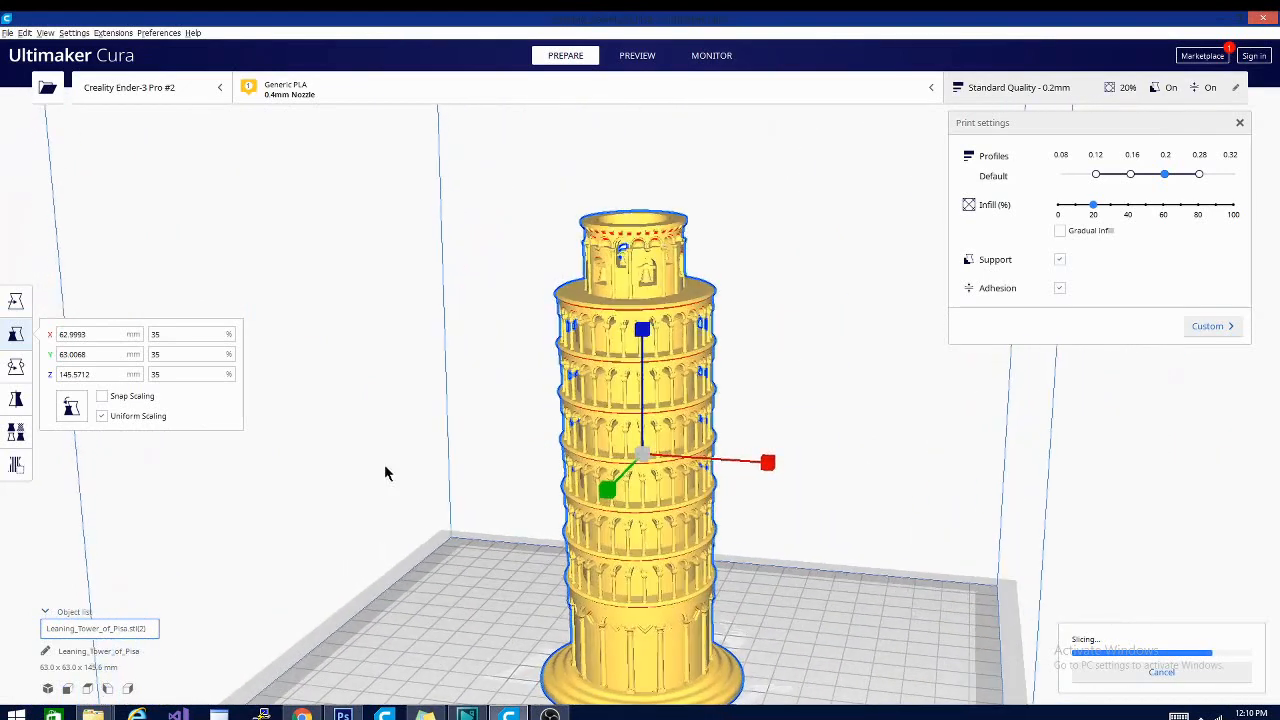
{"action": "left_click", "coordinate": [15, 370]}
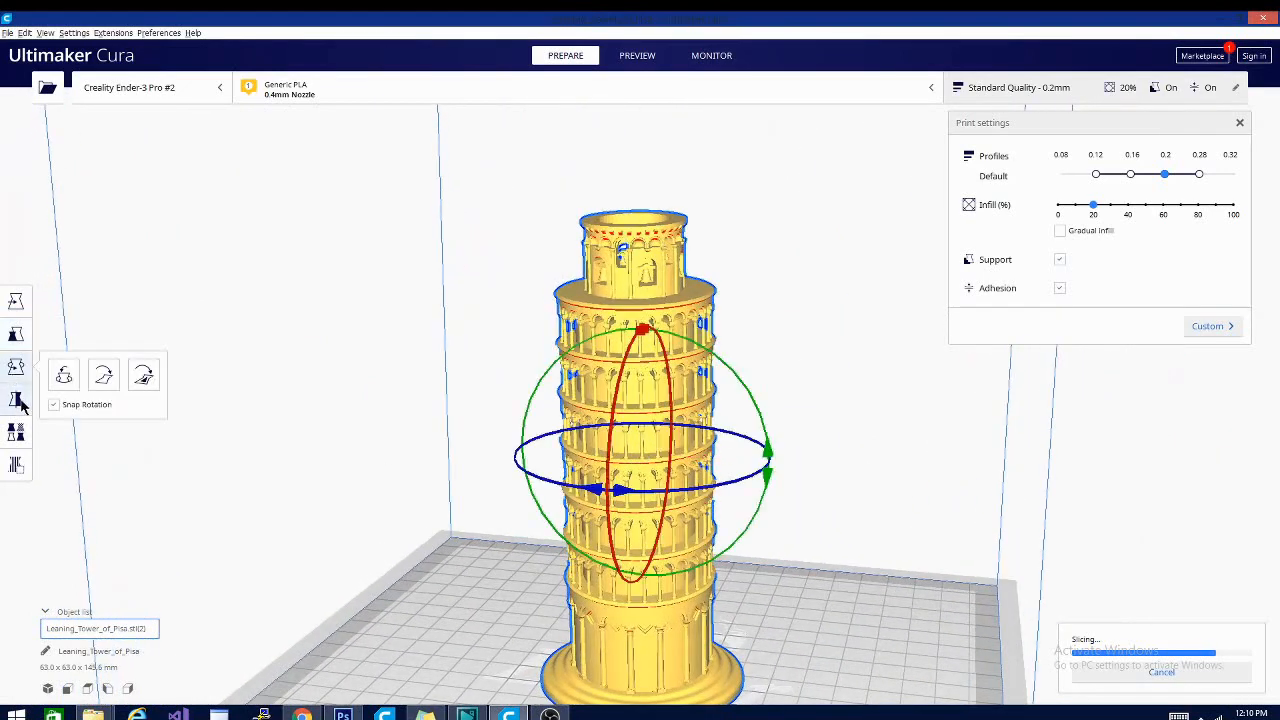
{"action": "left_click", "coordinate": [15, 399]}
{"action": "left_click", "coordinate": [21, 447]}
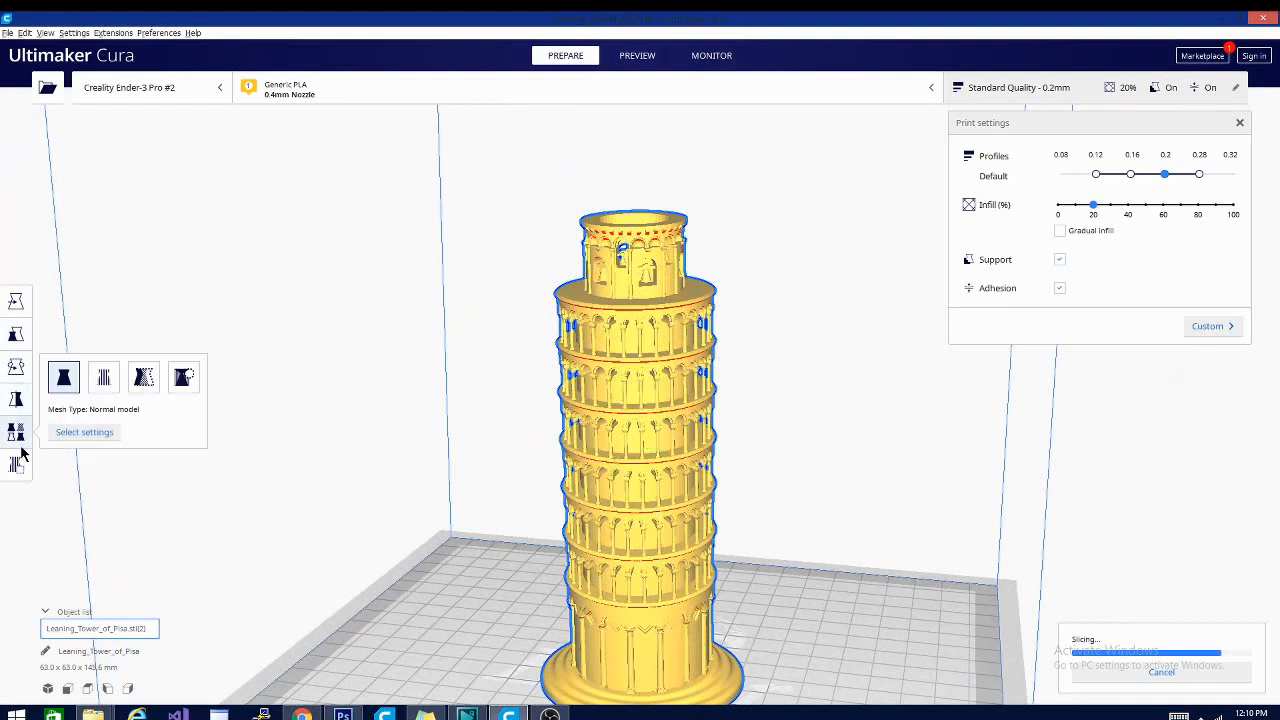
{"action": "left_click", "coordinate": [20, 470]}
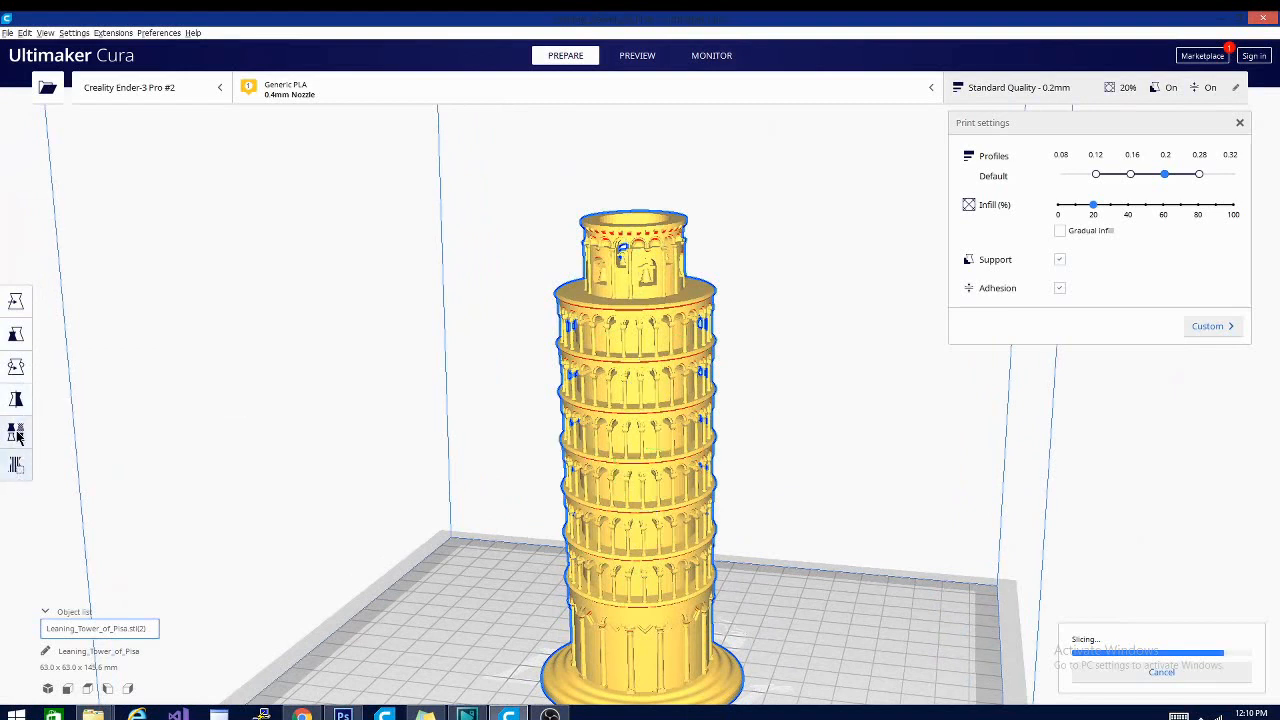
{"action": "left_click", "coordinate": [16, 431]}
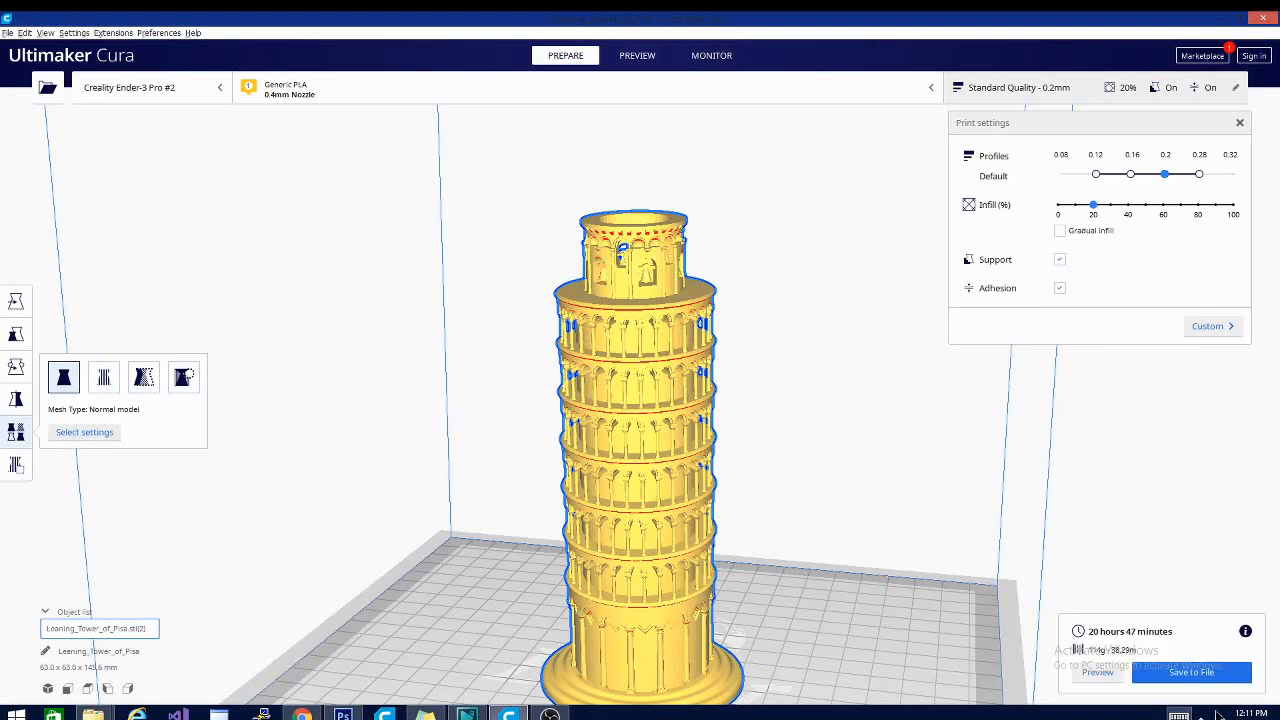
Preview the sliced tower in layer view, going down to layer 1 and back up to layer 203
{"action": "left_click", "coordinate": [627, 62]}
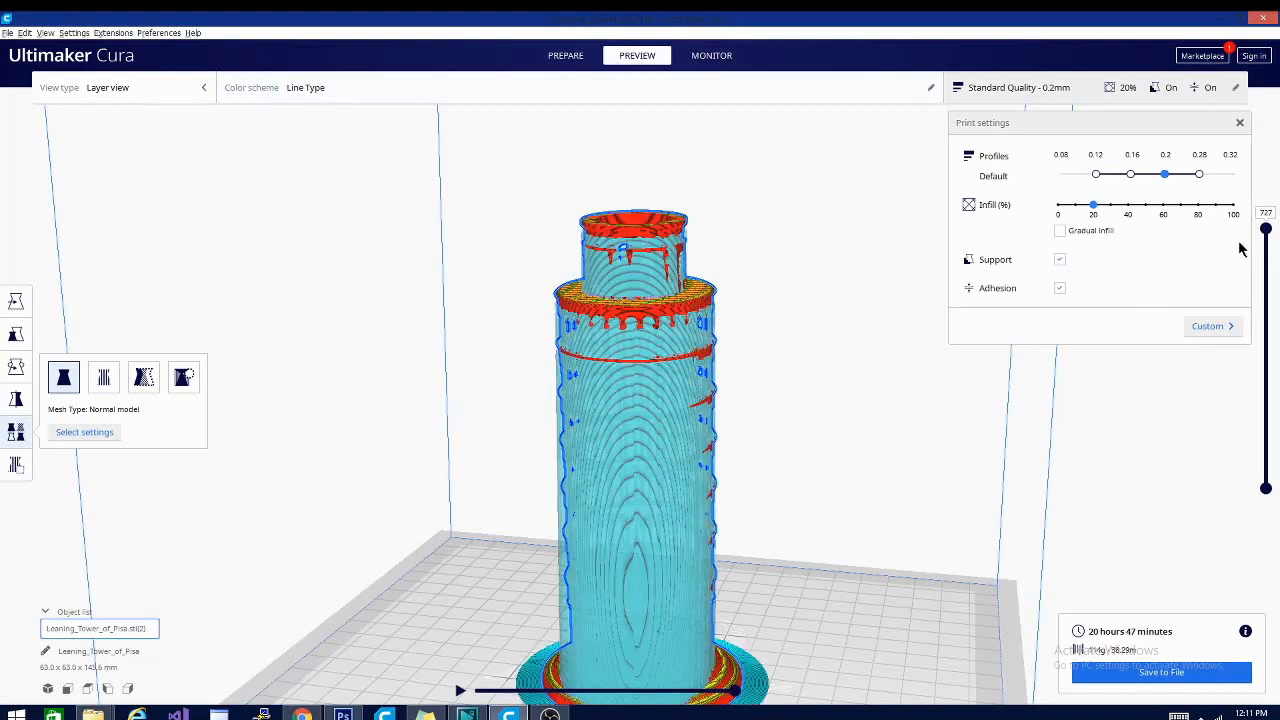
{"action": "left_click_drag", "start_coordinate": [1270, 226], "coordinate": [1266, 470]}
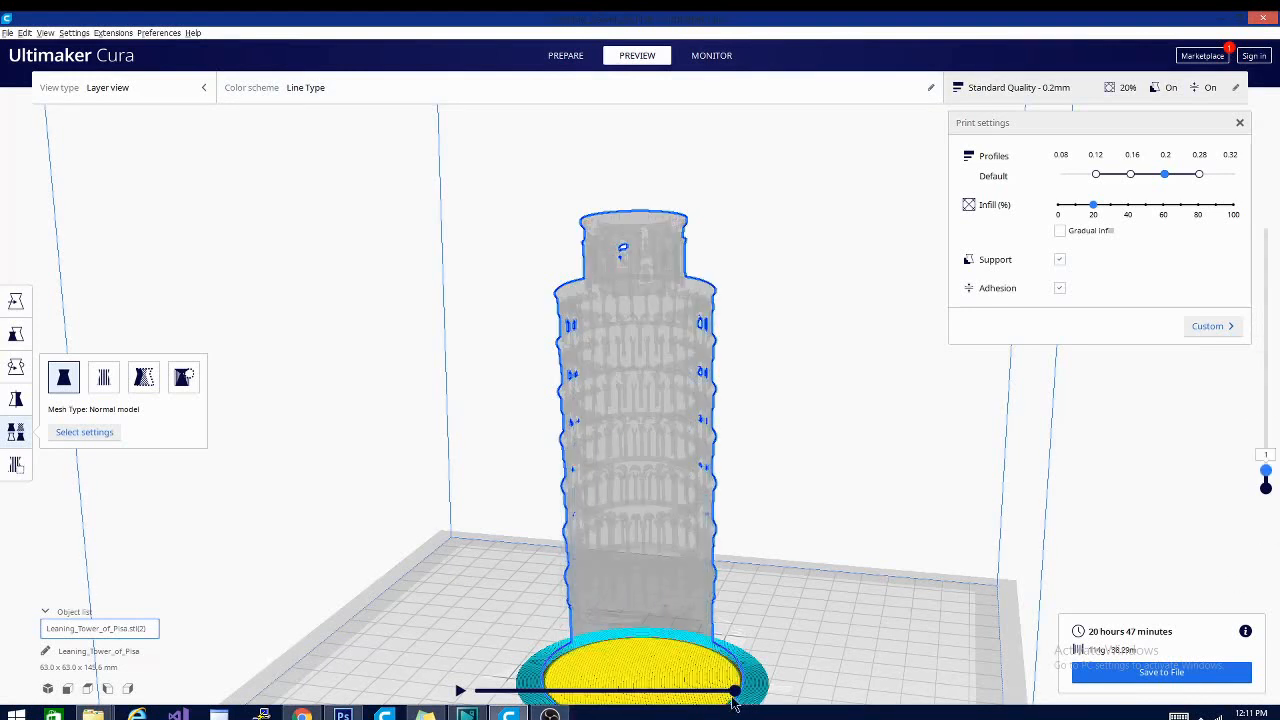
{"action": "left_click_drag", "start_coordinate": [1266, 472], "coordinate": [1266, 403]}
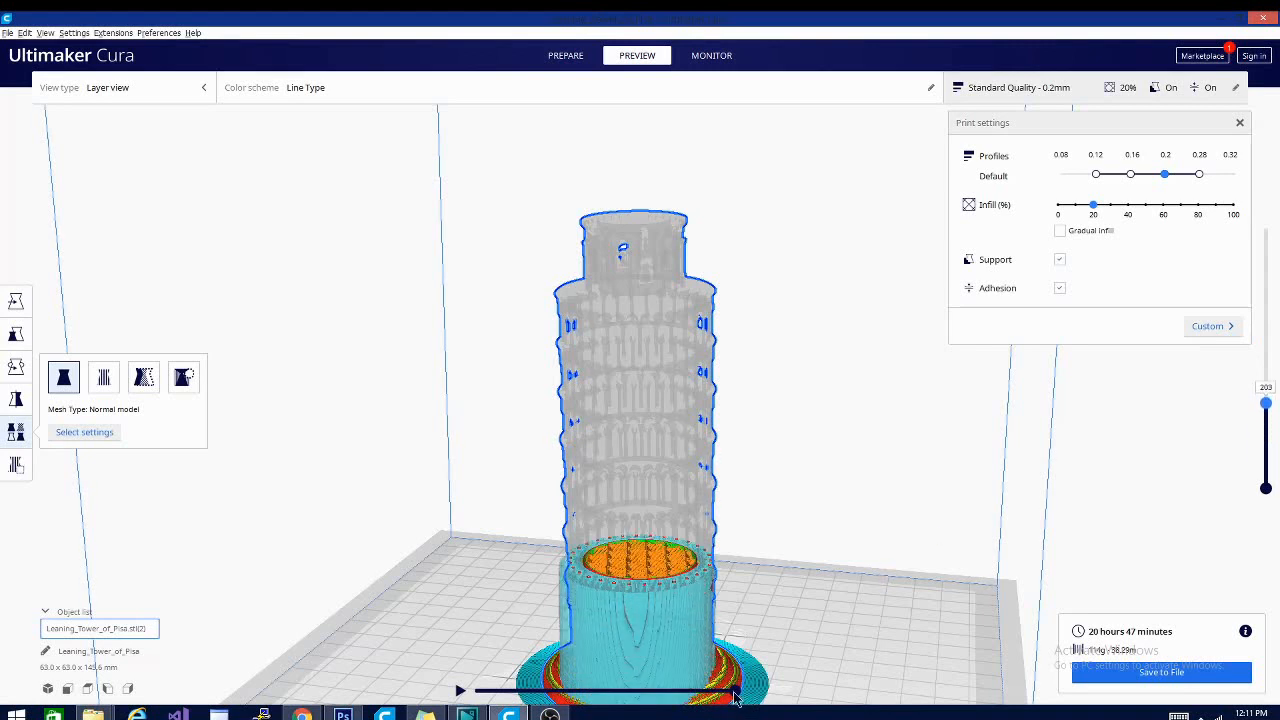
Simulate the nozzle path of layer 203 from its start, pausing playback and advancing partway through the layer
{"action": "left_click_drag", "start_coordinate": [738, 692], "coordinate": [423, 687]}
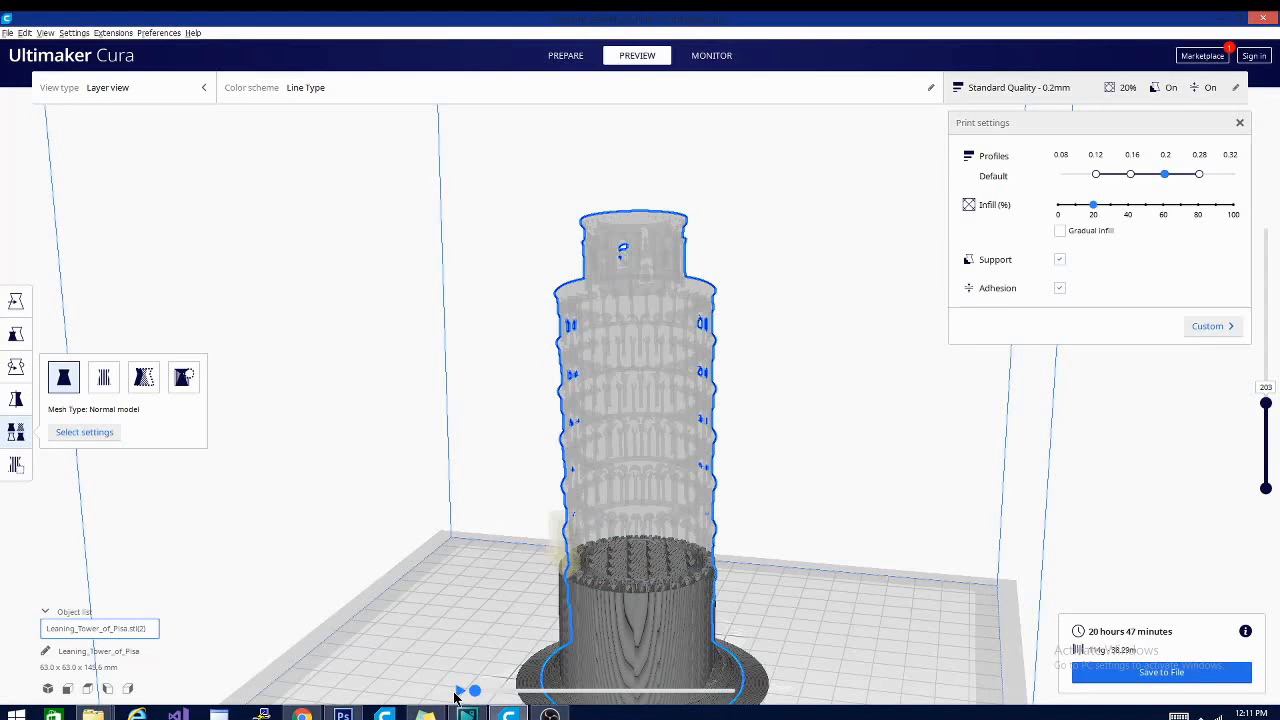
{"action": "left_click", "coordinate": [457, 692]}
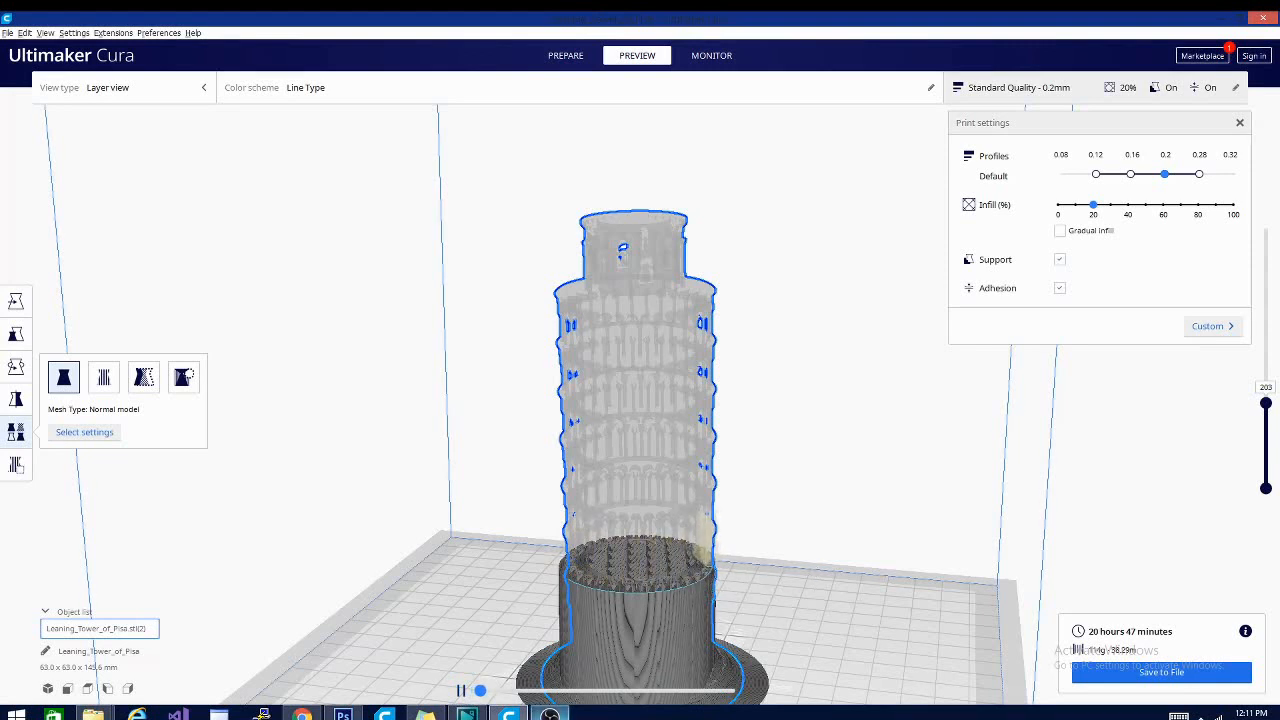
{"action": "mouse_move", "coordinate": [508, 712]}
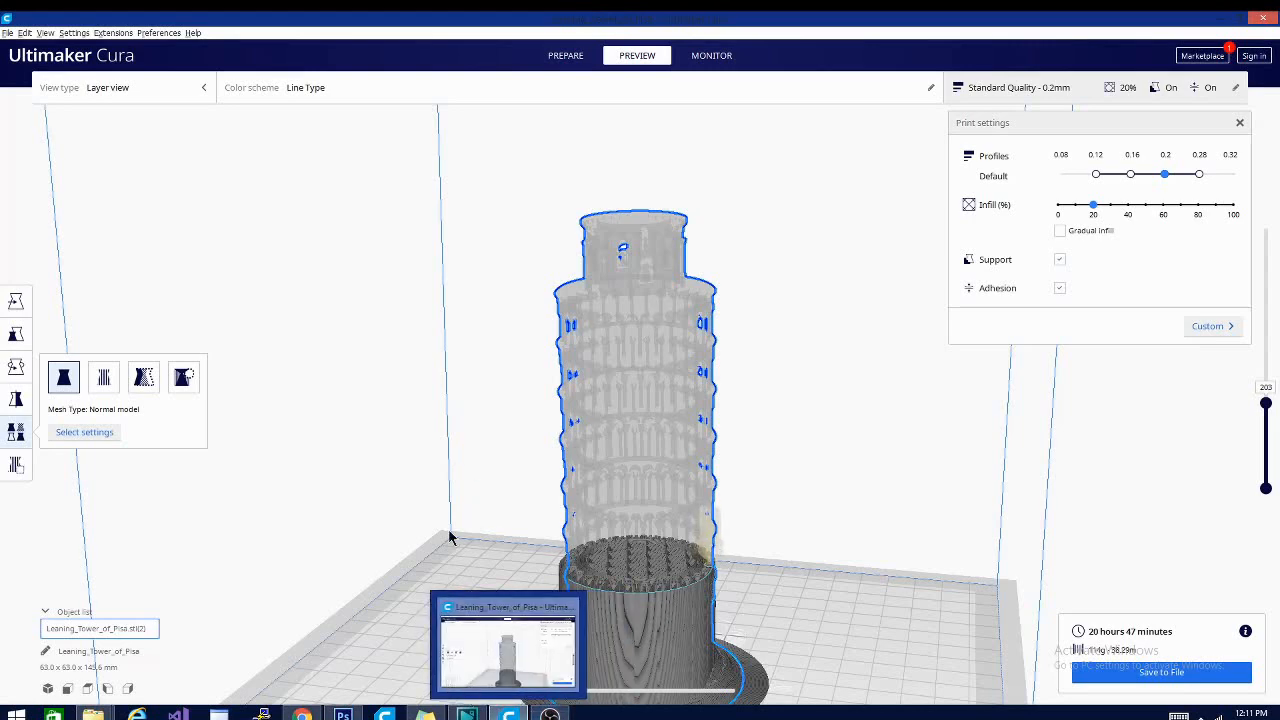
{"action": "left_click", "coordinate": [456, 608]}
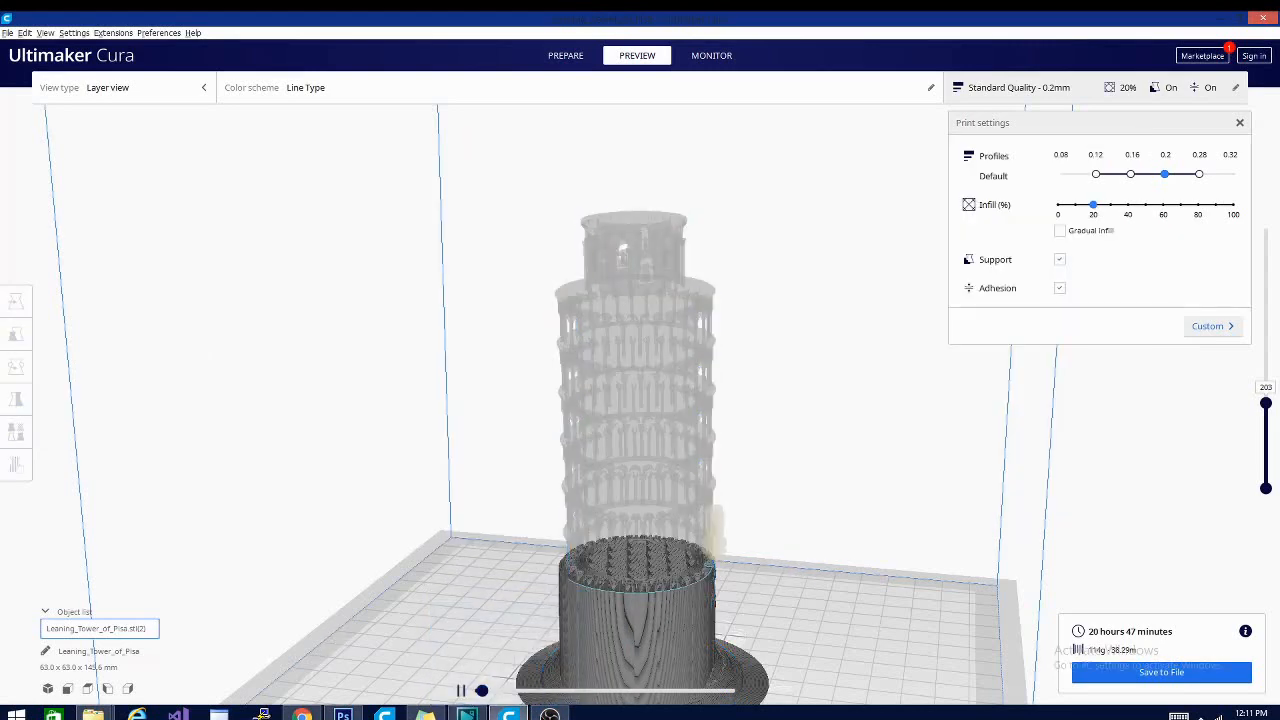
{"action": "left_click", "coordinate": [461, 690]}
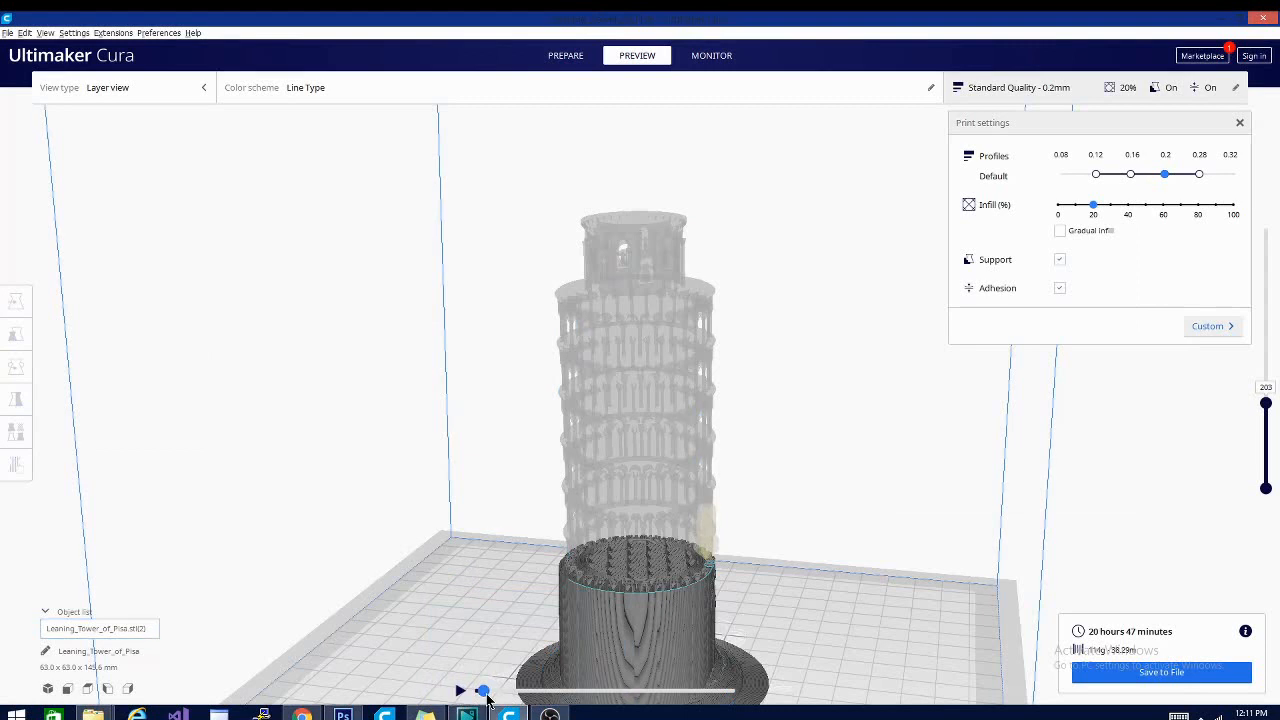
{"action": "left_click_drag", "start_coordinate": [482, 690], "coordinate": [538, 690]}
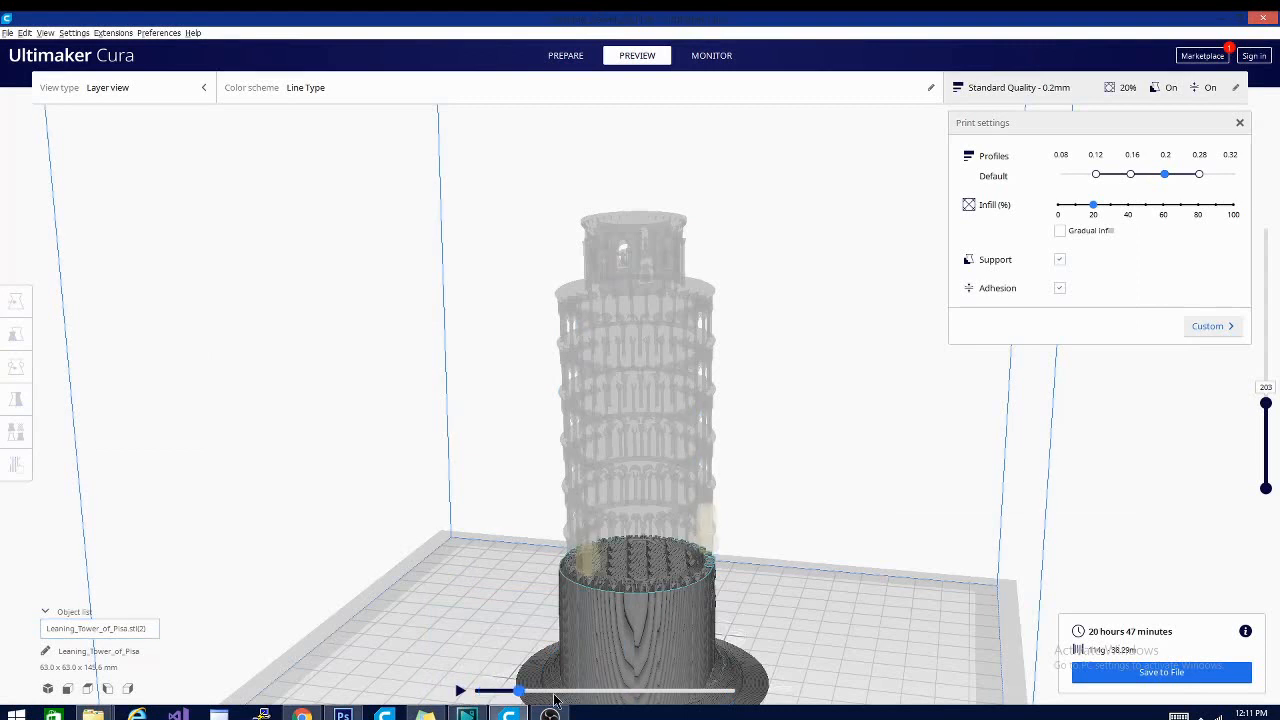
{"action": "left_click", "coordinate": [462, 696]}
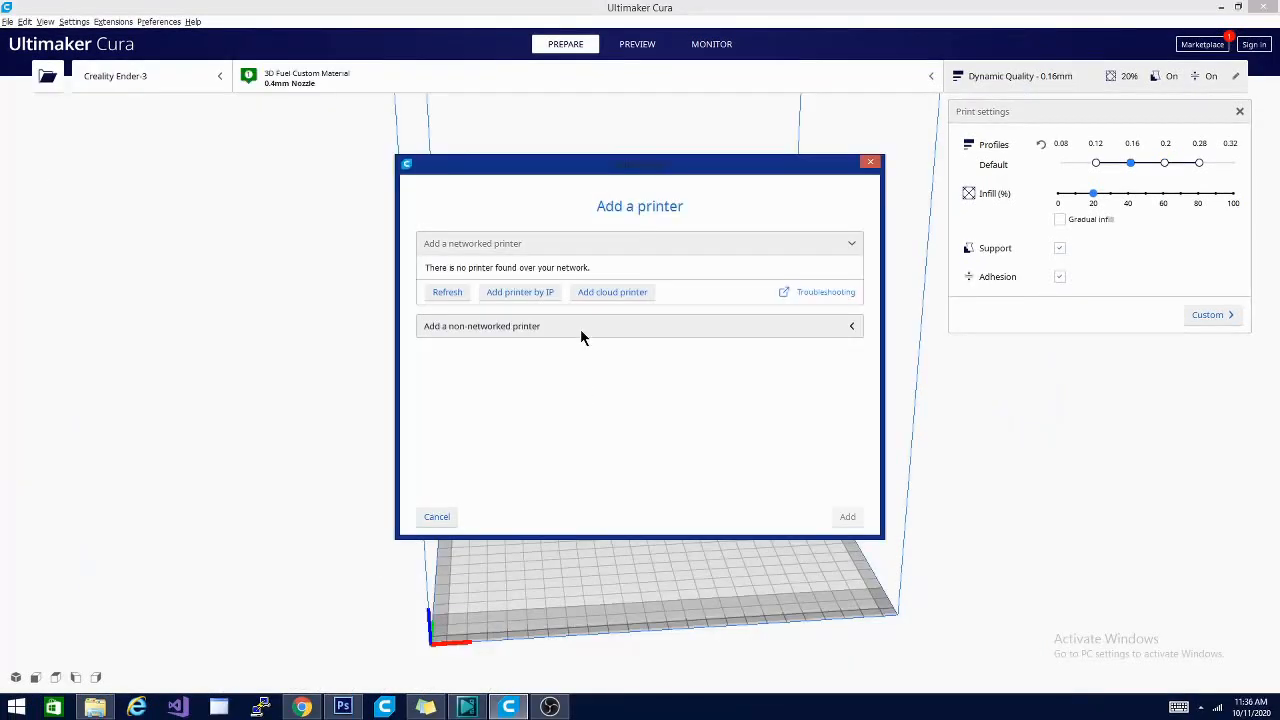
Add the Creality3D model Creality Ender-3 Pro as a non-networked printer
{"action": "left_click", "coordinate": [581, 330]}
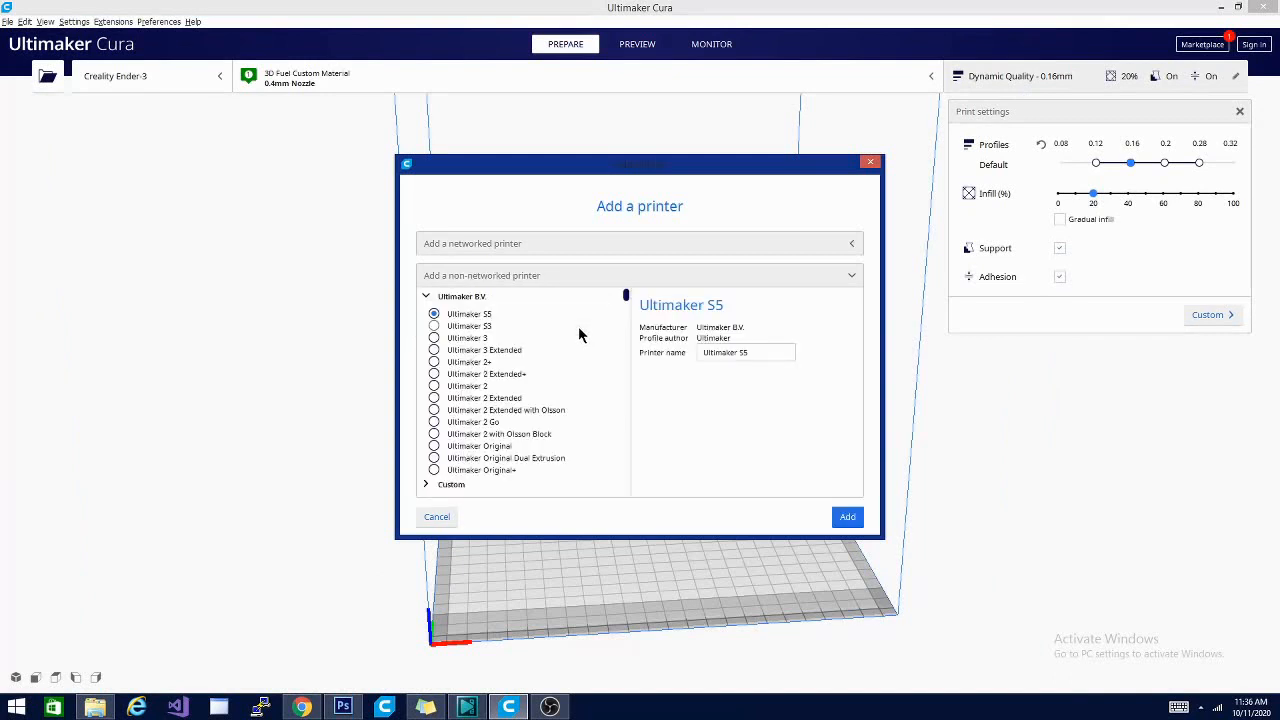
{"action": "scroll", "coordinate": [480, 440], "scroll_direction": "down", "scroll_amount": 5}
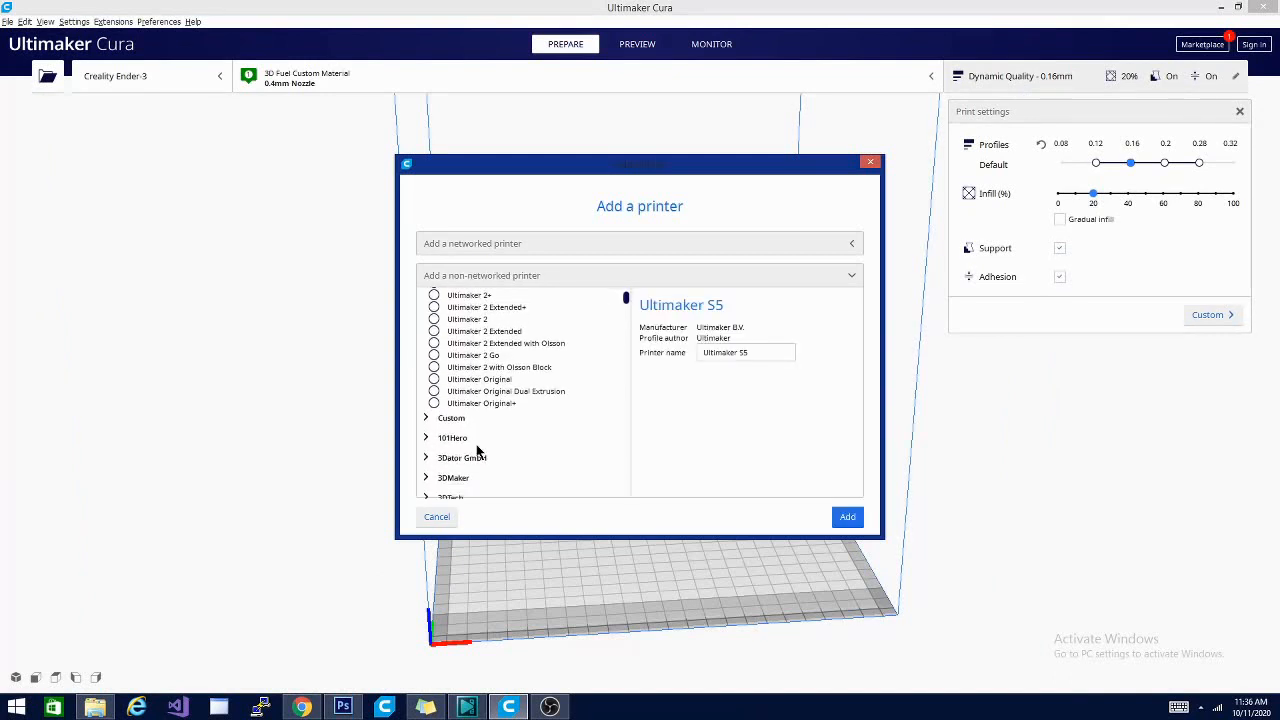
{"action": "scroll", "coordinate": [476, 450], "scroll_direction": "down", "scroll_amount": 8}
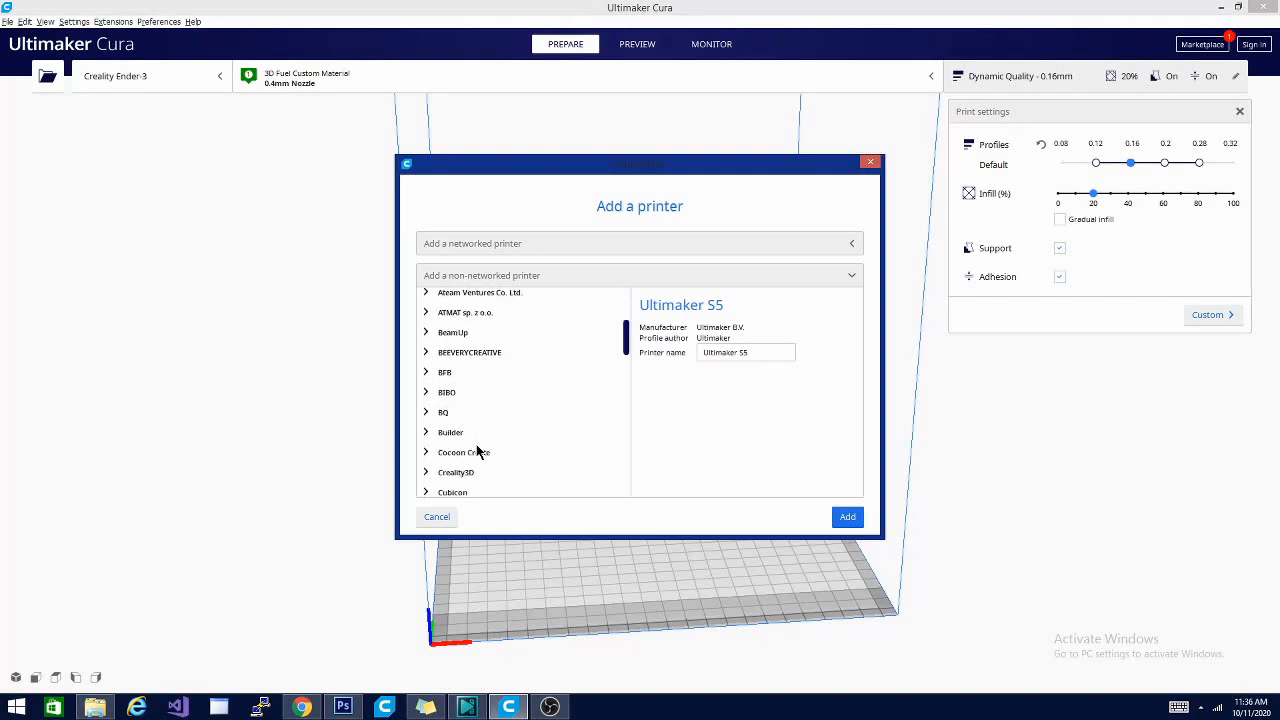
{"action": "scroll", "coordinate": [476, 450], "scroll_direction": "down", "scroll_amount": 1}
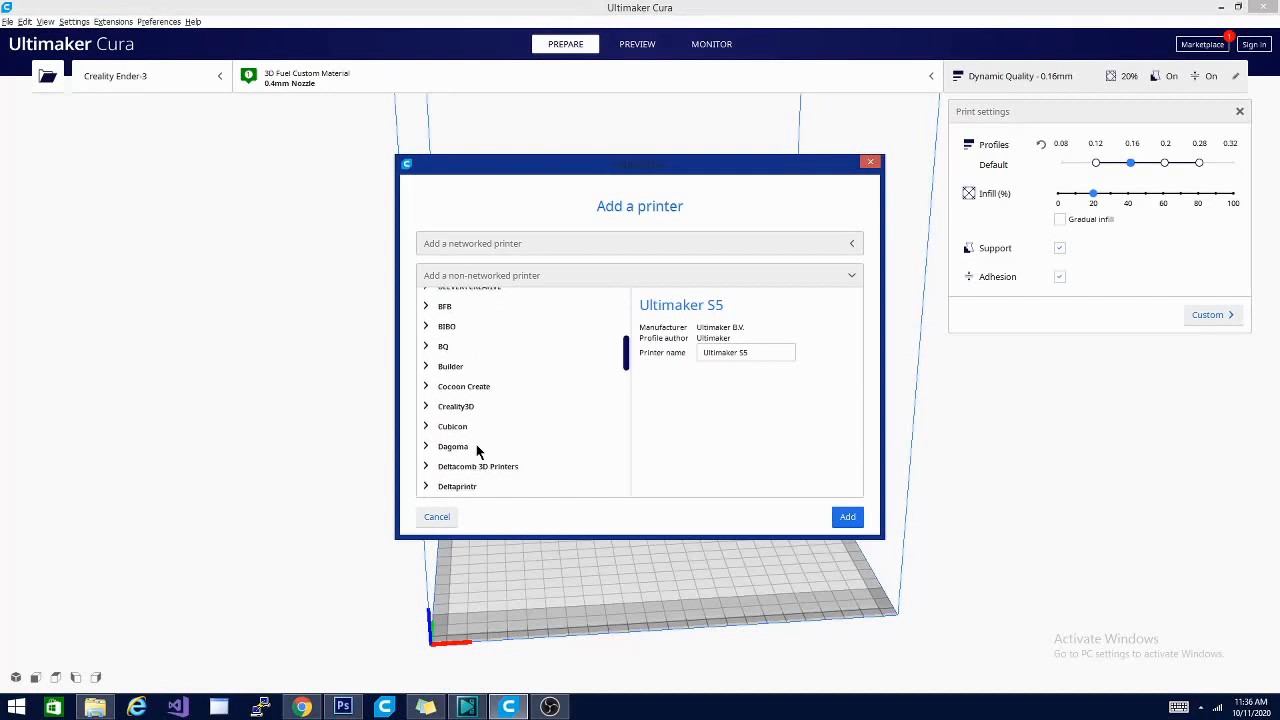
{"action": "left_click", "coordinate": [426, 400]}
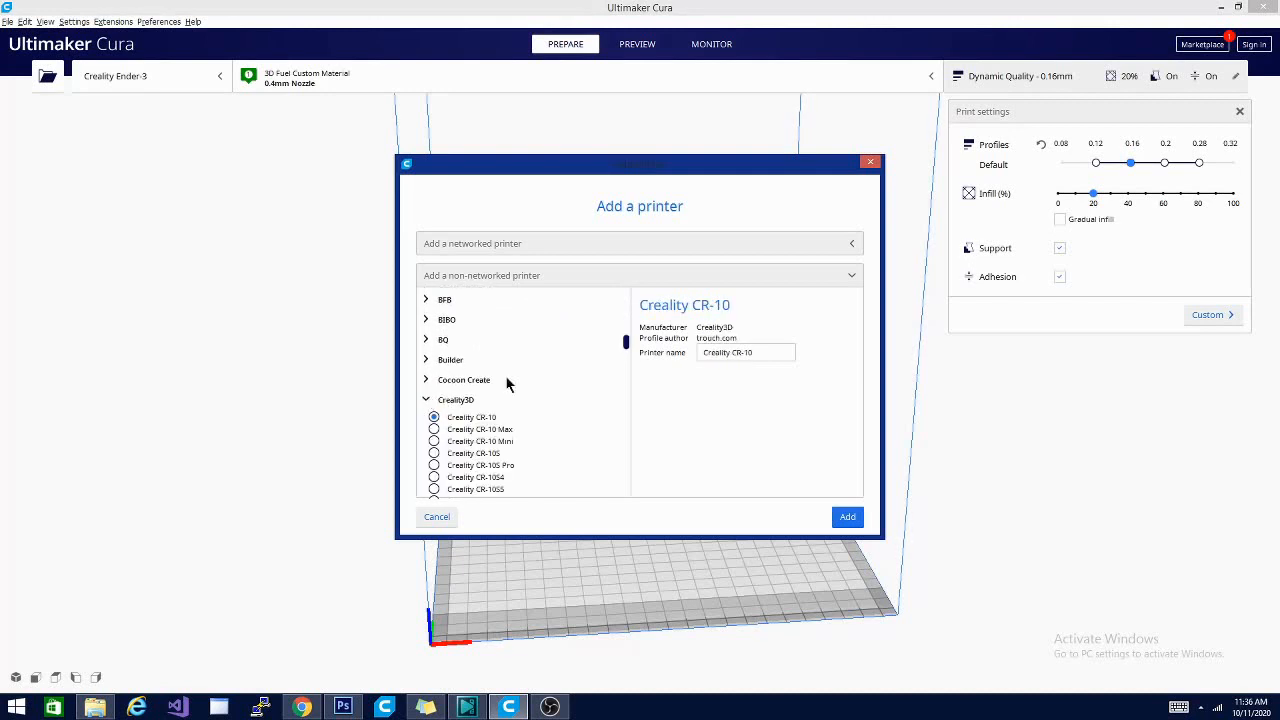
{"action": "left_click_drag", "start_coordinate": [627, 340], "coordinate": [628, 364]}
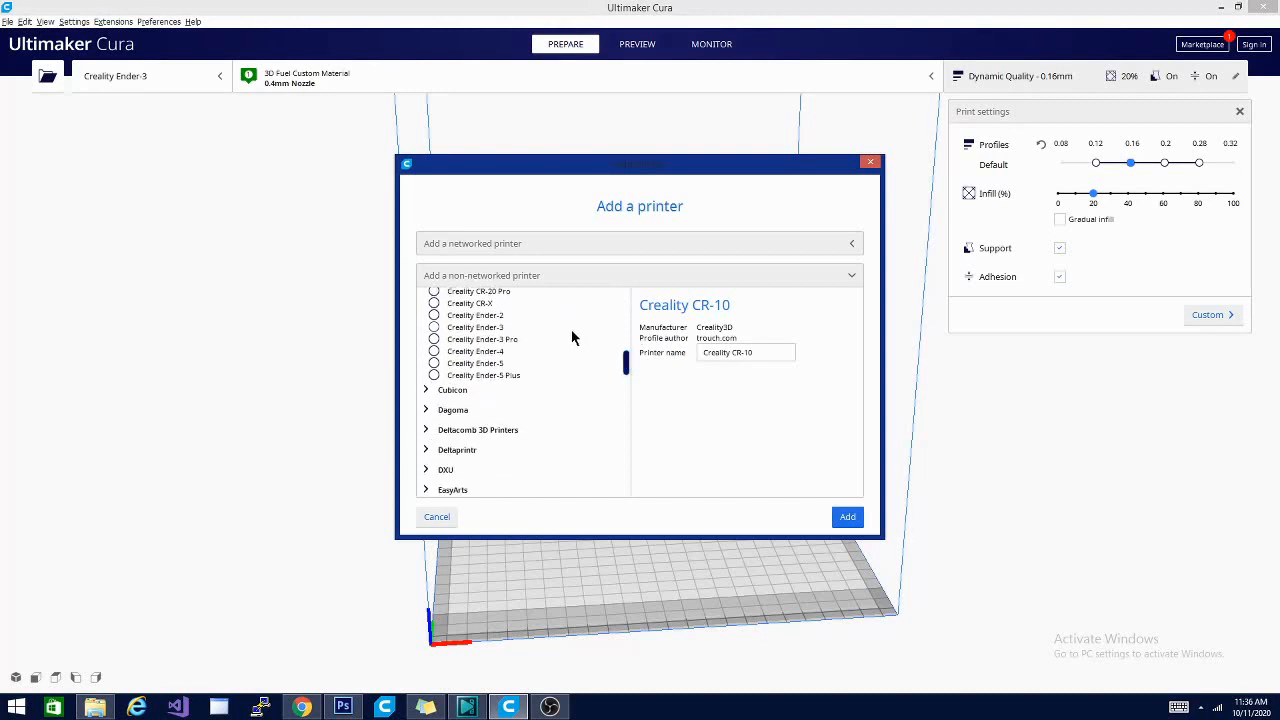
{"action": "left_click", "coordinate": [433, 340]}
{"action": "left_click_drag", "start_coordinate": [622, 356], "coordinate": [624, 298]}
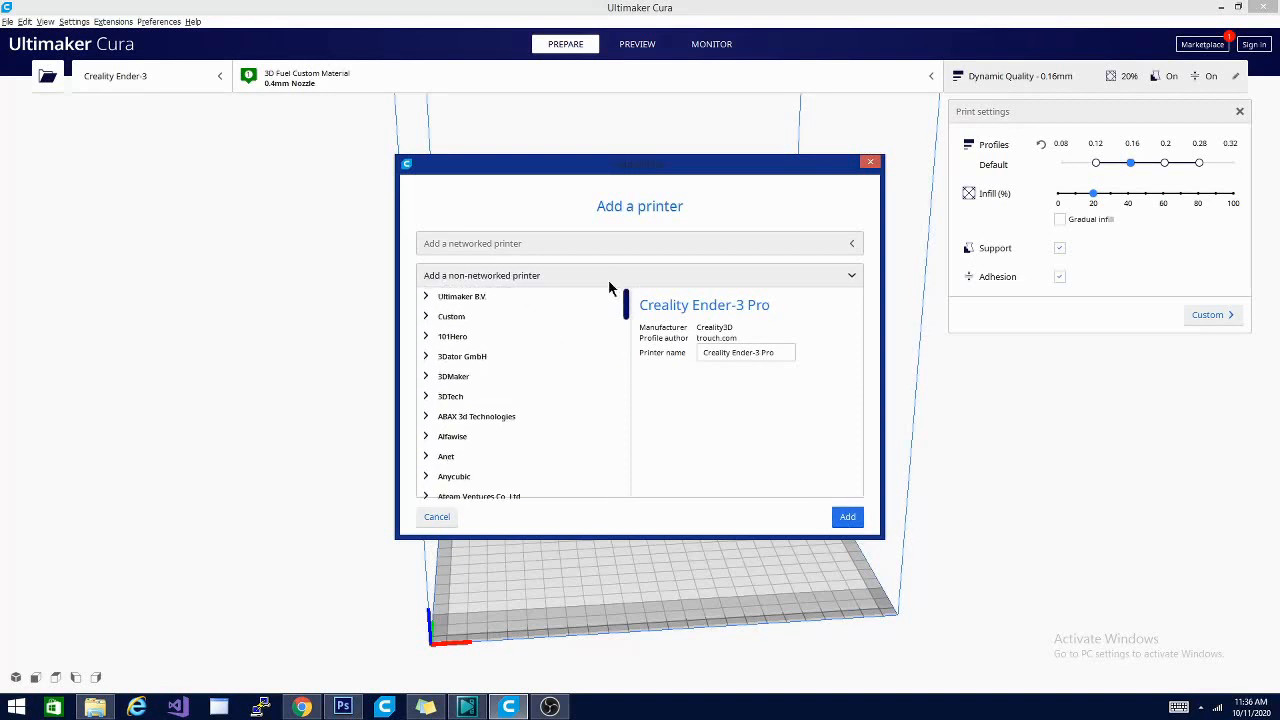
{"action": "left_click", "coordinate": [432, 316]}
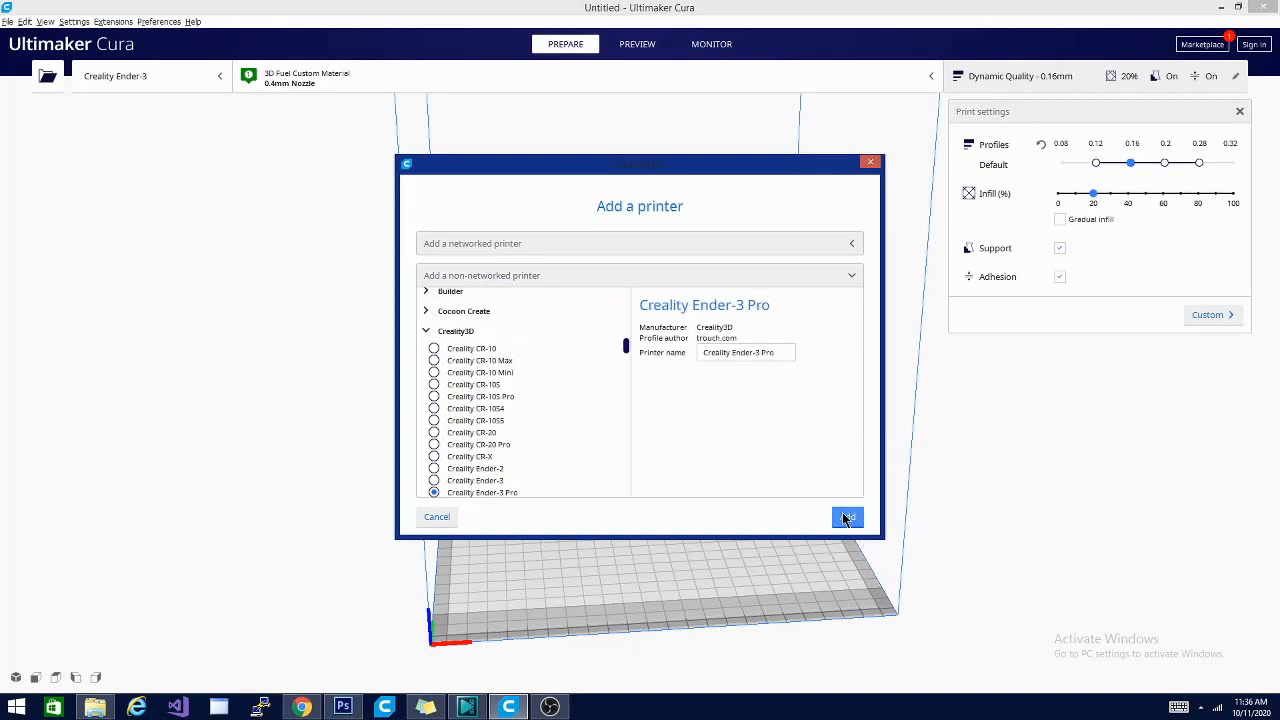
{"action": "left_click", "coordinate": [847, 517]}
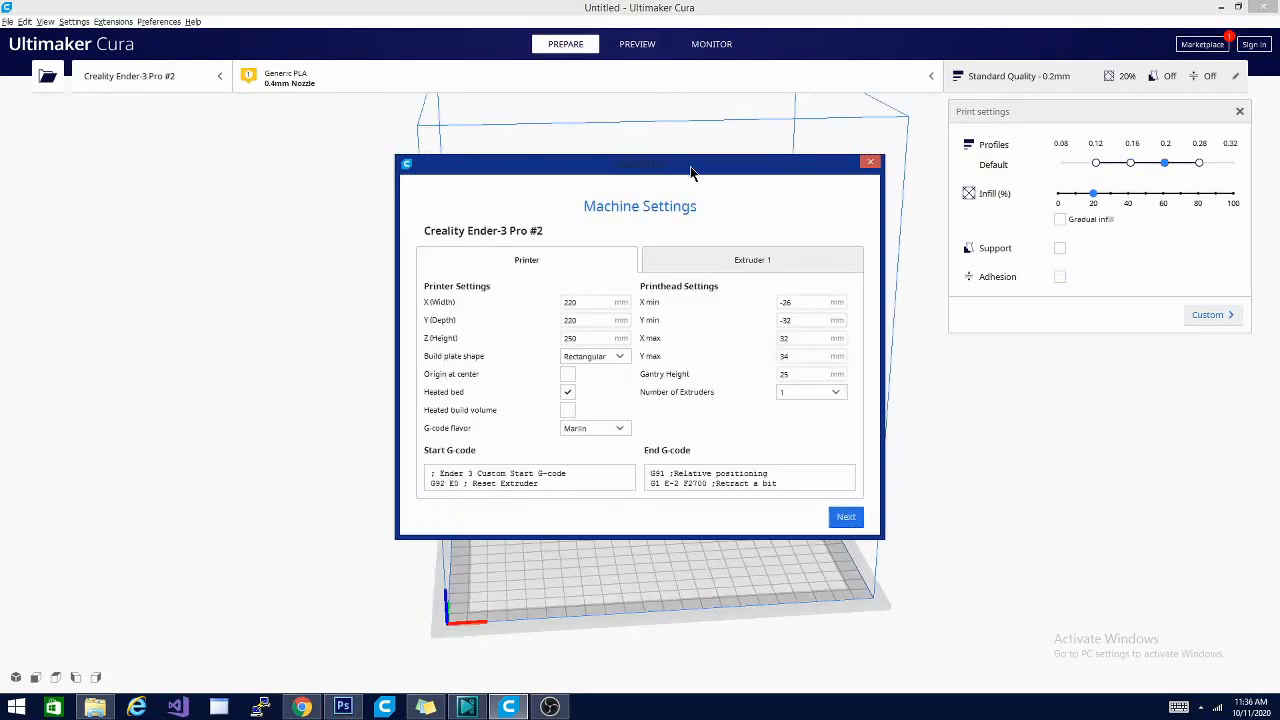
Review the X width and Y depth values in the new printer's machine settings
{"action": "left_click_drag", "start_coordinate": [690, 172], "coordinate": [668, 124]}
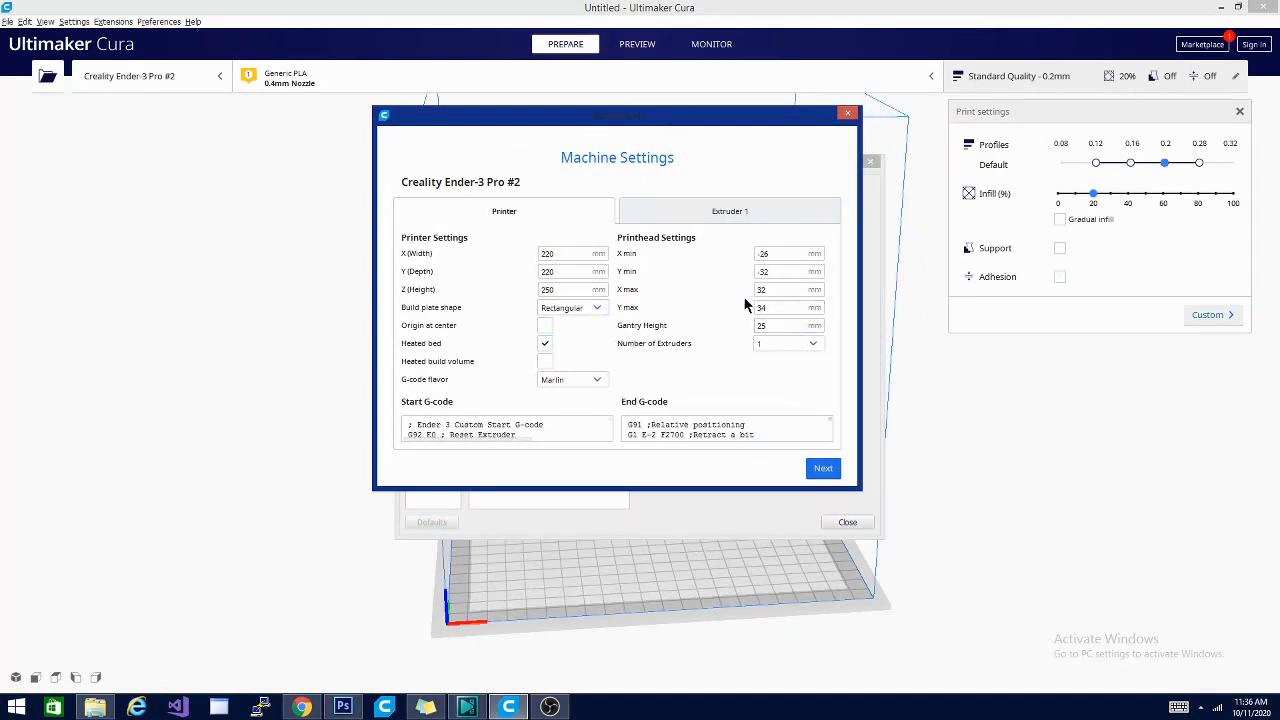
{"action": "double_click", "coordinate": [566, 255]}
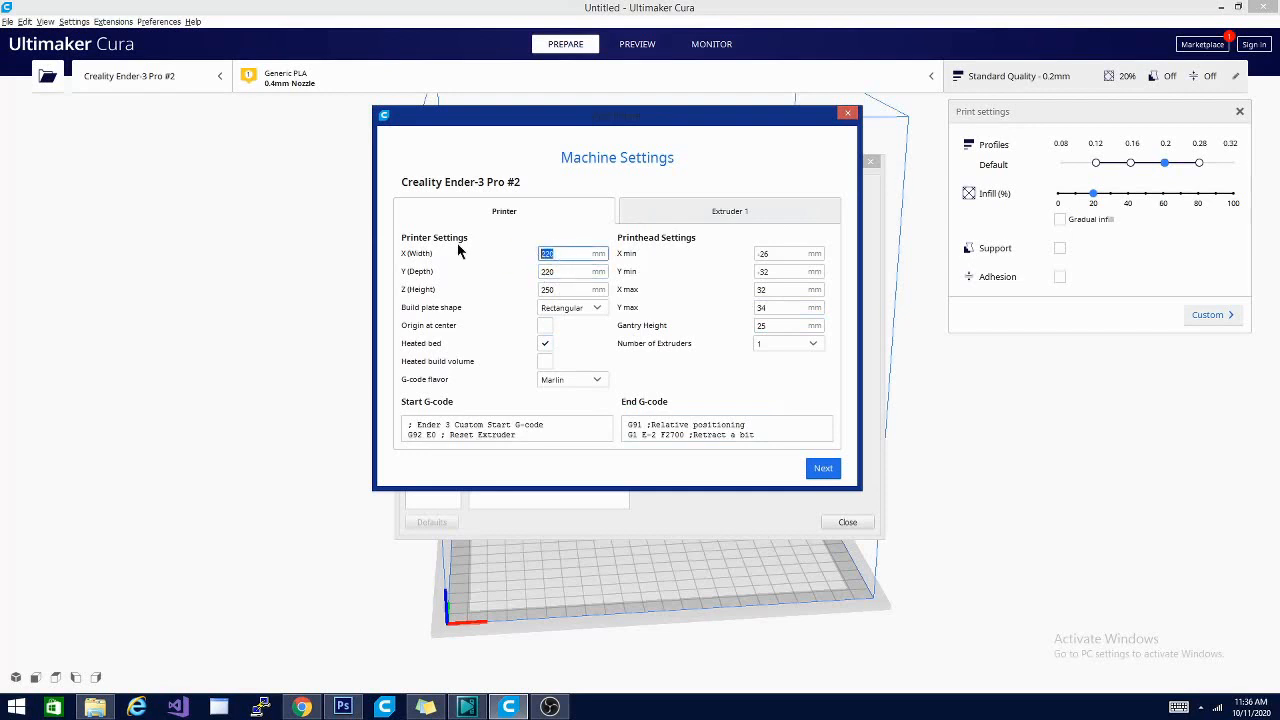
{"action": "double_click", "coordinate": [556, 271]}
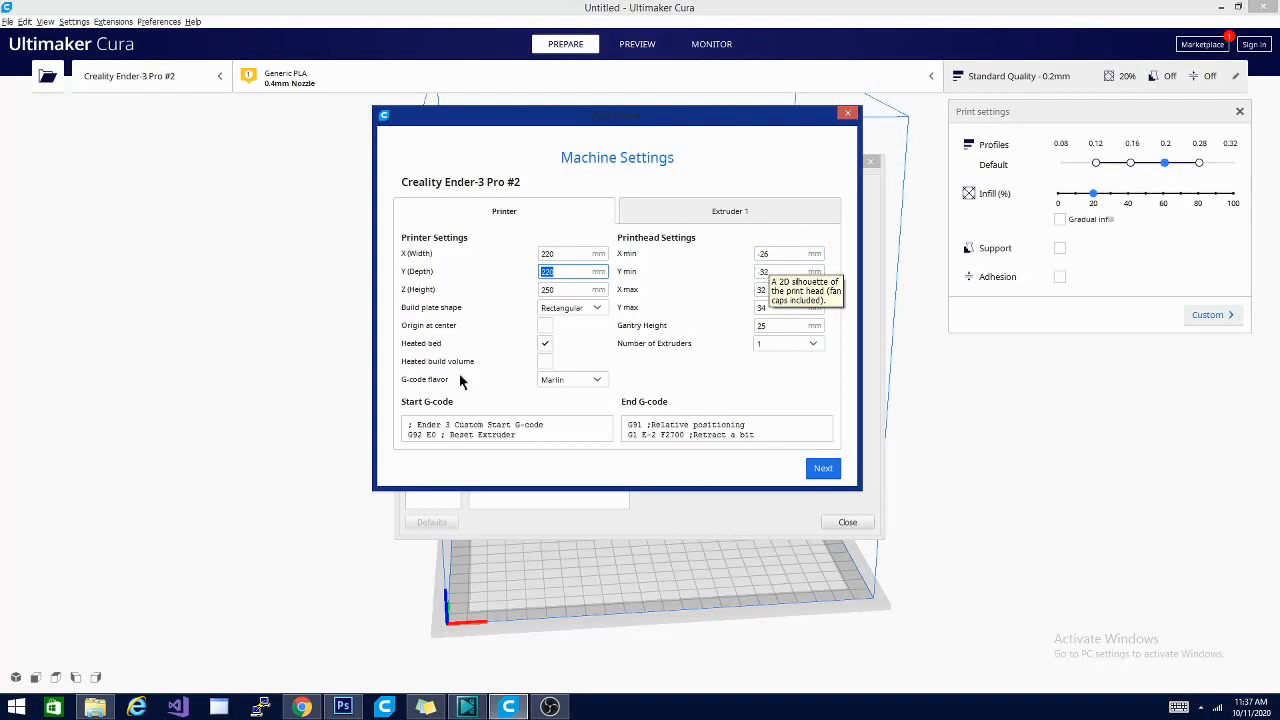
{"action": "left_click", "coordinate": [566, 253]}
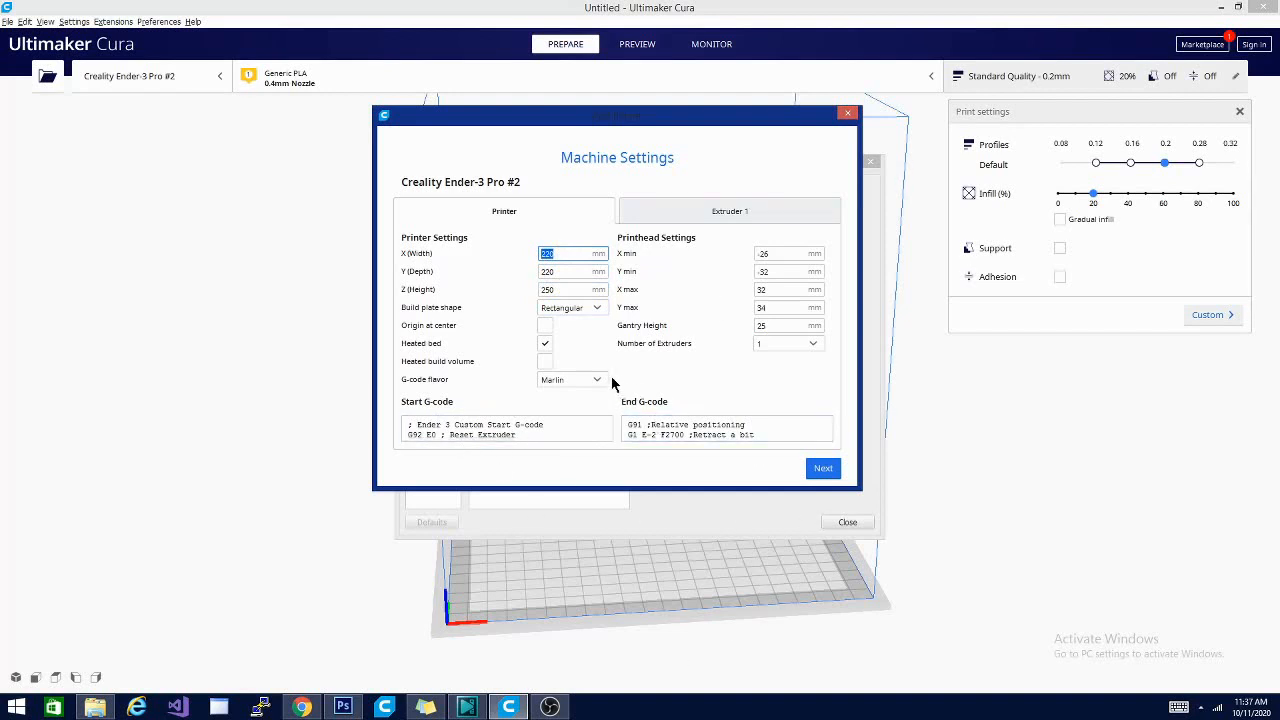
Enlarge the machine settings dialog and select the entire Start G-code to read through it
{"action": "left_click_drag", "start_coordinate": [541, 424], "coordinate": [408, 425]}
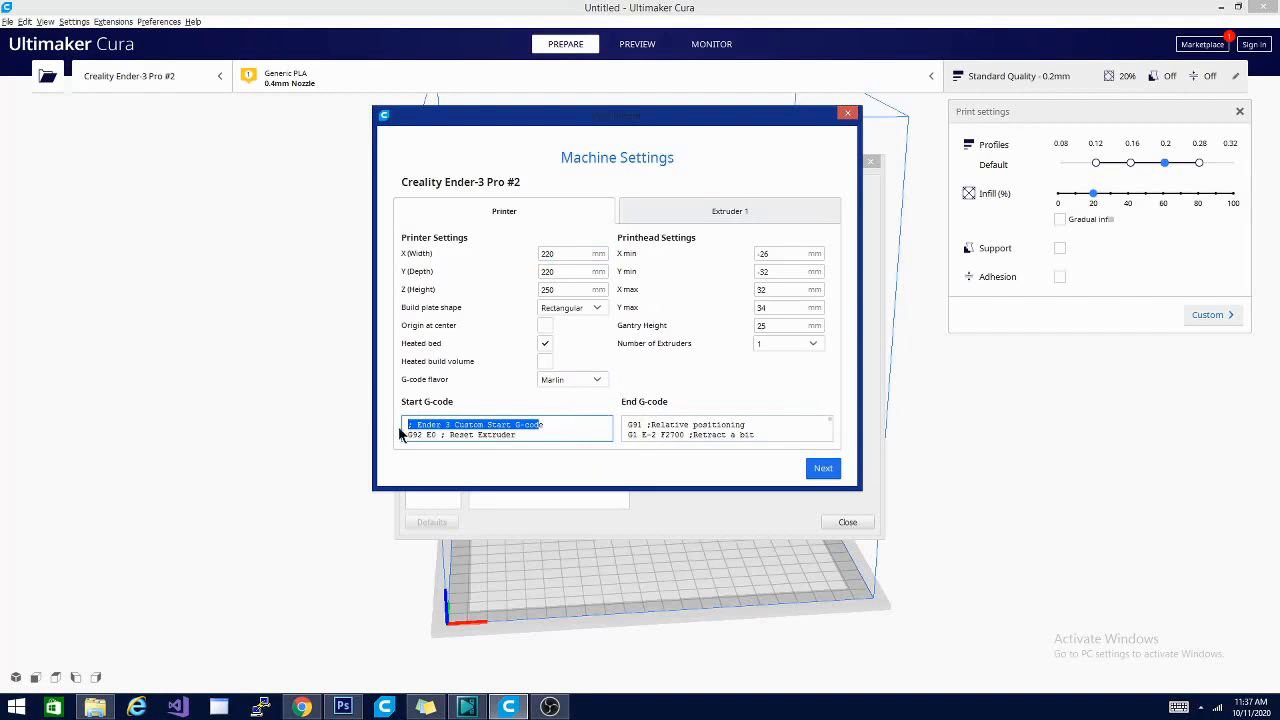
{"action": "left_click_drag", "start_coordinate": [521, 434], "coordinate": [398, 442]}
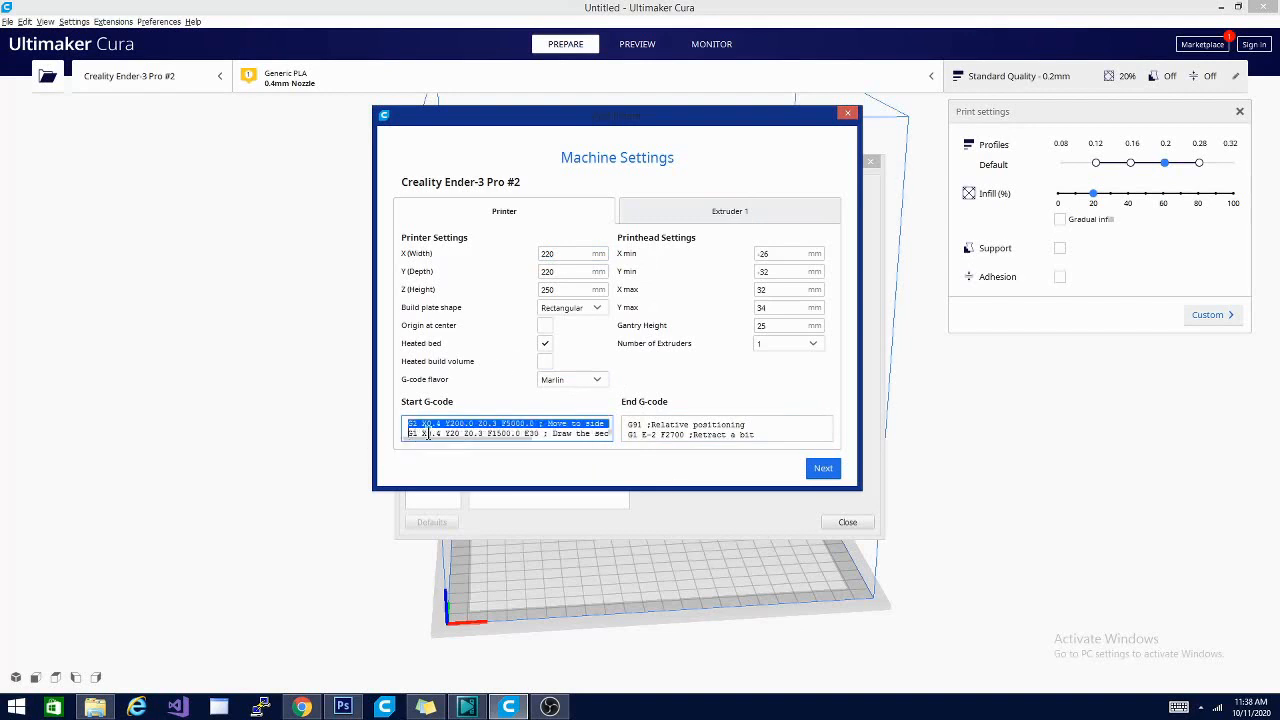
{"action": "left_click_drag", "start_coordinate": [675, 489], "coordinate": [660, 646]}
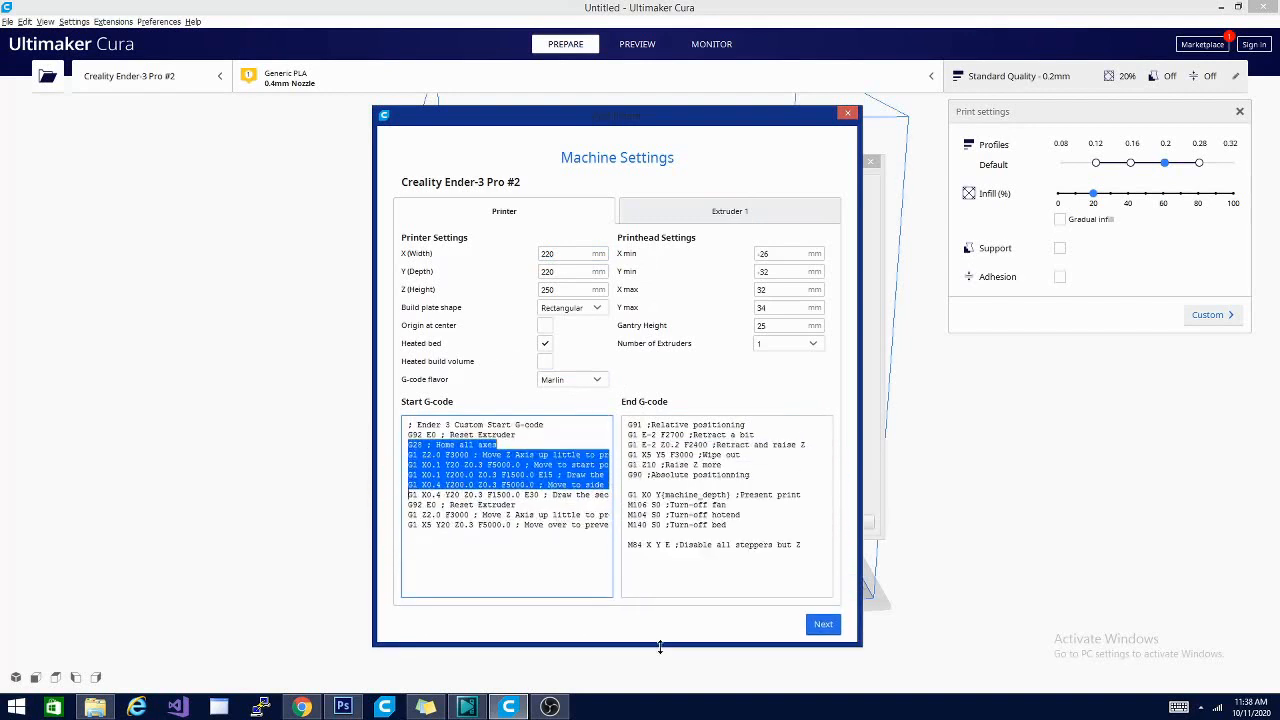
{"action": "left_click", "coordinate": [409, 425]}
{"action": "left_click_drag", "start_coordinate": [410, 425], "coordinate": [580, 578]}
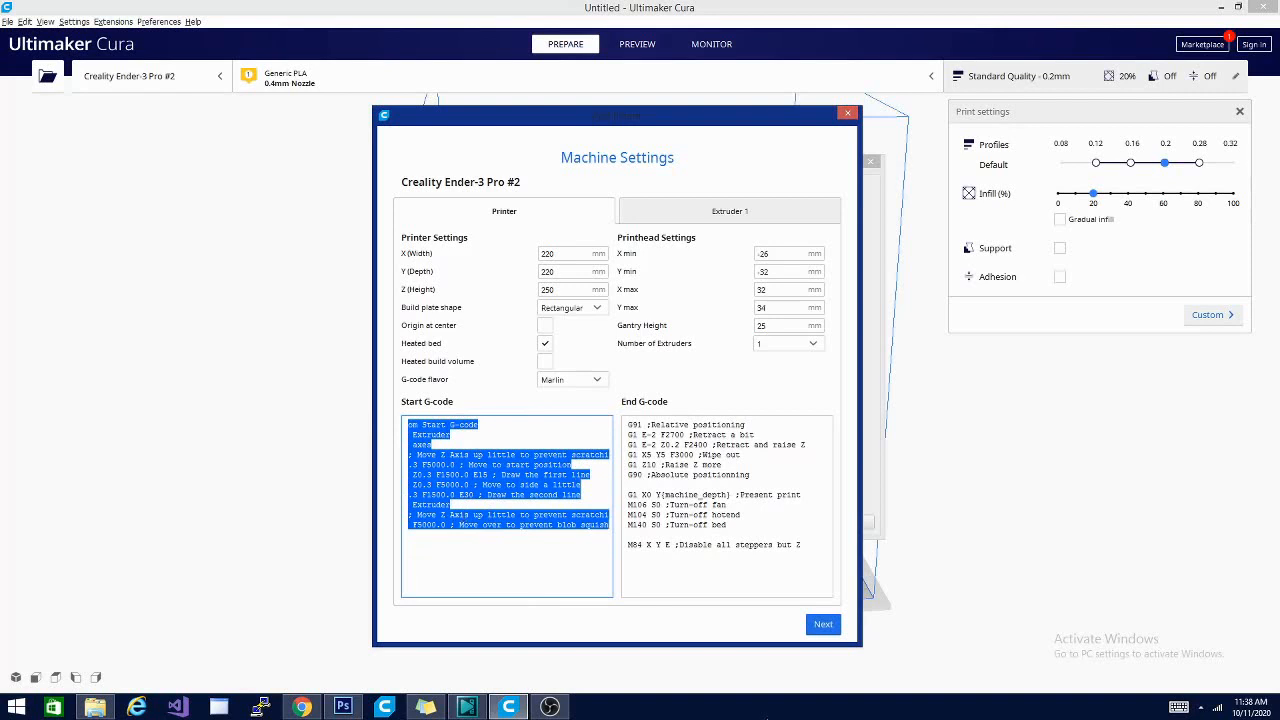
Select the entire End G-code to read through it and review the Extruder 1 nozzle settings
{"action": "left_click_drag", "start_coordinate": [628, 424], "coordinate": [866, 626]}
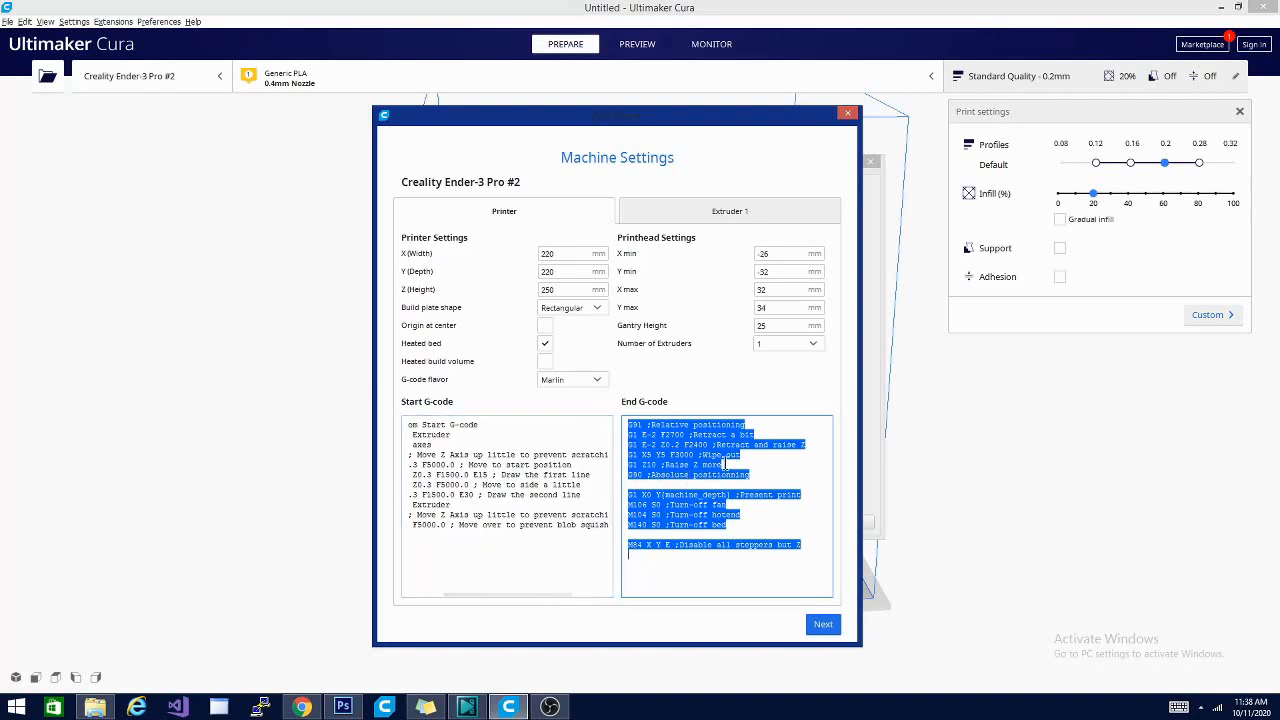
{"action": "left_click", "coordinate": [737, 212]}
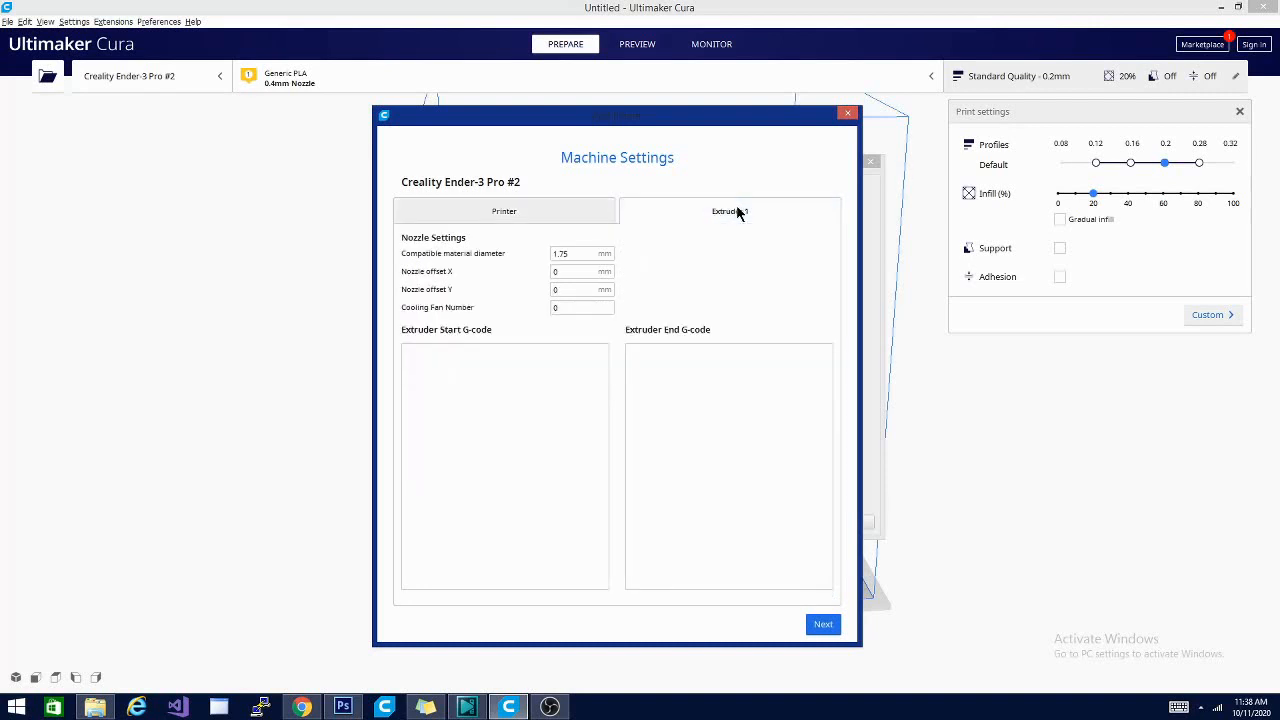
{"action": "left_click", "coordinate": [510, 212]}
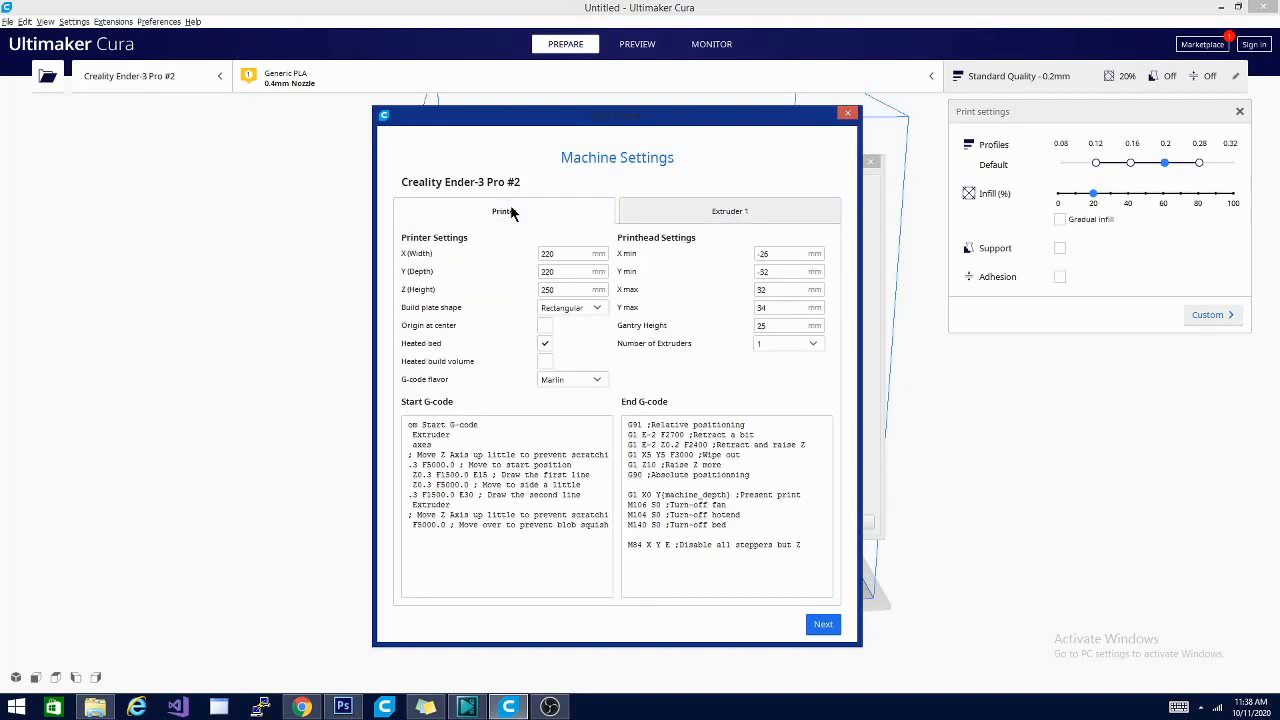
Finish adding the printer, select Creality Ender-3 Pro #2 among the preset printers, and close the preferences
{"action": "left_click", "coordinate": [822, 625]}
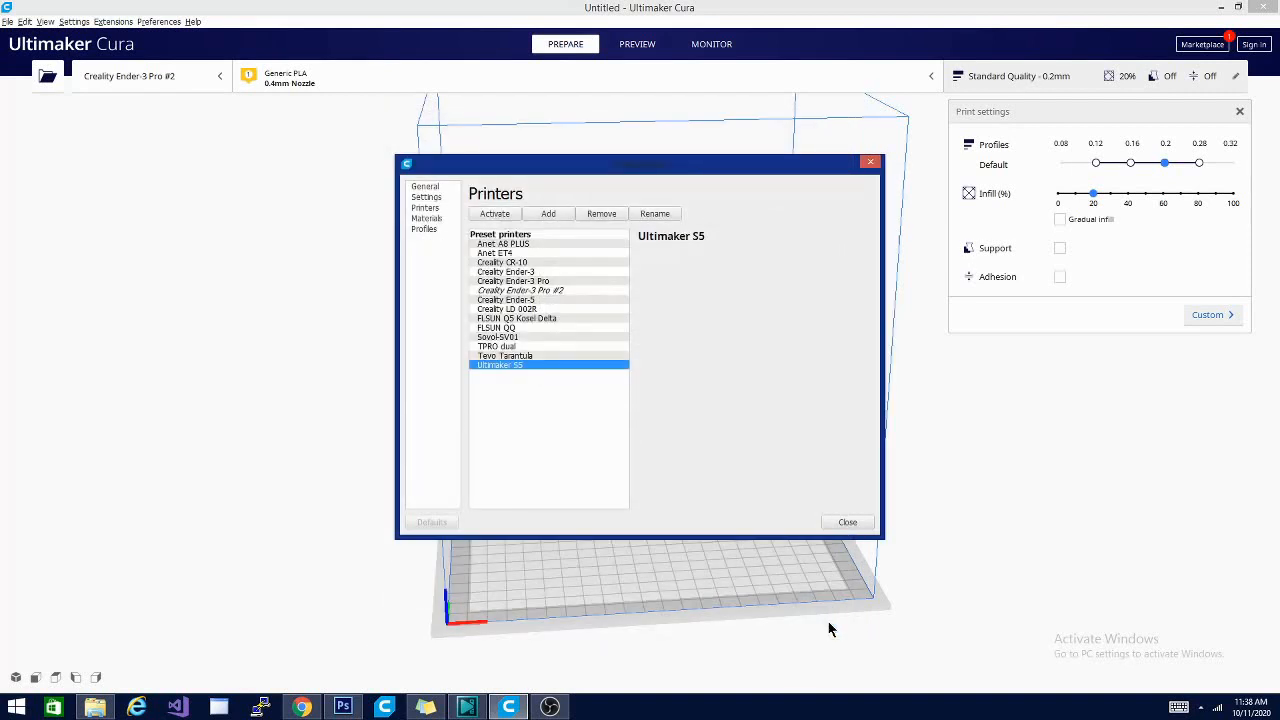
{"action": "left_click", "coordinate": [548, 291]}
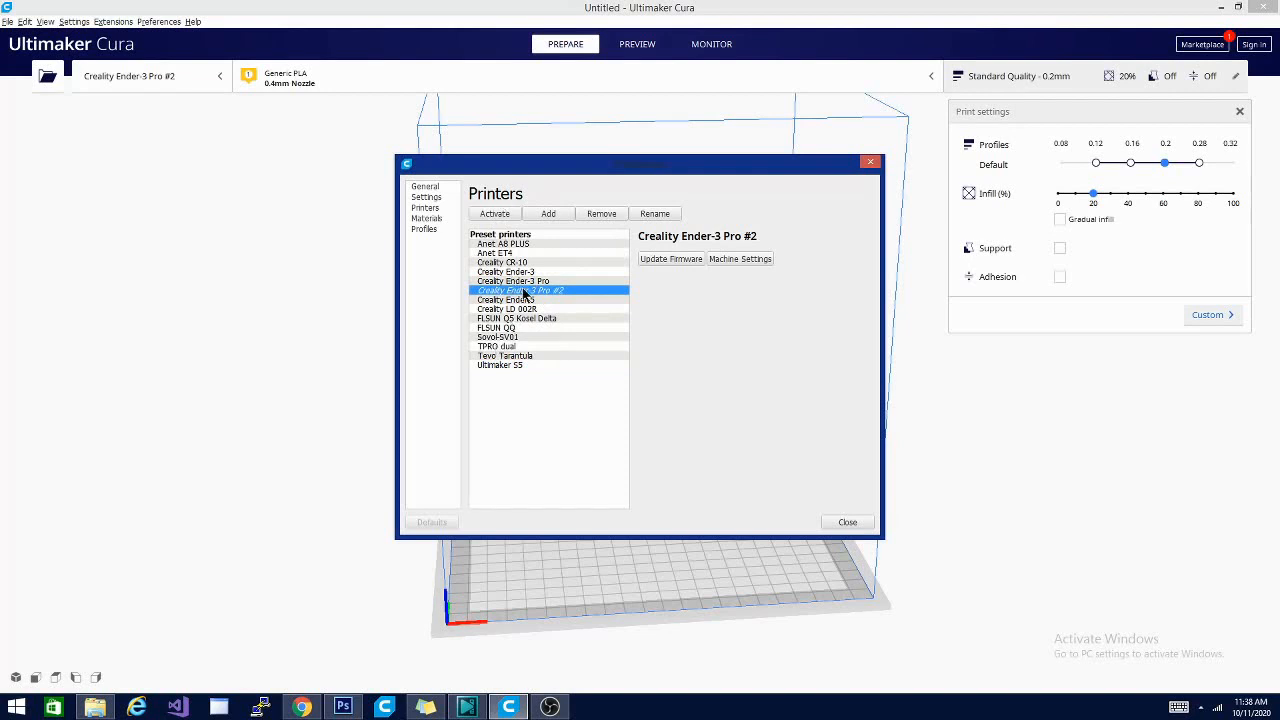
{"action": "left_click", "coordinate": [864, 521]}
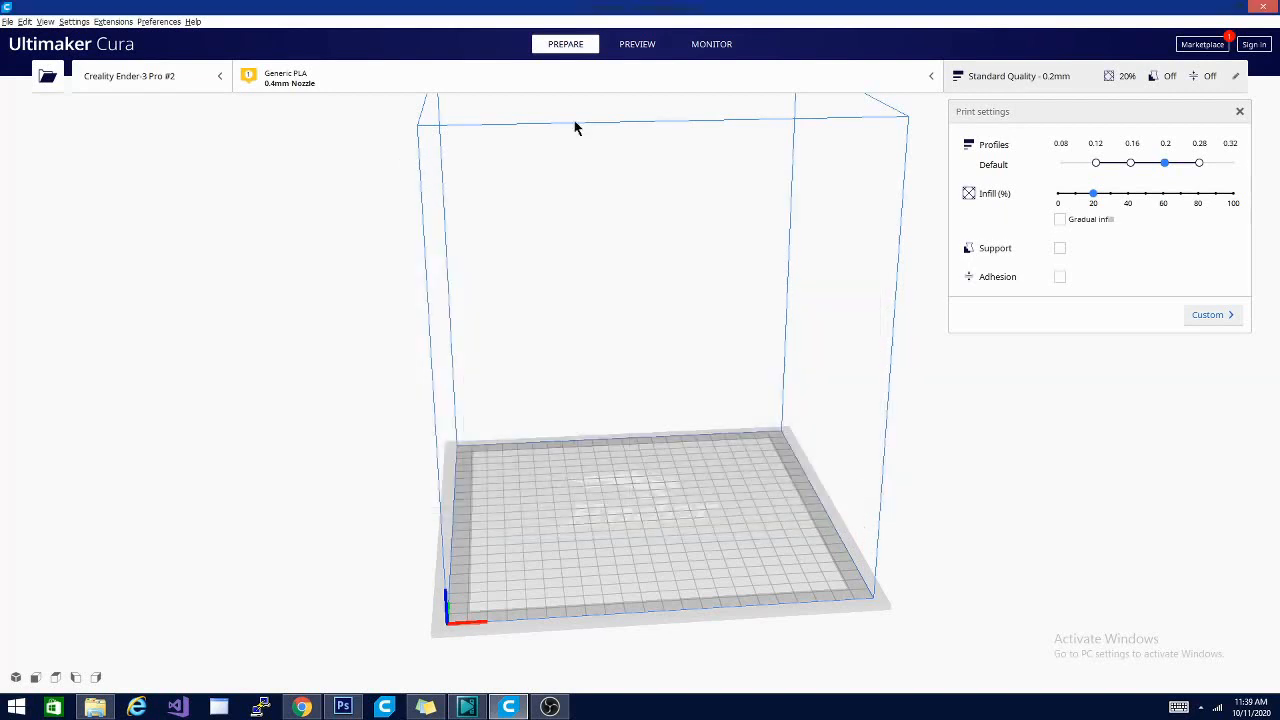
Reopen the machine settings of Creality Ender-3 Pro #2 through printer management, review them, and close both dialogs
{"action": "left_click", "coordinate": [72, 21]}
{"action": "mouse_move", "coordinate": [90, 36]}
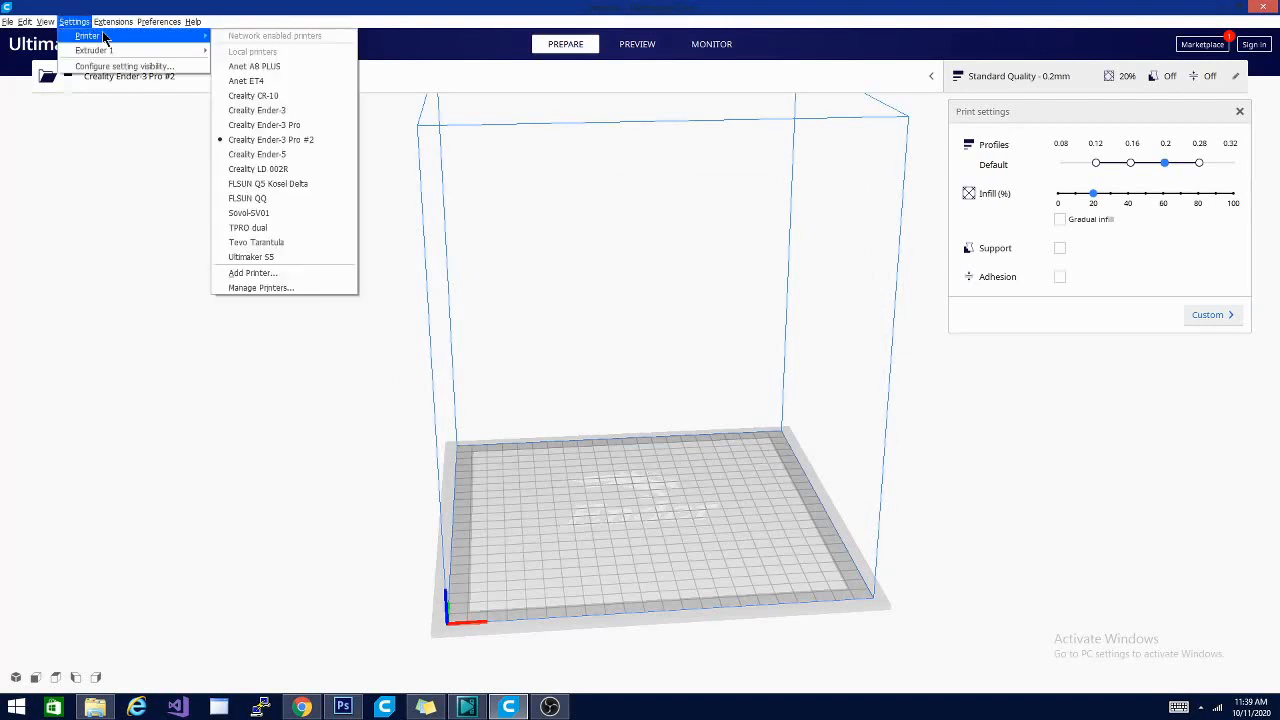
{"action": "left_click", "coordinate": [274, 288]}
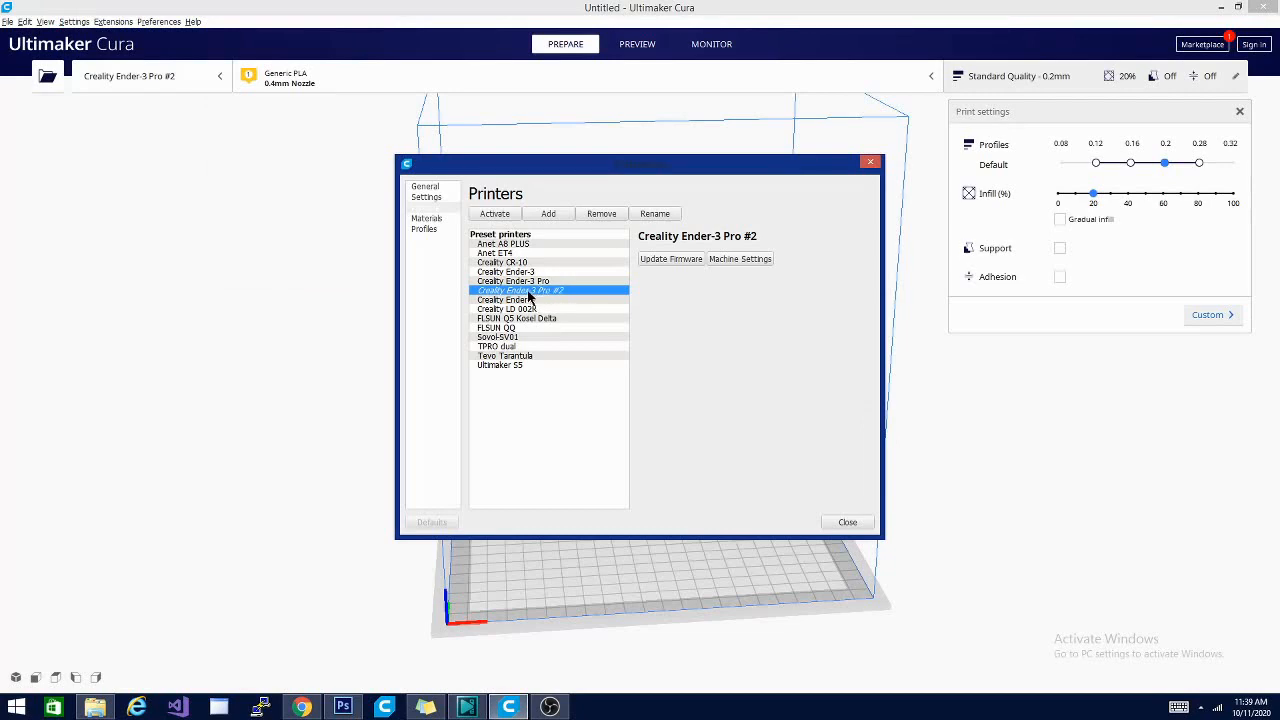
{"action": "left_click", "coordinate": [737, 260]}
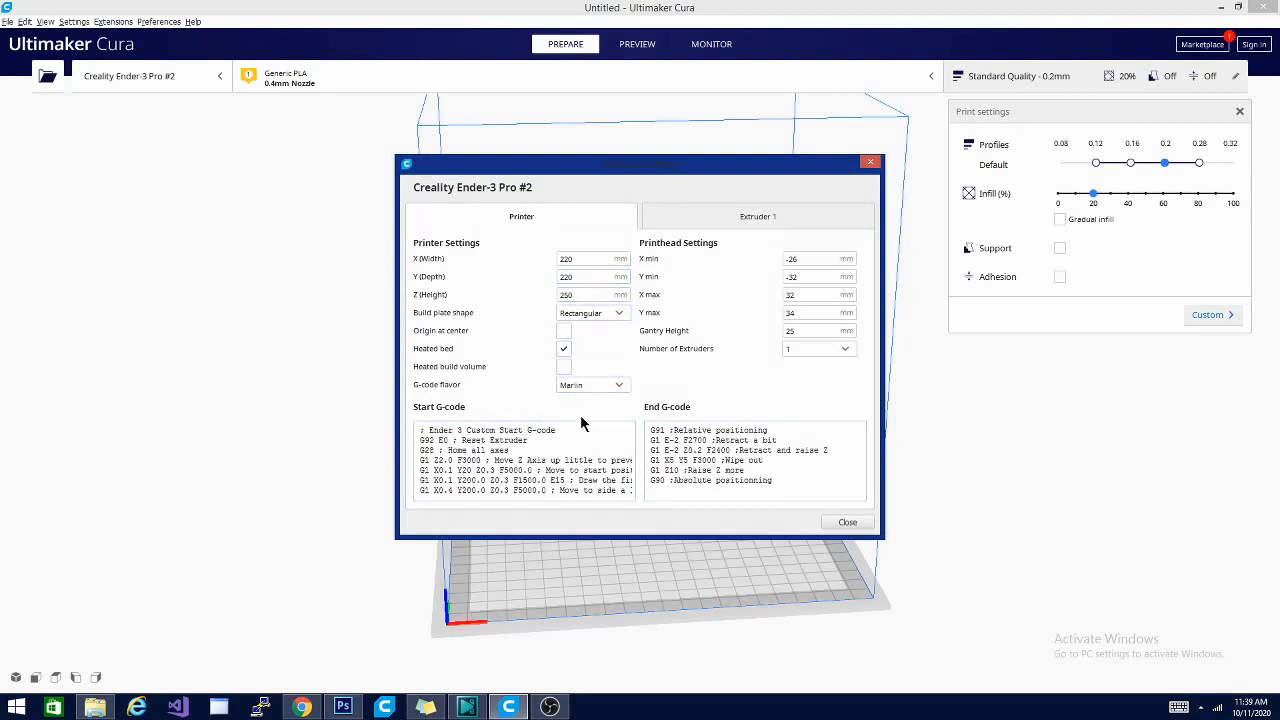
{"action": "left_click", "coordinate": [580, 452]}
{"action": "left_click_drag", "start_coordinate": [720, 168], "coordinate": [483, 92]}
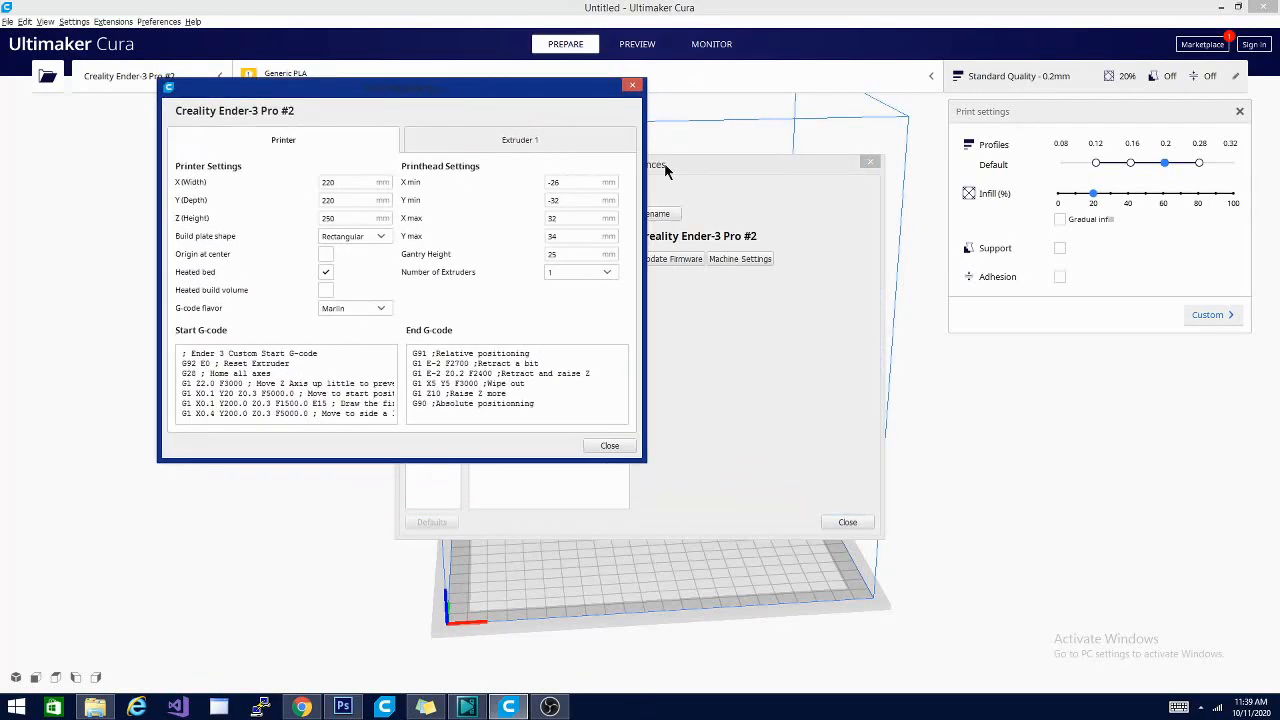
{"action": "left_click", "coordinate": [632, 85]}
{"action": "left_click_drag", "start_coordinate": [688, 172], "coordinate": [943, 146]}
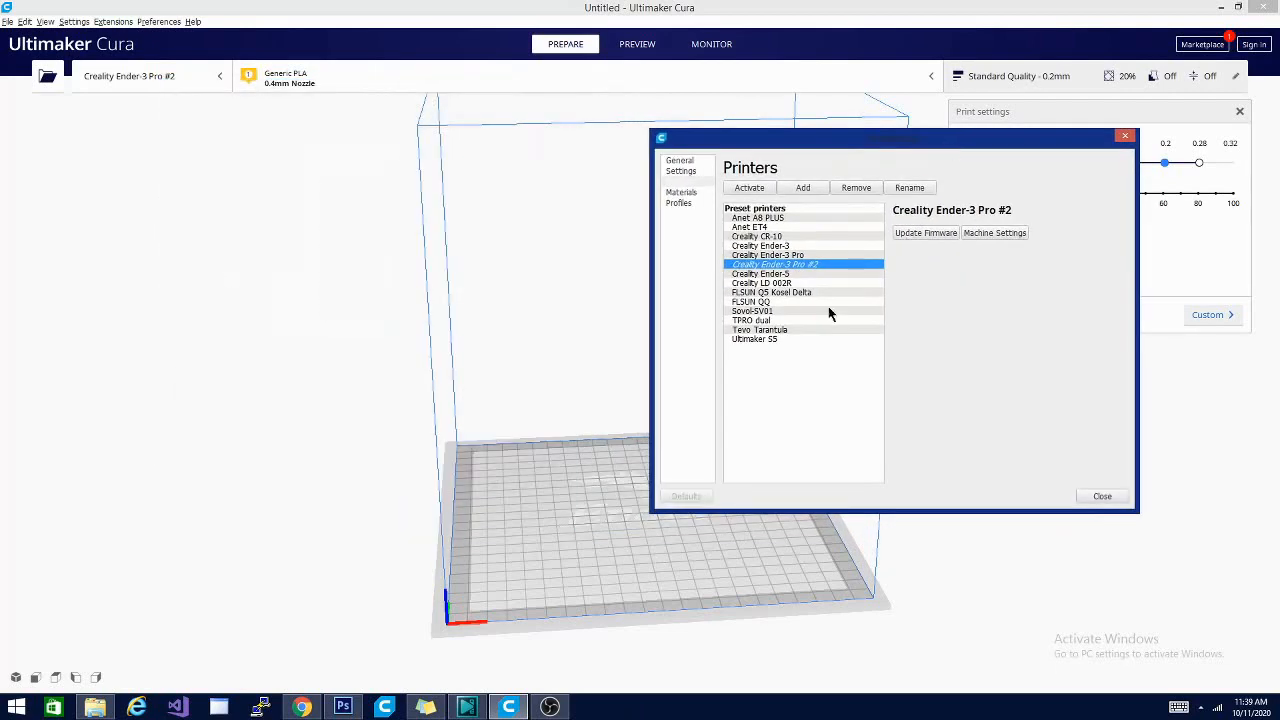
{"action": "left_click", "coordinate": [1100, 497]}
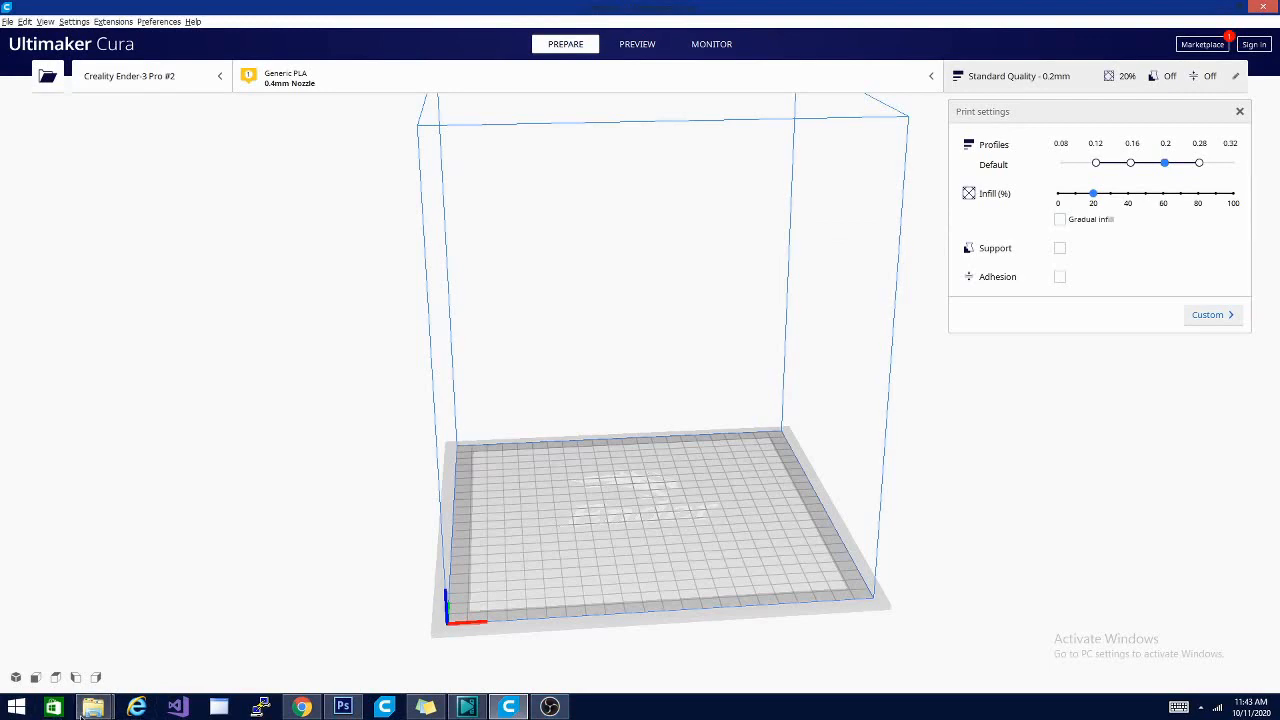
Load Leaning_Tower_of_Pisa from the 3d Printer models folder onto the build plate and minimize the file window
{"action": "mouse_move", "coordinate": [90, 708]}
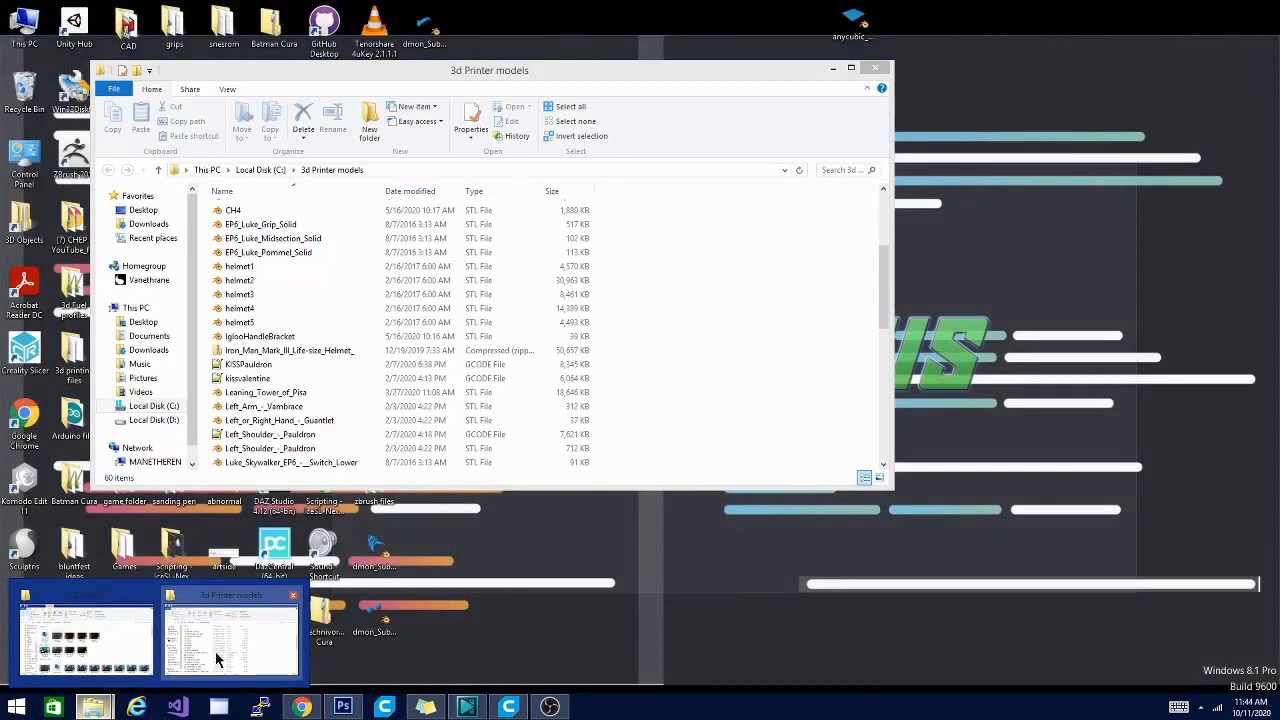
{"action": "left_click", "coordinate": [215, 651]}
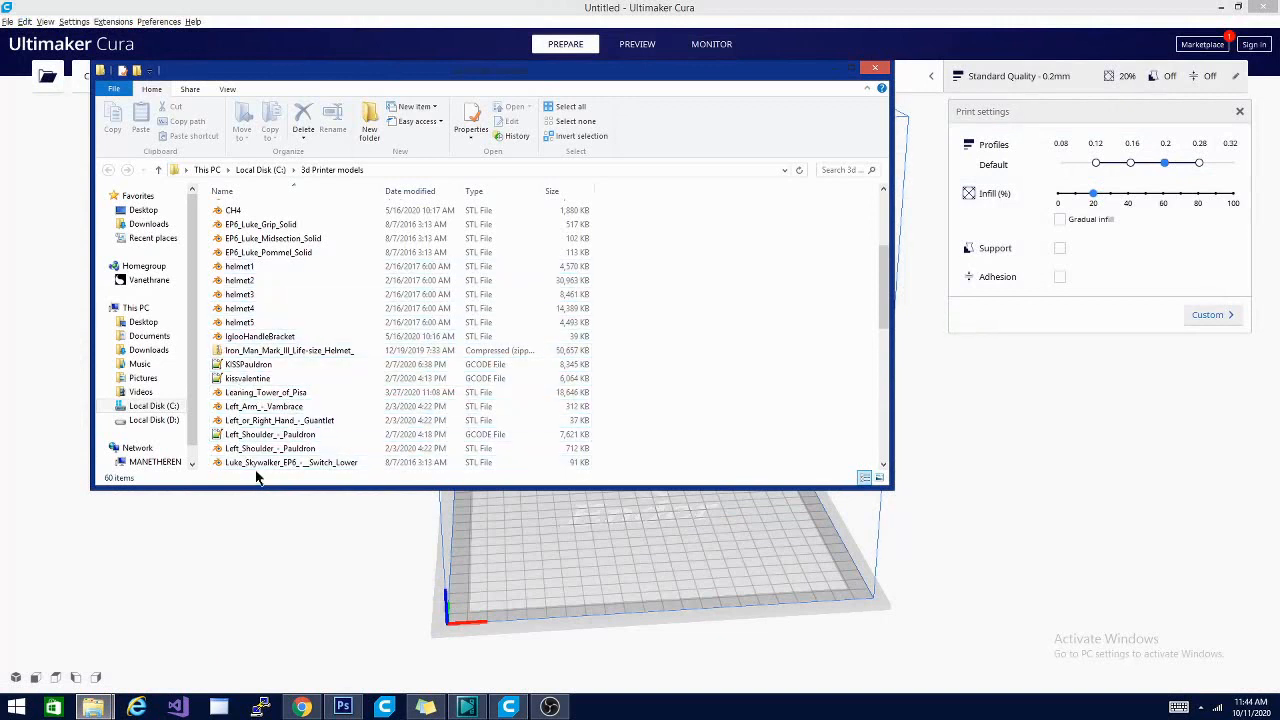
{"action": "left_click_drag", "start_coordinate": [262, 395], "coordinate": [690, 553]}
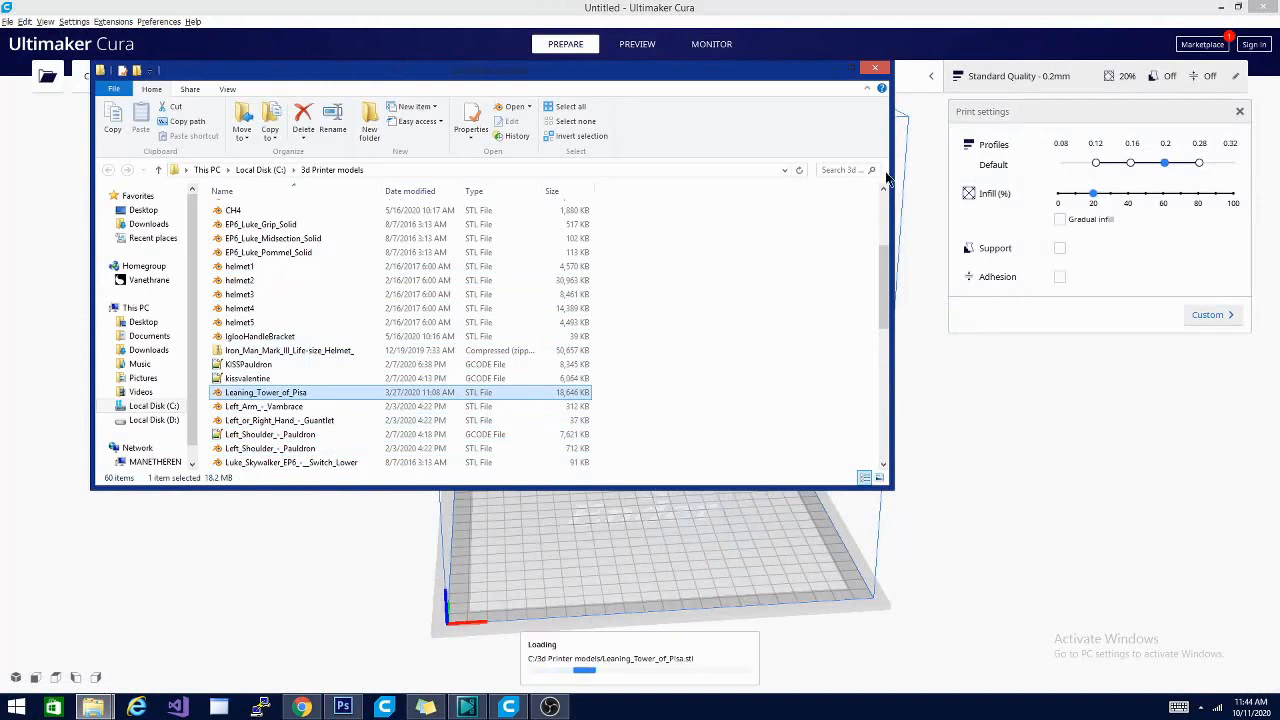
{"action": "left_click", "coordinate": [830, 70]}
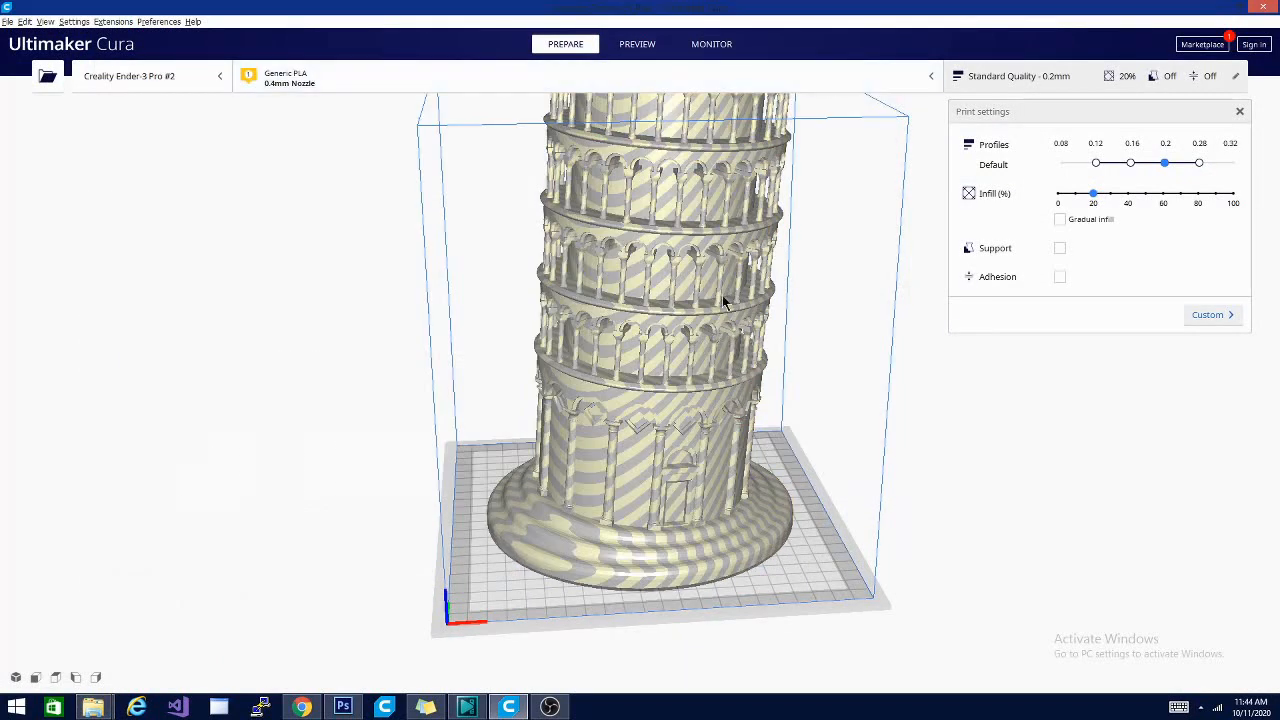
Scale the Leaning Tower of Pisa model uniformly to 50%
{"action": "right_click_drag", "start_coordinate": [880, 506], "coordinate": [991, 463]}
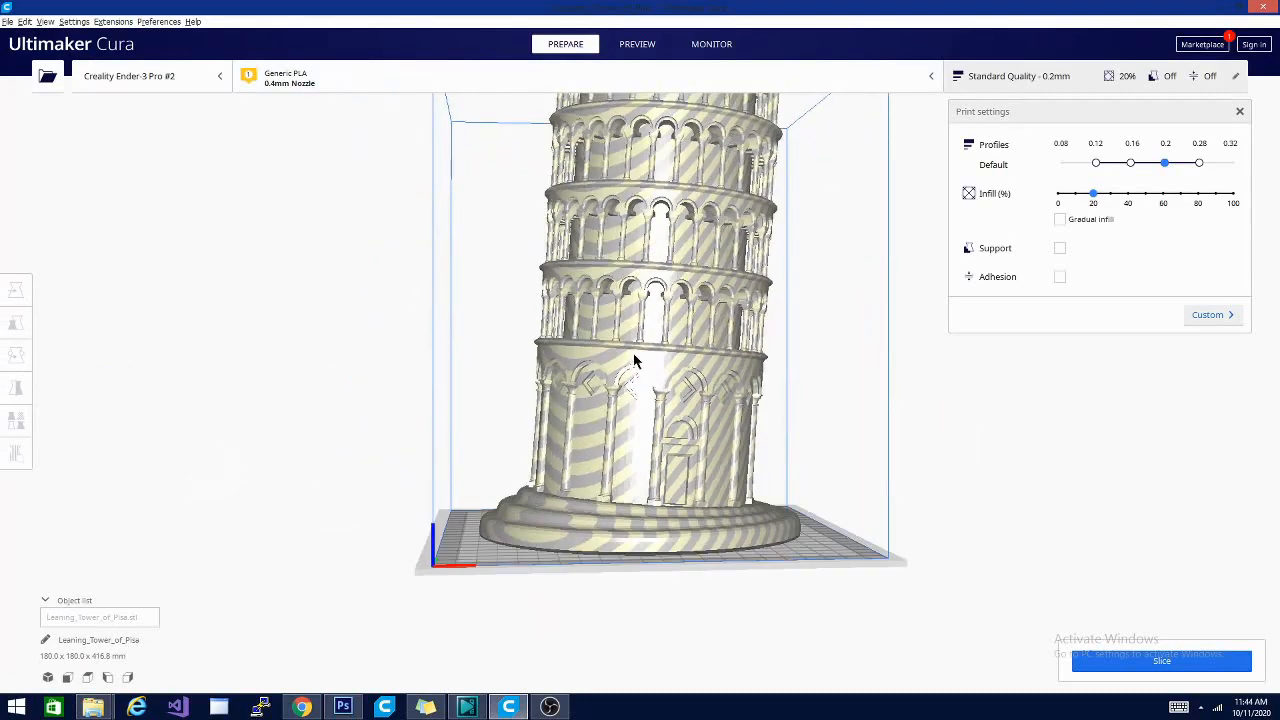
{"action": "scroll", "coordinate": [637, 363], "scroll_direction": "down", "scroll_amount": 2}
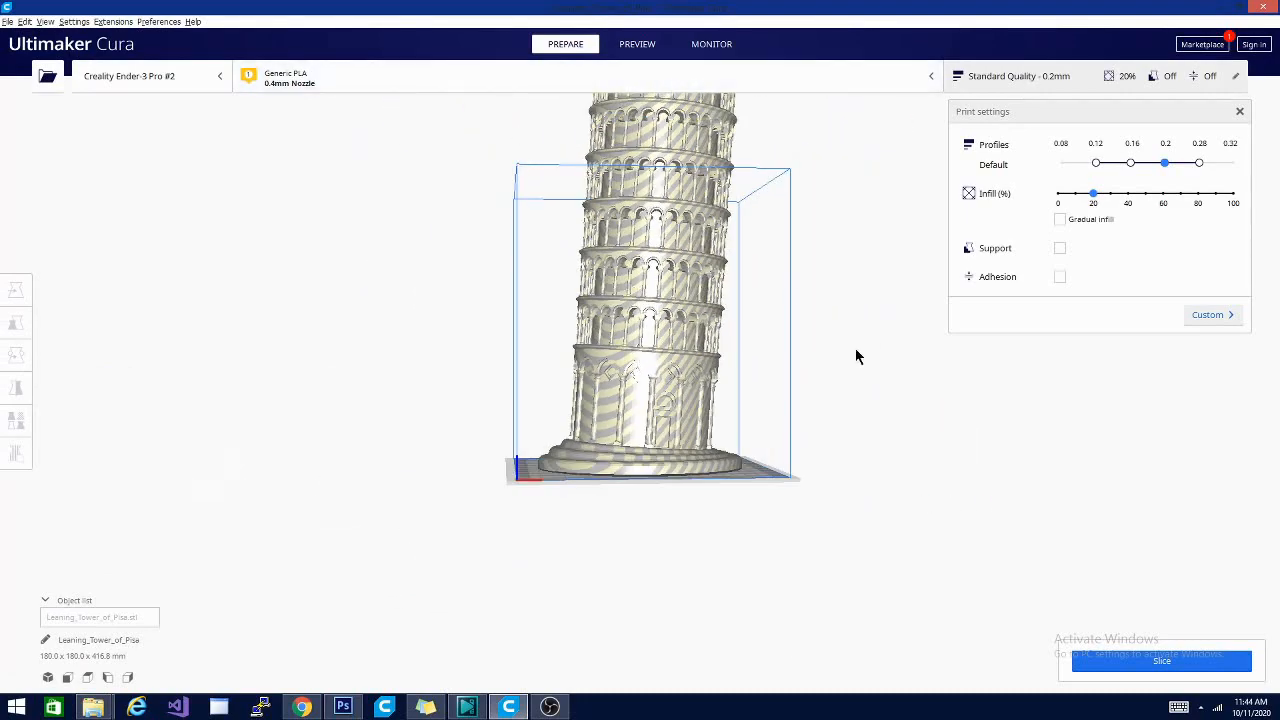
{"action": "right_click_drag", "start_coordinate": [855, 357], "coordinate": [812, 357]}
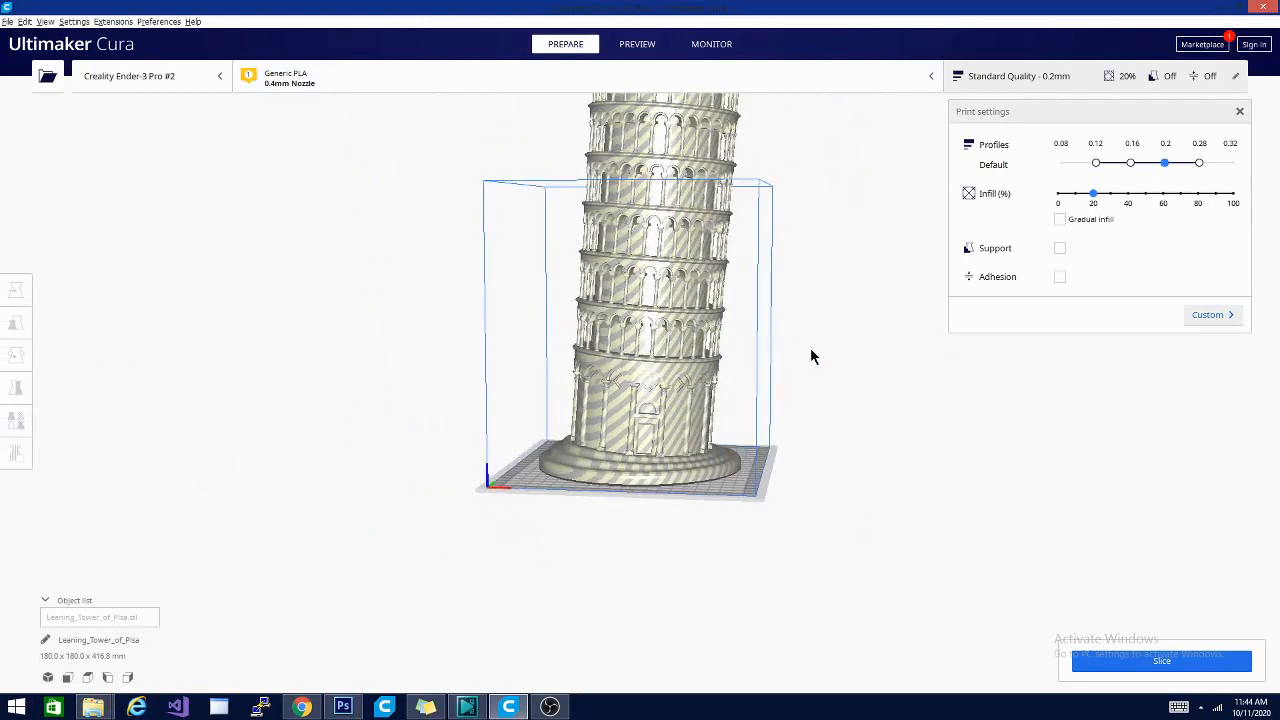
{"action": "left_click", "coordinate": [645, 402]}
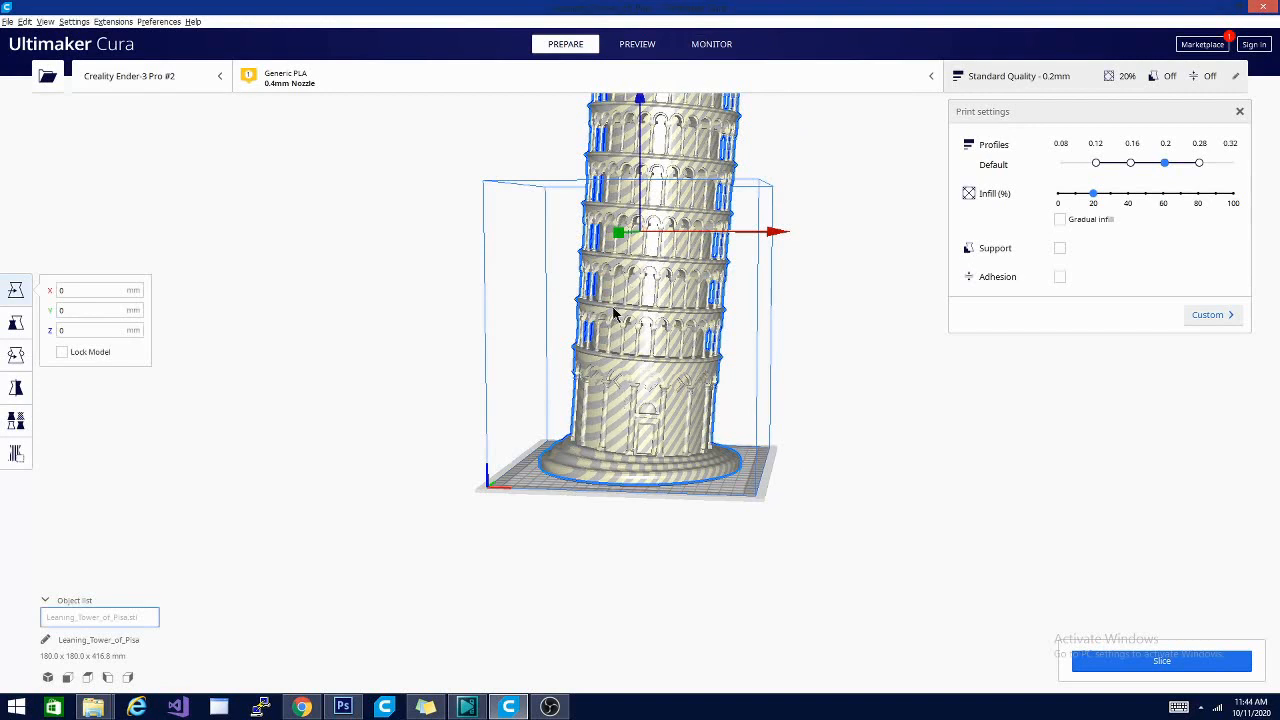
{"action": "left_click", "coordinate": [16, 321]}
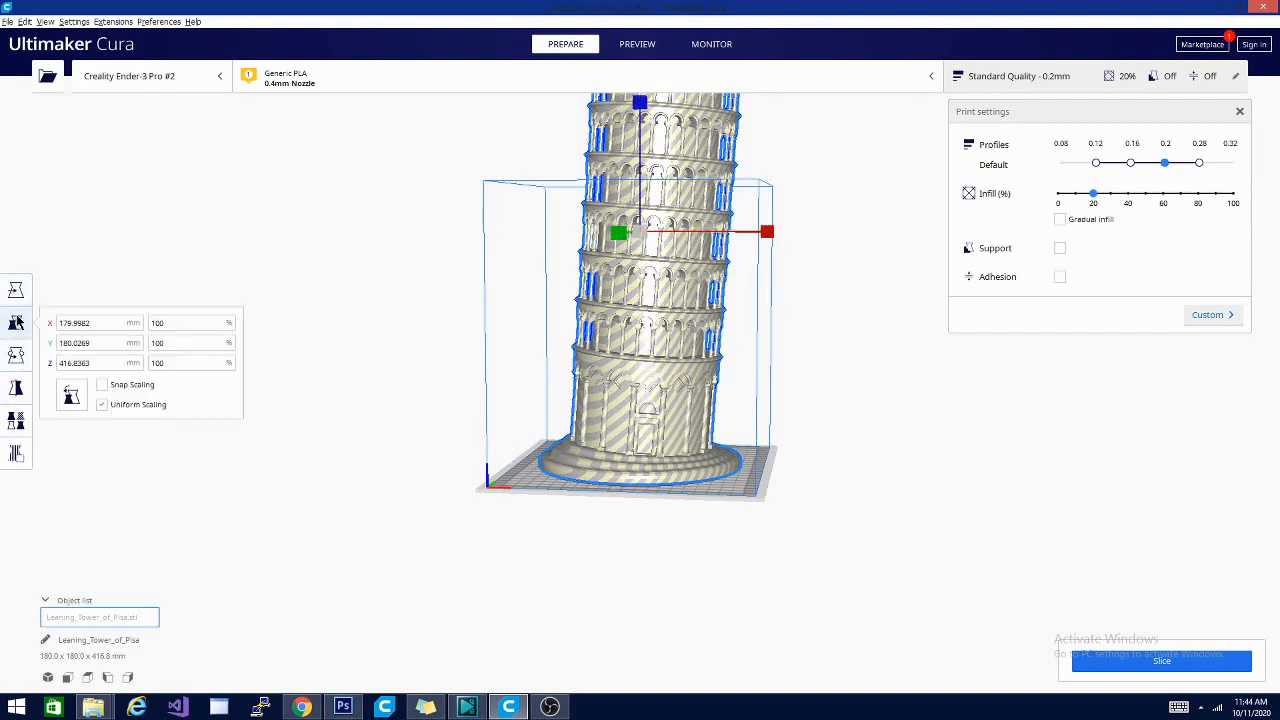
{"action": "double_click", "coordinate": [160, 323]}
{"action": "left_click", "coordinate": [99, 405]}
{"action": "type", "text": "50"}
{"action": "key", "text": "Return"}
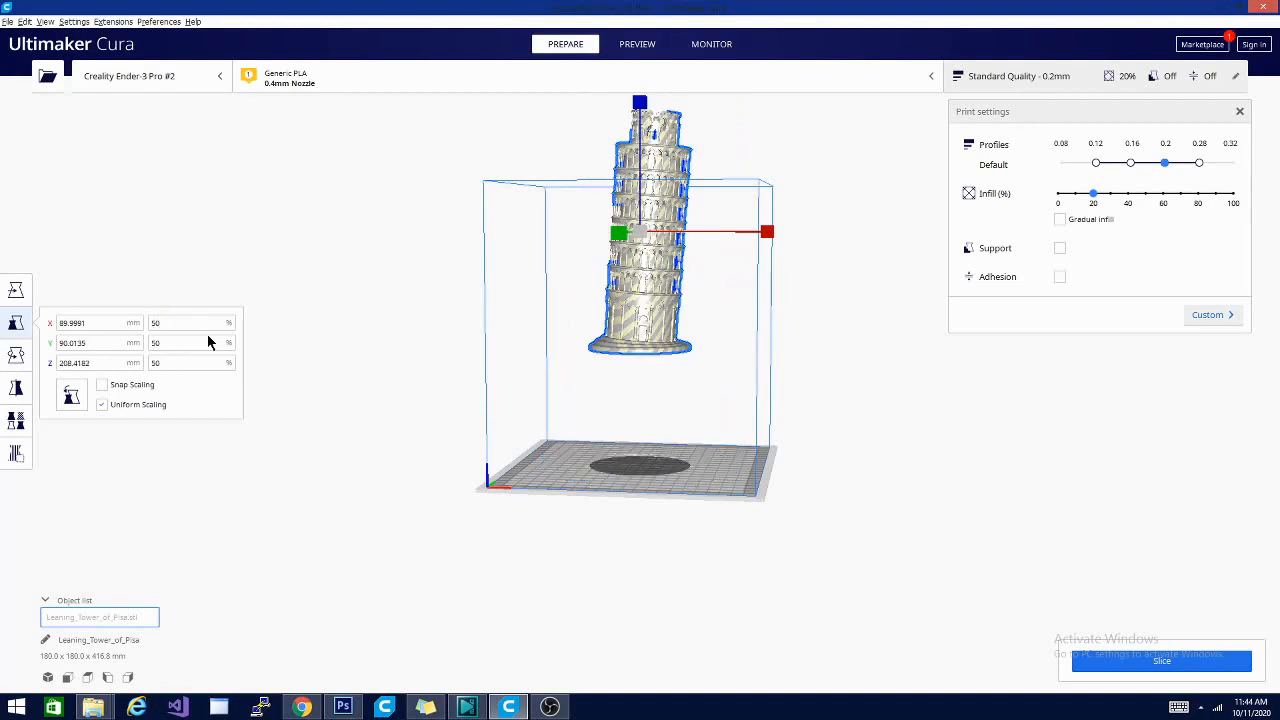
Lower the floating tower onto the build plate so its Z position is 0 mm
{"action": "left_click", "coordinate": [15, 289]}
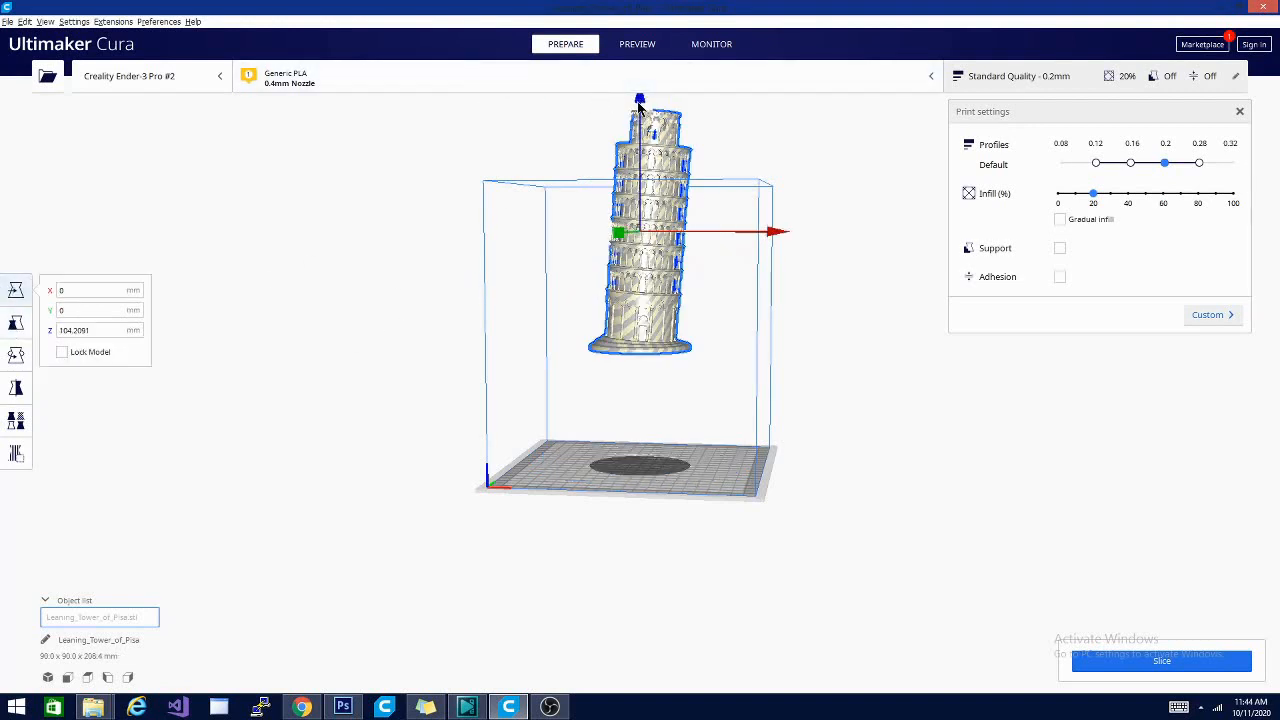
{"action": "left_click_drag", "start_coordinate": [640, 101], "coordinate": [640, 210]}
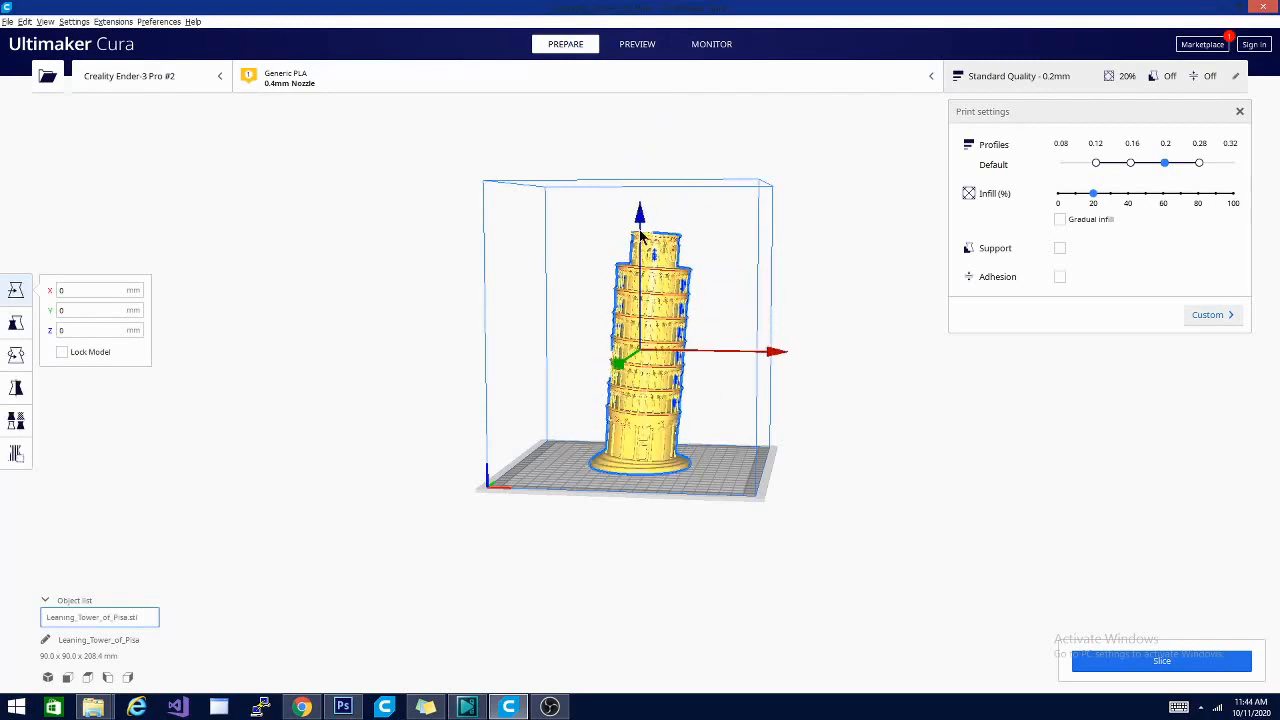
Inspect the tower's lean from all around and enable support structures for its overhangs
{"action": "right_click_drag", "start_coordinate": [555, 613], "coordinate": [517, 606]}
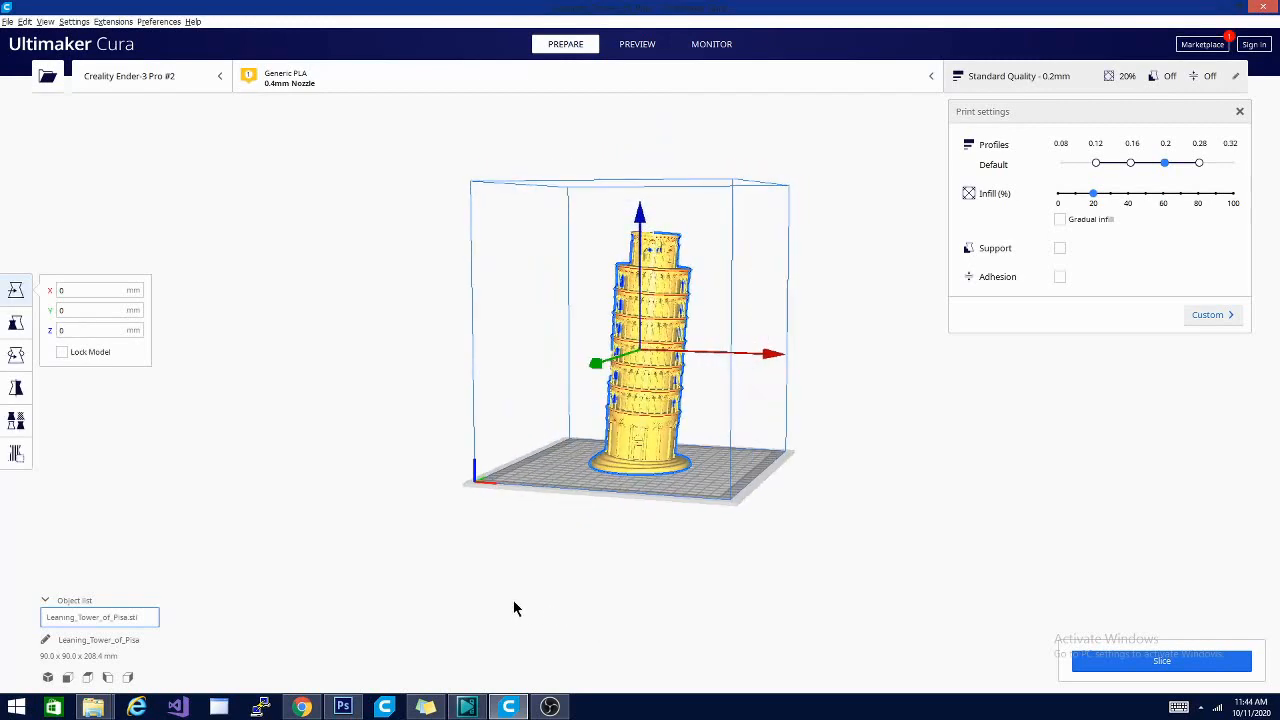
{"action": "right_click_drag", "start_coordinate": [898, 466], "coordinate": [630, 260]}
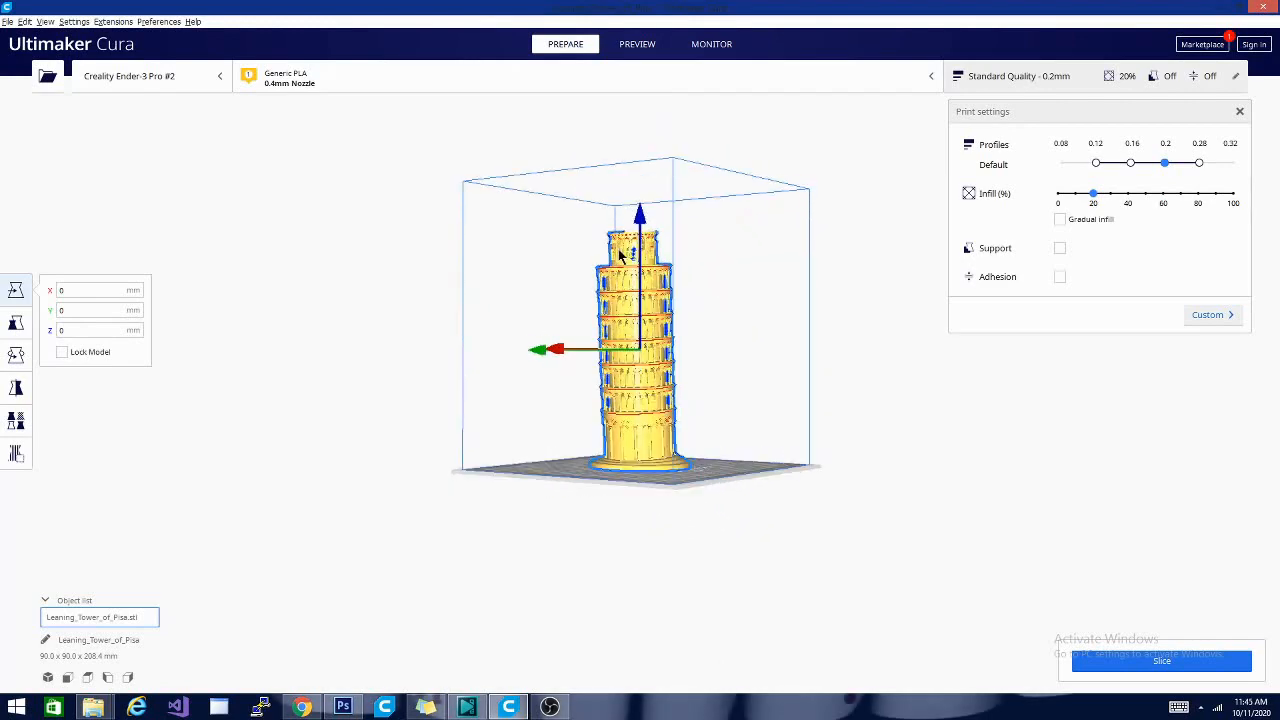
{"action": "right_click_drag", "start_coordinate": [425, 448], "coordinate": [867, 459]}
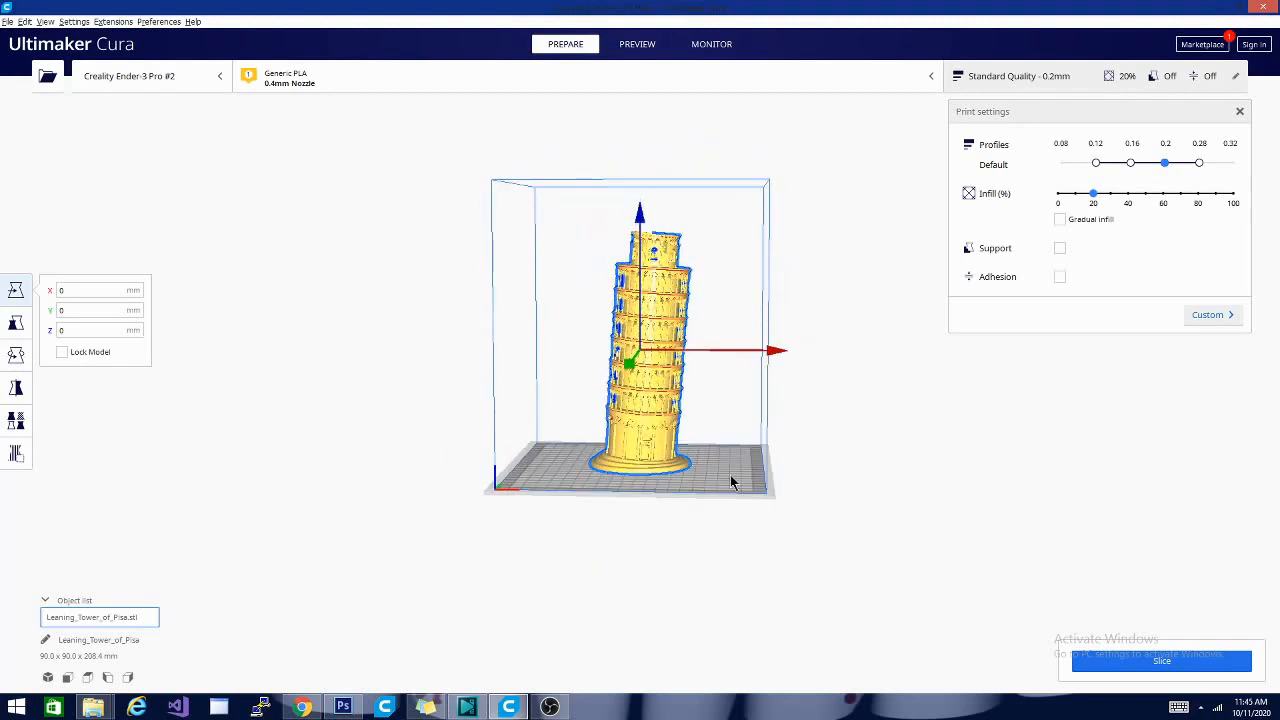
{"action": "right_click_drag", "start_coordinate": [734, 480], "coordinate": [703, 448]}
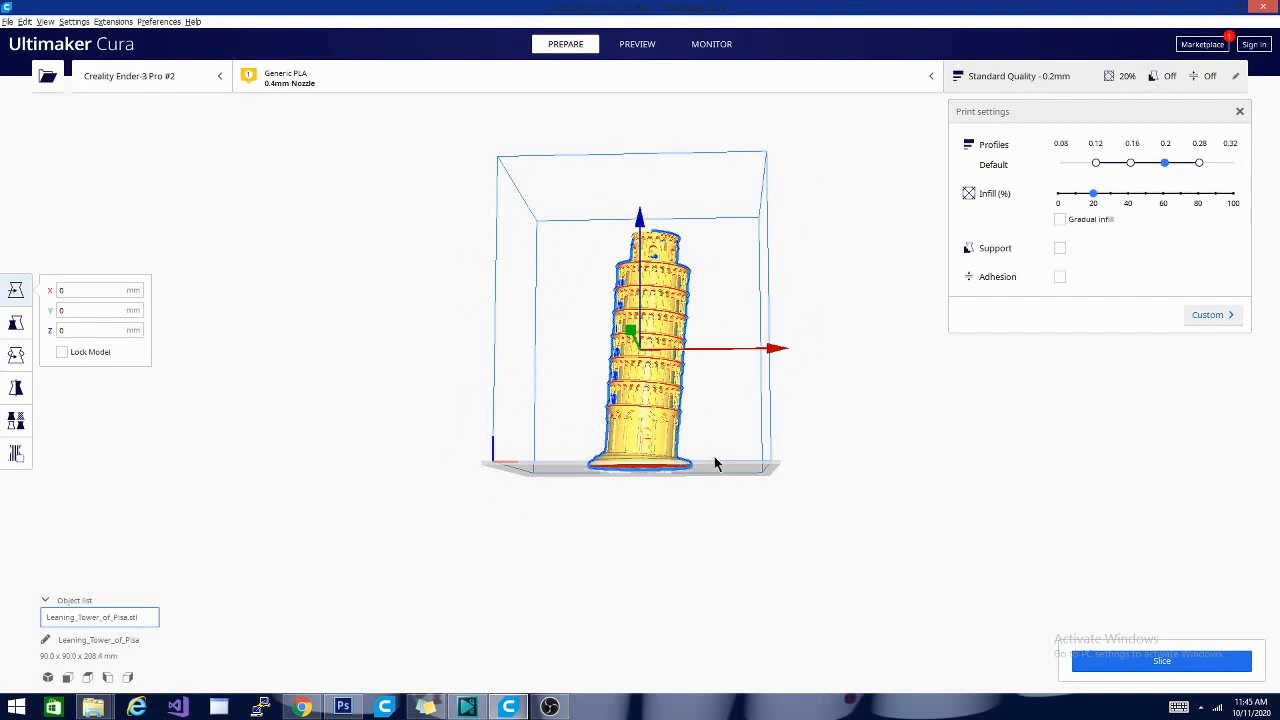
{"action": "right_click_drag", "start_coordinate": [714, 463], "coordinate": [655, 467]}
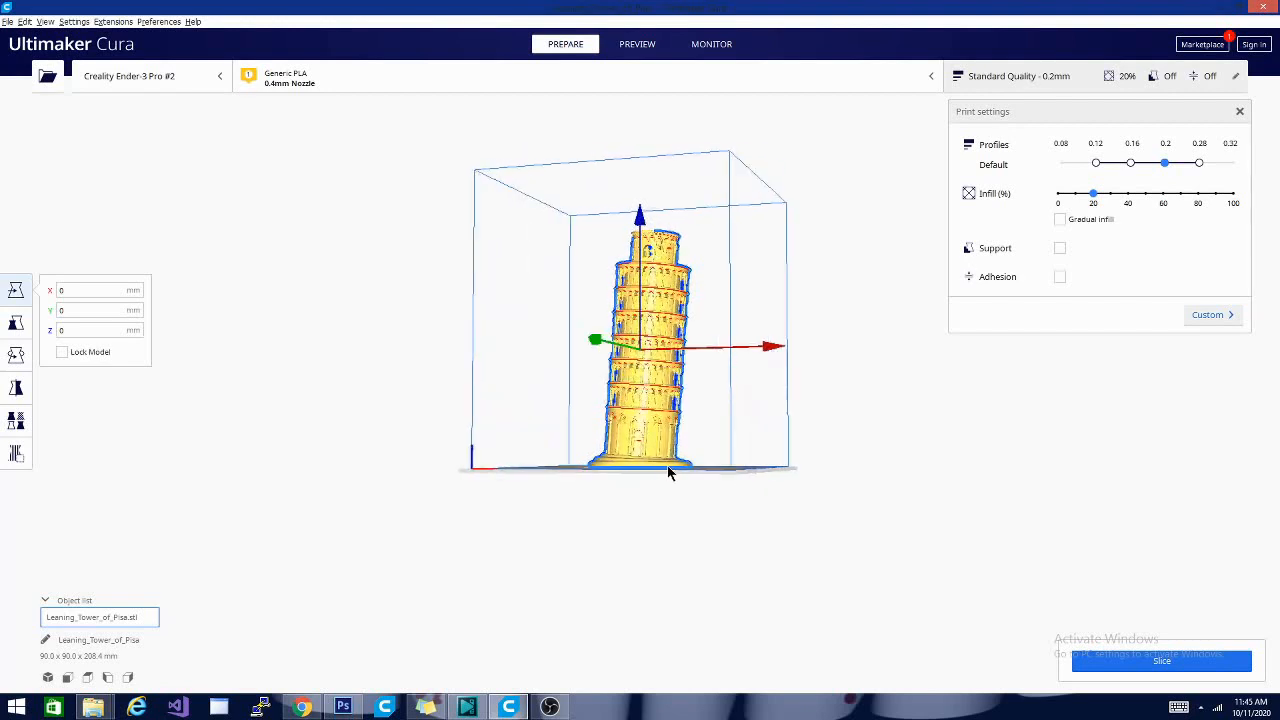
{"action": "right_click_drag", "start_coordinate": [791, 450], "coordinate": [593, 484]}
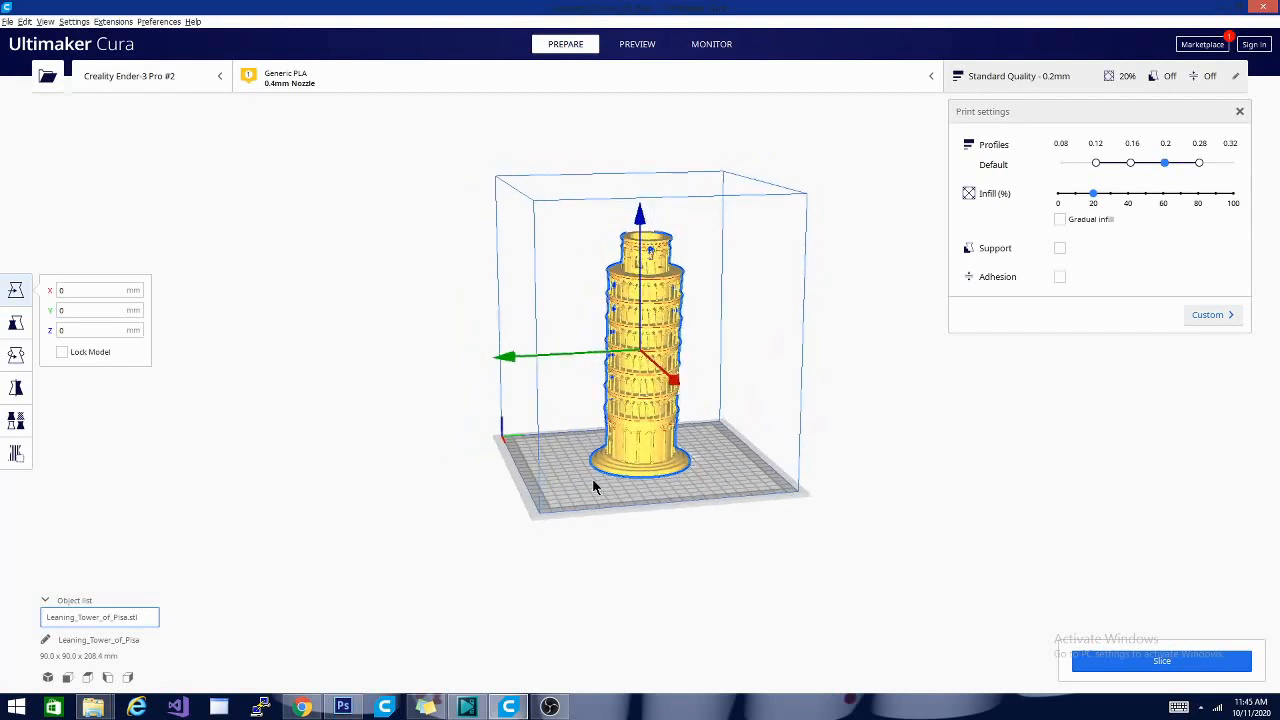
{"action": "left_click", "coordinate": [1060, 249]}
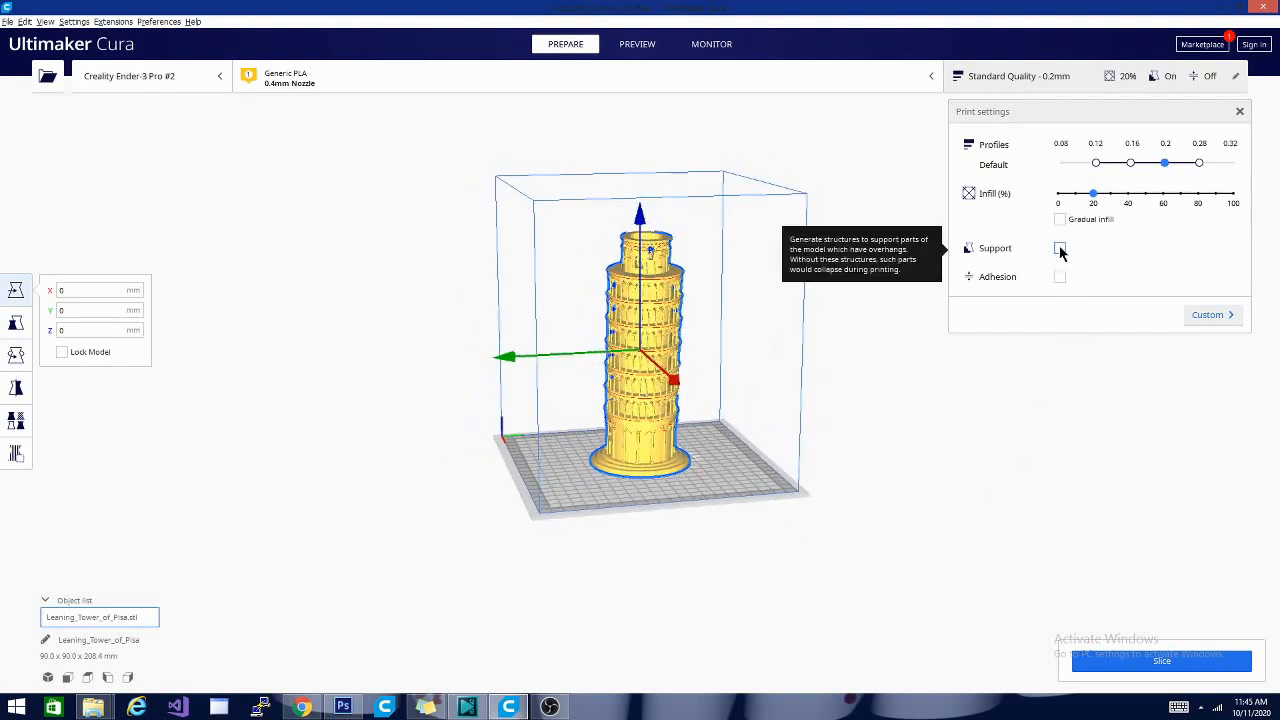
Examine the tower's leaning side and base from above, from plate level and from the front
{"action": "right_click_drag", "start_coordinate": [643, 529], "coordinate": [890, 532]}
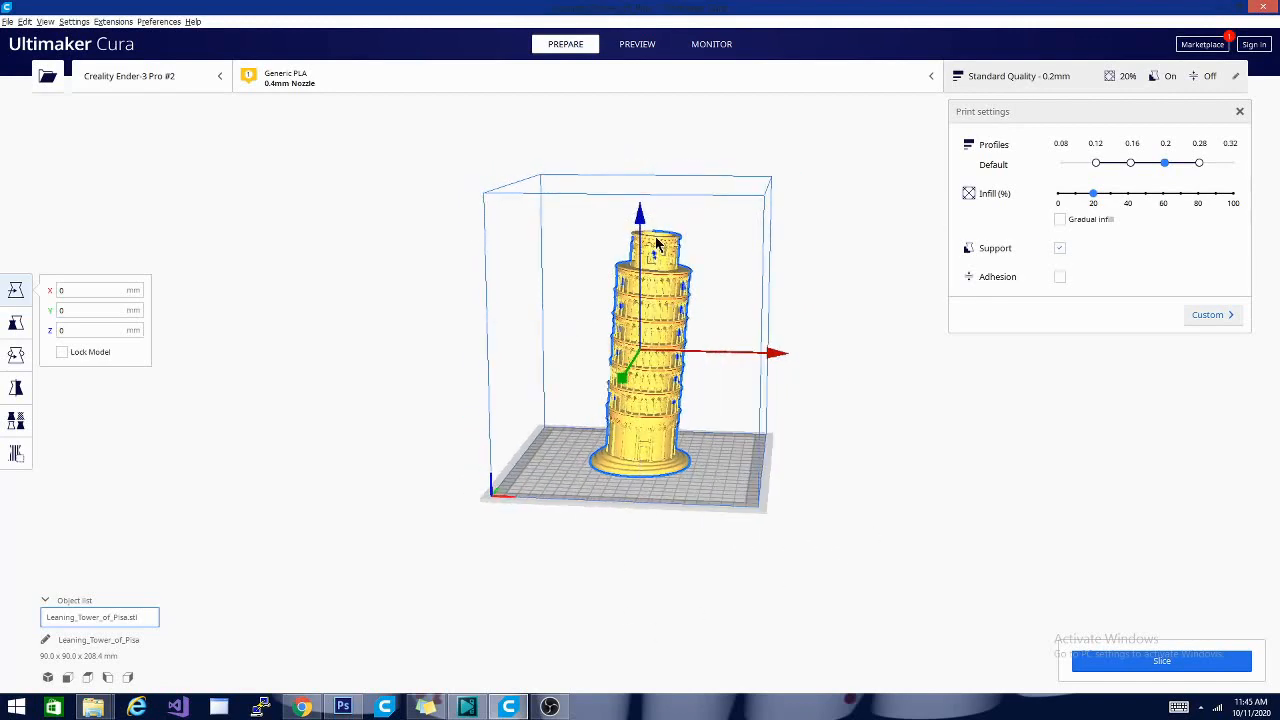
{"action": "right_click_drag", "start_coordinate": [597, 543], "coordinate": [611, 577]}
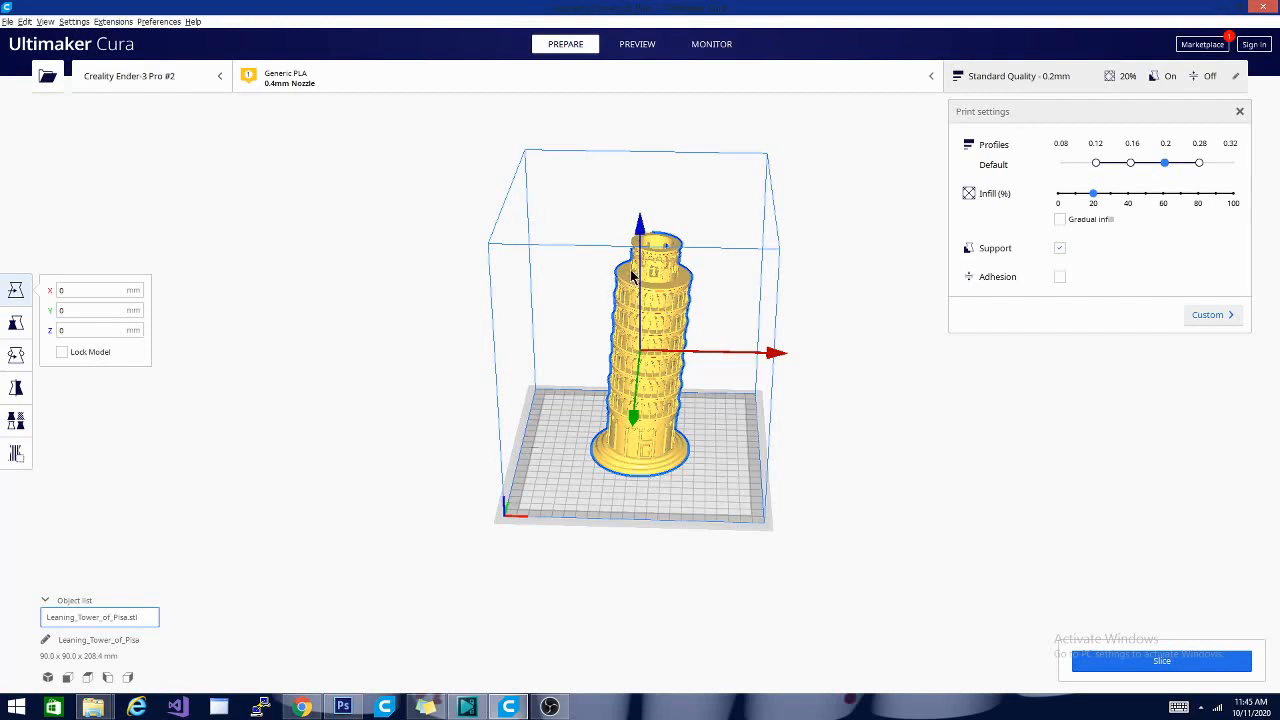
{"action": "right_click_drag", "start_coordinate": [883, 560], "coordinate": [854, 491]}
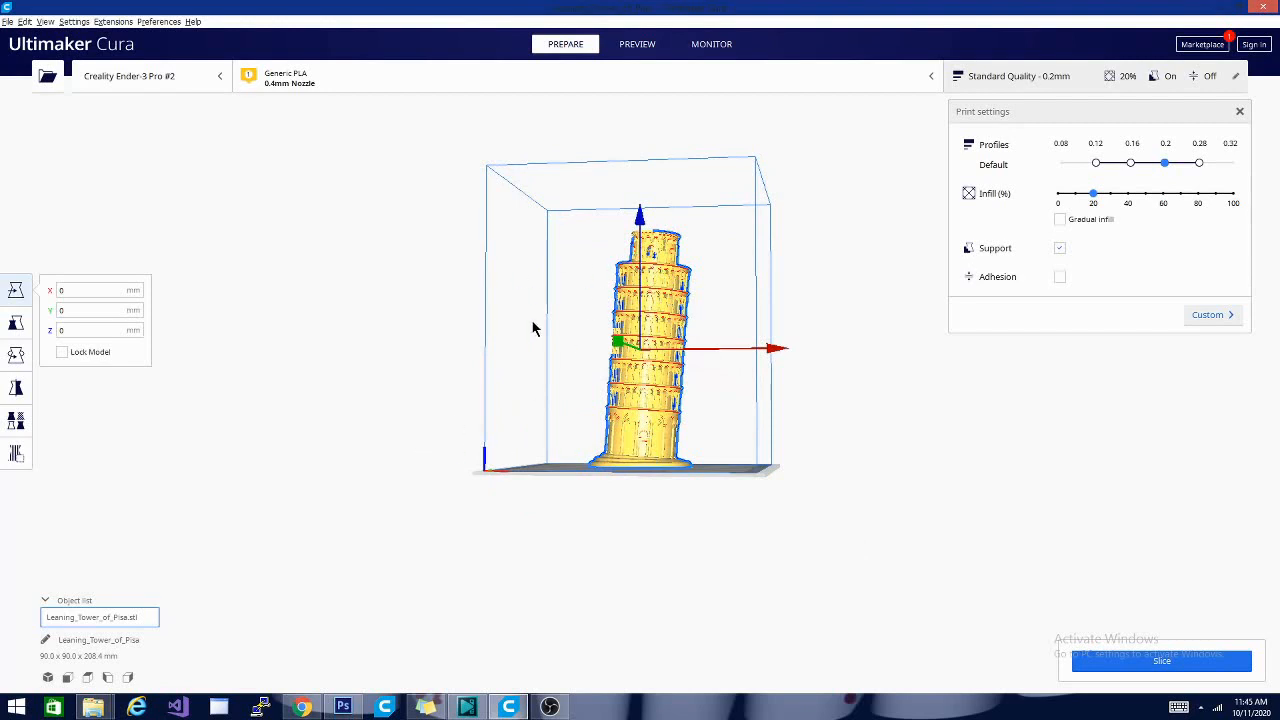
{"action": "right_click_drag", "start_coordinate": [685, 558], "coordinate": [704, 565]}
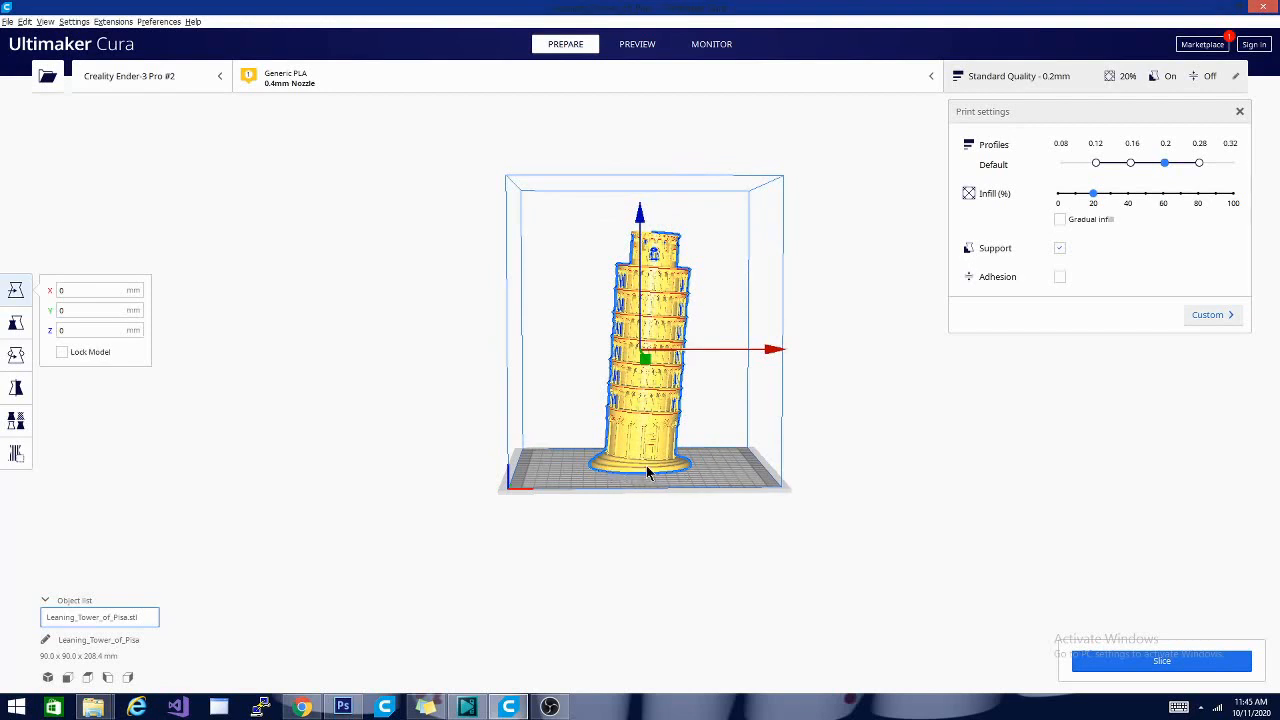
Enable build plate adhesion for the tower and check its base on the build plate
{"action": "right_click_drag", "start_coordinate": [666, 514], "coordinate": [626, 571]}
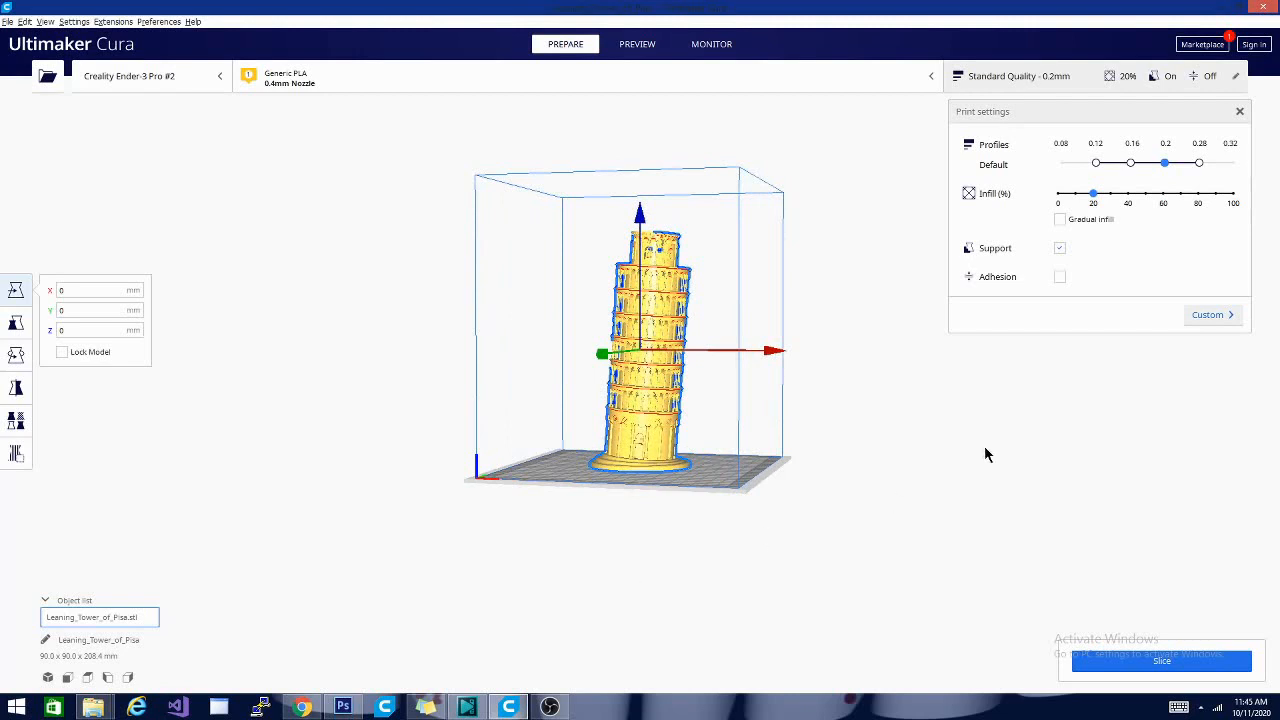
{"action": "left_click", "coordinate": [1060, 278]}
{"action": "right_click_drag", "start_coordinate": [842, 580], "coordinate": [627, 497]}
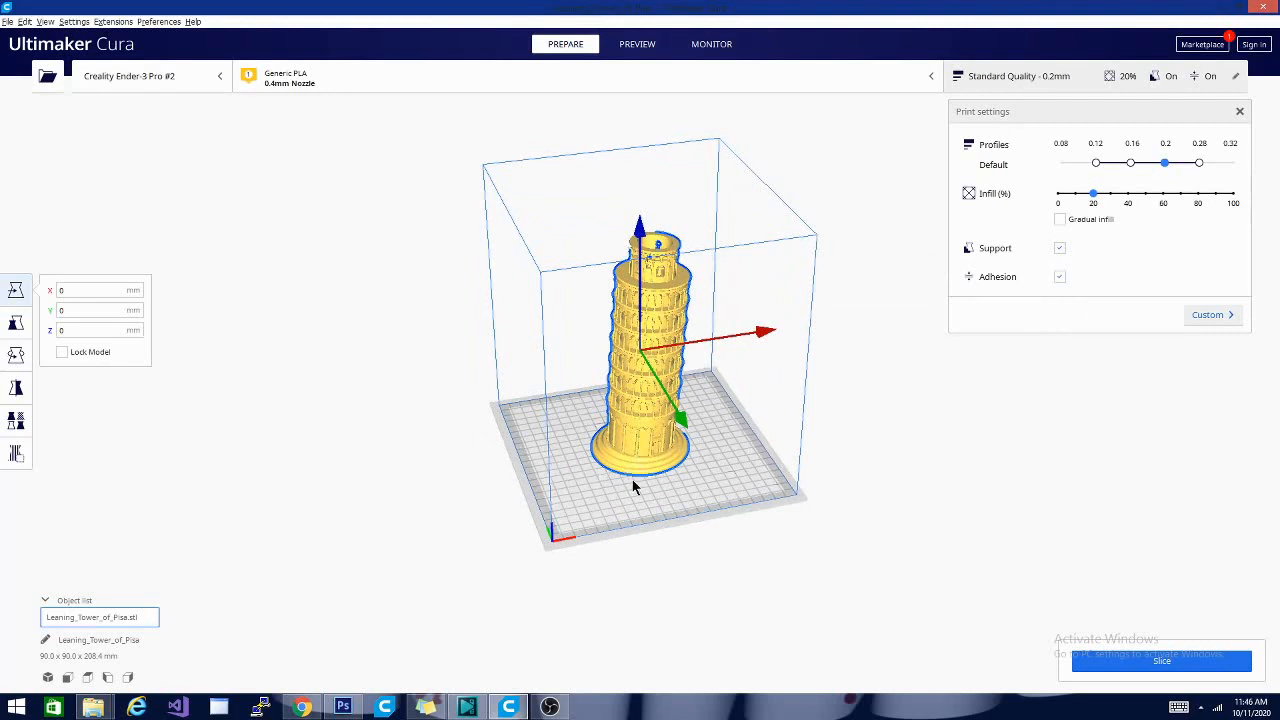
{"action": "right_click_drag", "start_coordinate": [701, 497], "coordinate": [912, 444]}
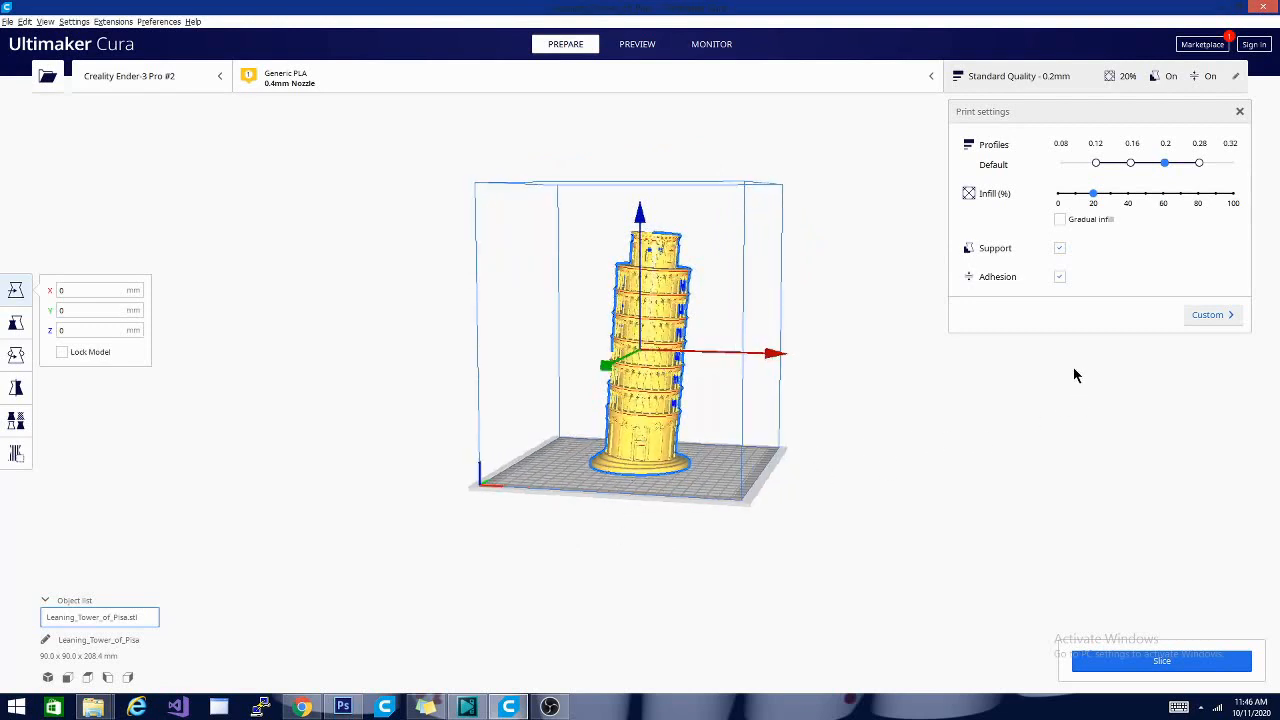
Slice the tower with the current print settings and display its toolpaths in the layer preview
{"action": "right_click_drag", "start_coordinate": [1027, 389], "coordinate": [995, 397]}
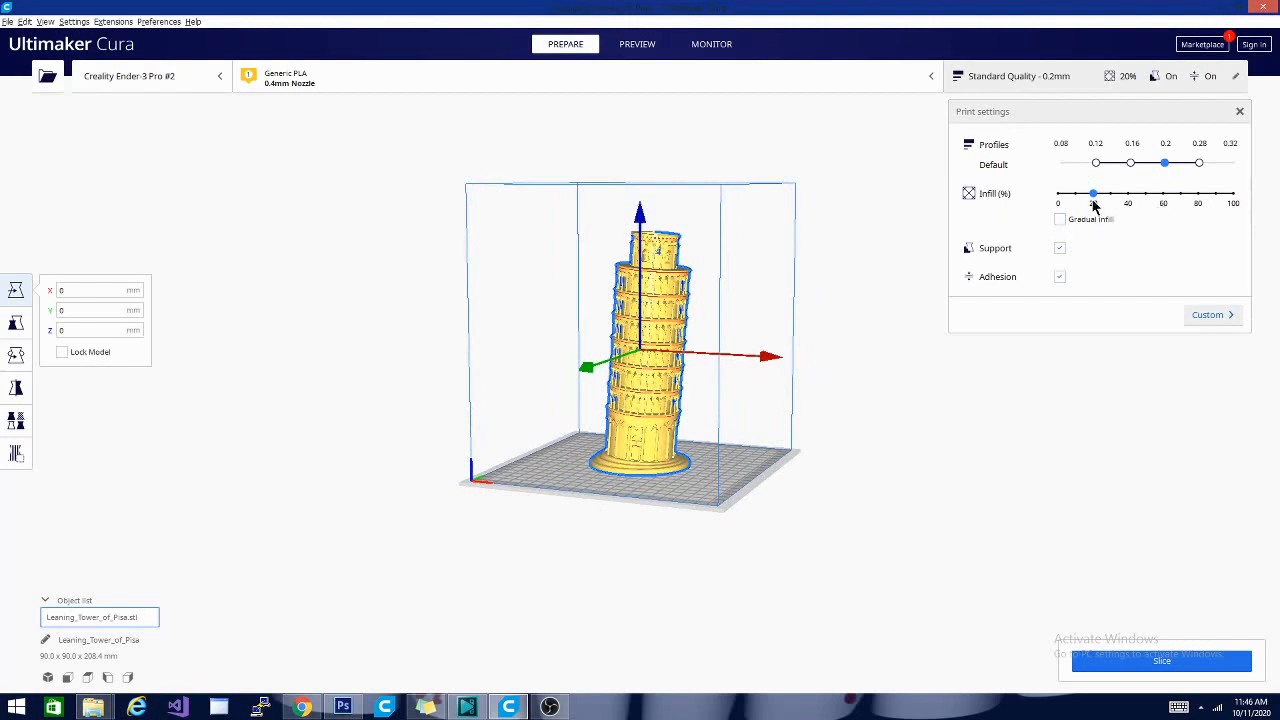
{"action": "right_click_drag", "start_coordinate": [801, 466], "coordinate": [869, 473]}
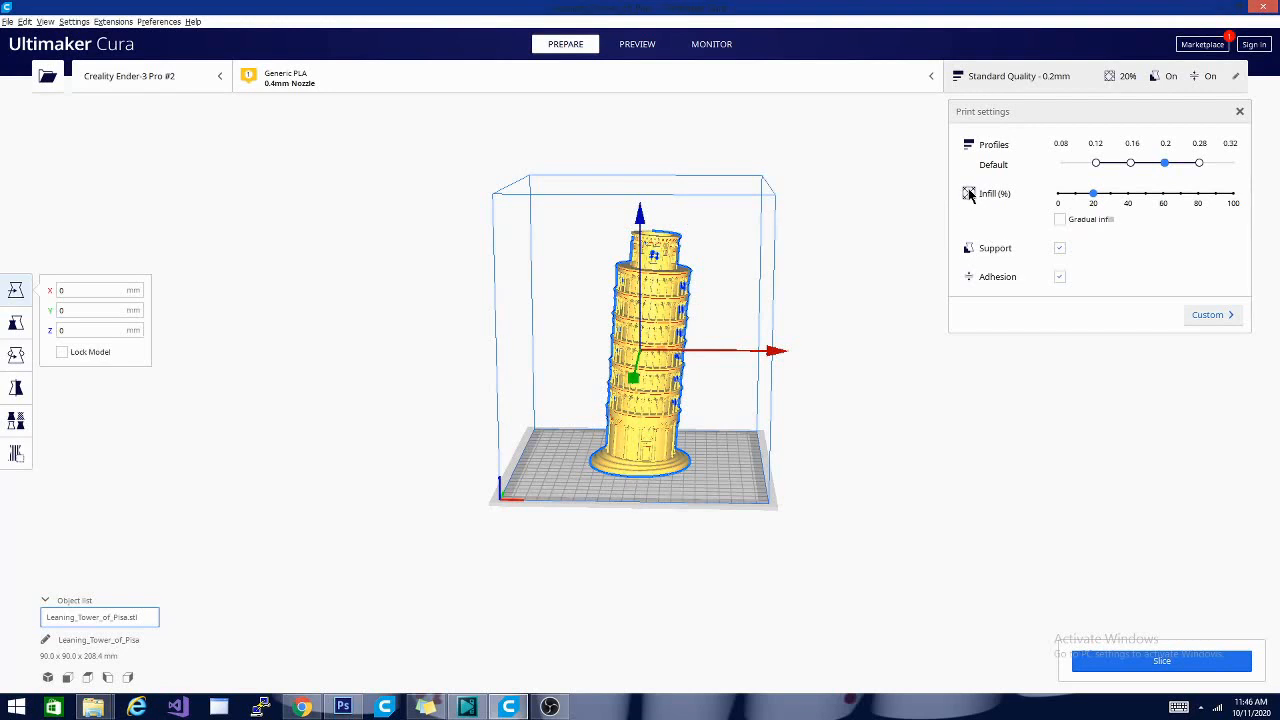
{"action": "right_click_drag", "start_coordinate": [548, 540], "coordinate": [627, 592]}
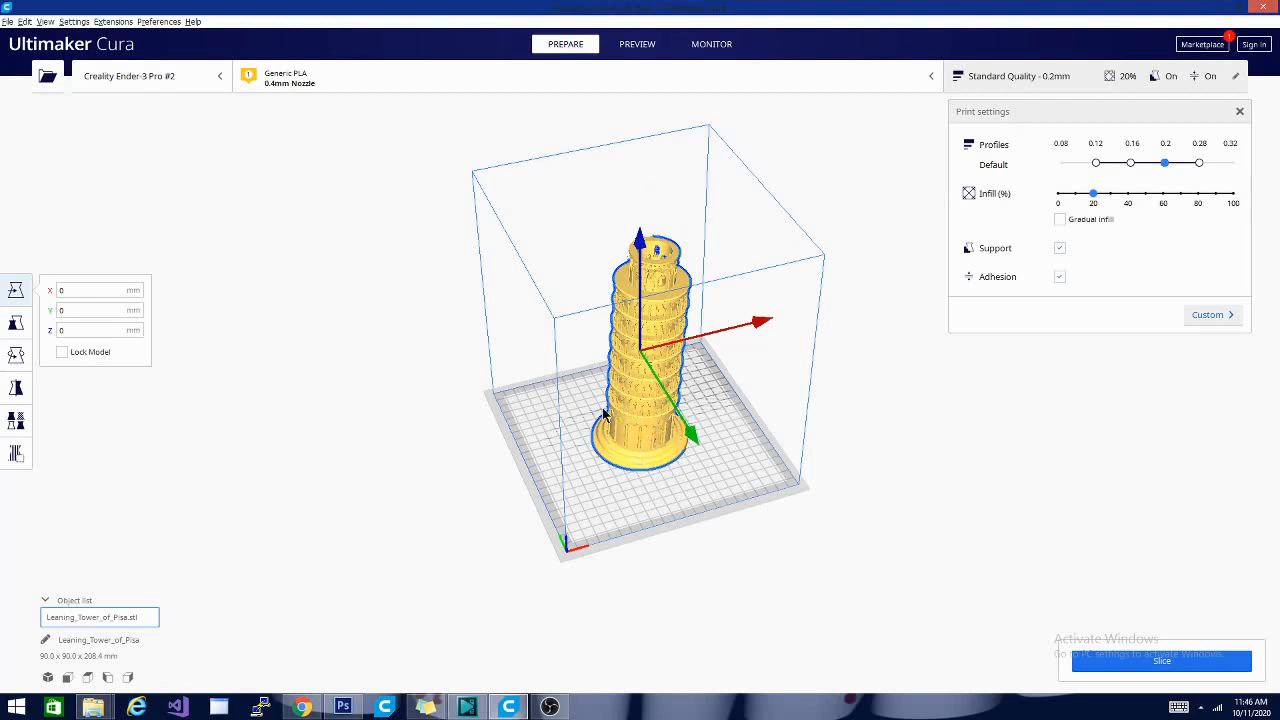
{"action": "right_click_drag", "start_coordinate": [706, 509], "coordinate": [686, 480]}
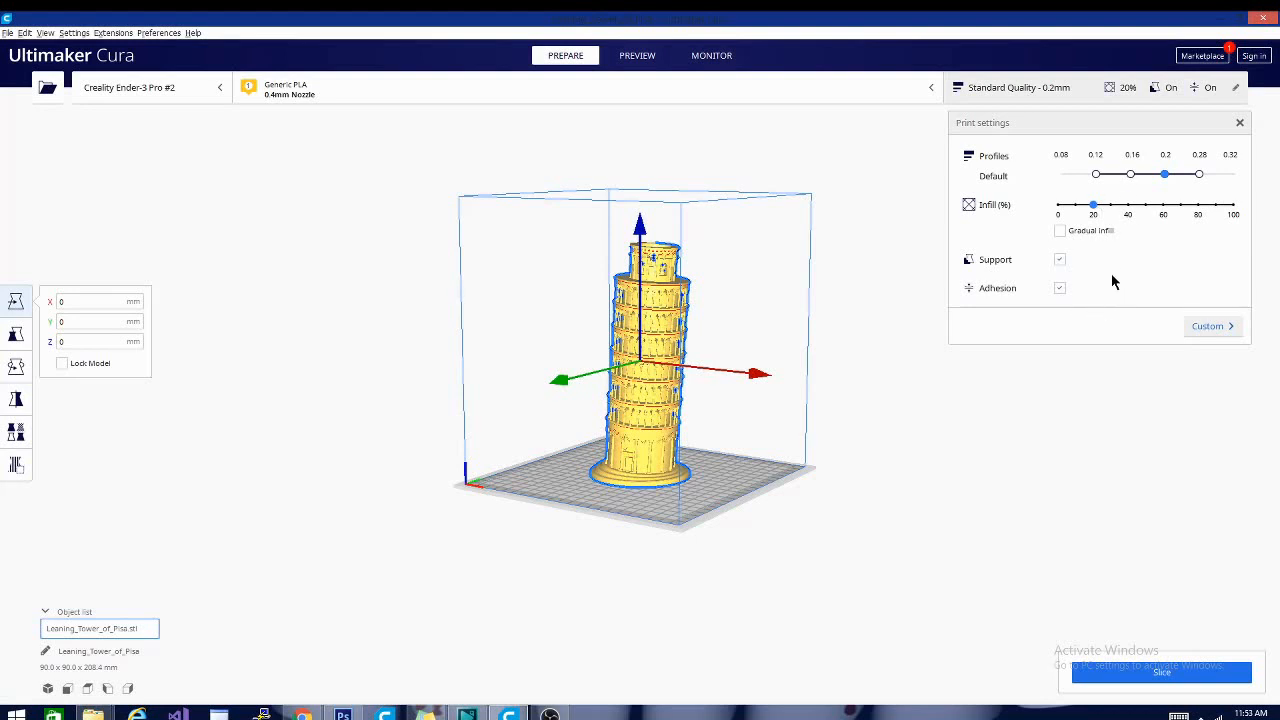
{"action": "left_click", "coordinate": [1163, 674]}
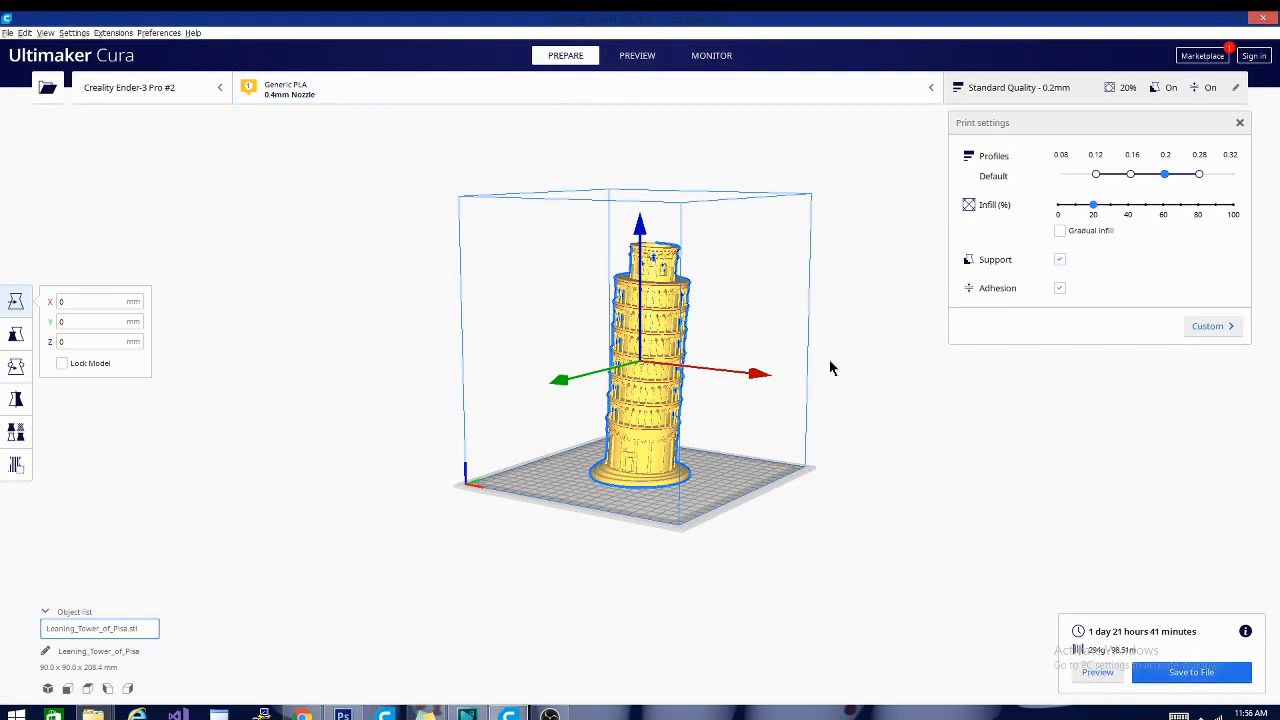
{"action": "left_click", "coordinate": [621, 55]}
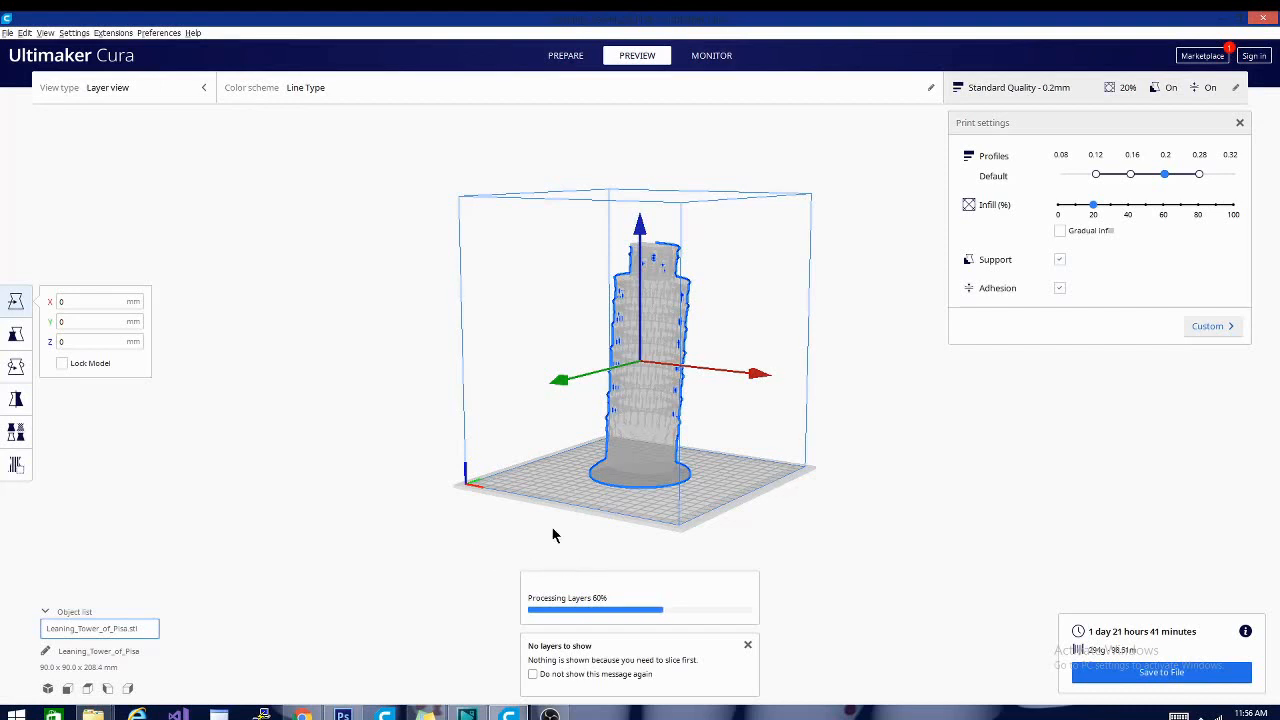
{"action": "right_click_drag", "start_coordinate": [553, 528], "coordinate": [557, 532]}
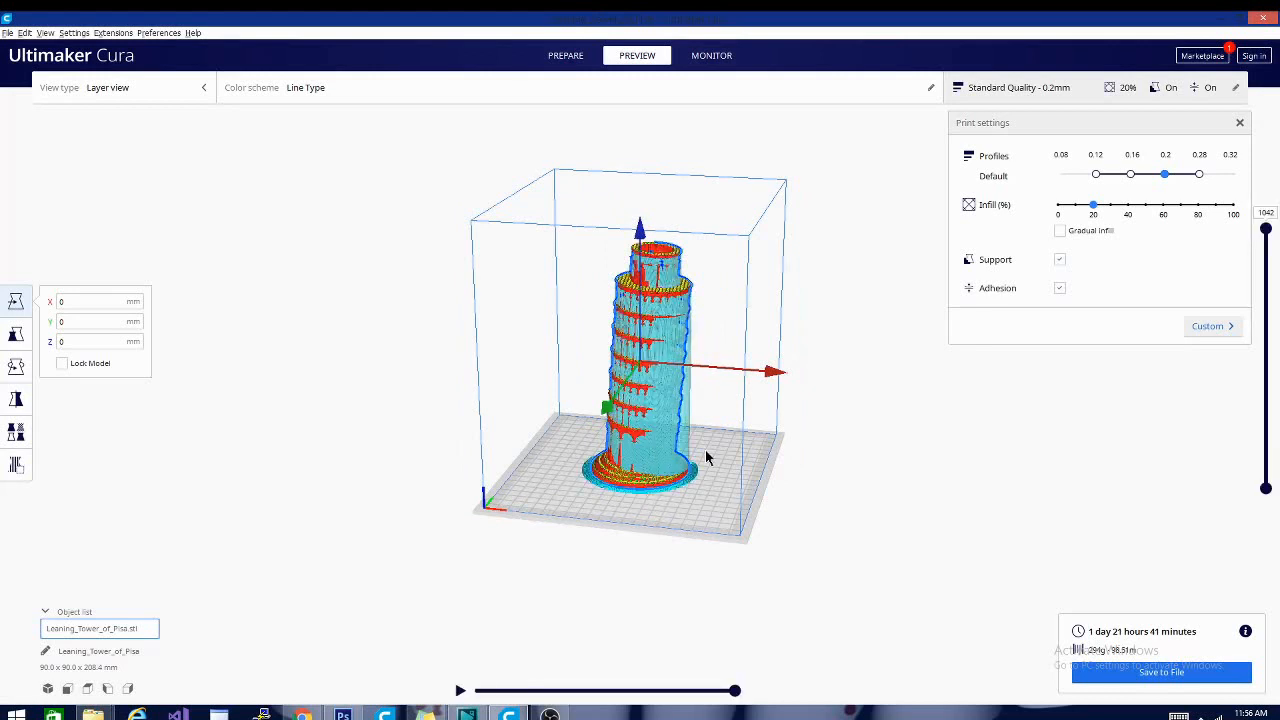
{"action": "right_click_drag", "start_coordinate": [846, 498], "coordinate": [850, 502]}
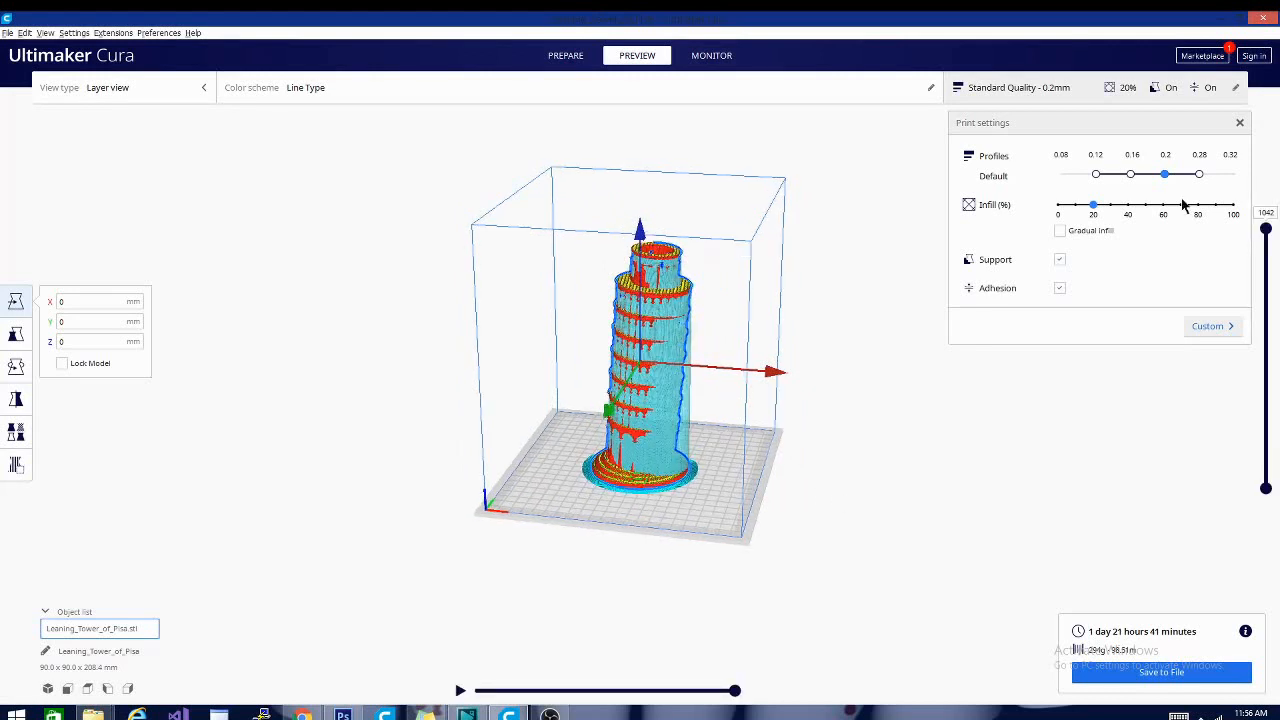
Cut the layer preview down to layer 681 and examine the tower's infill, walls and supports up close
{"action": "left_click_drag", "start_coordinate": [1268, 231], "coordinate": [1265, 332]}
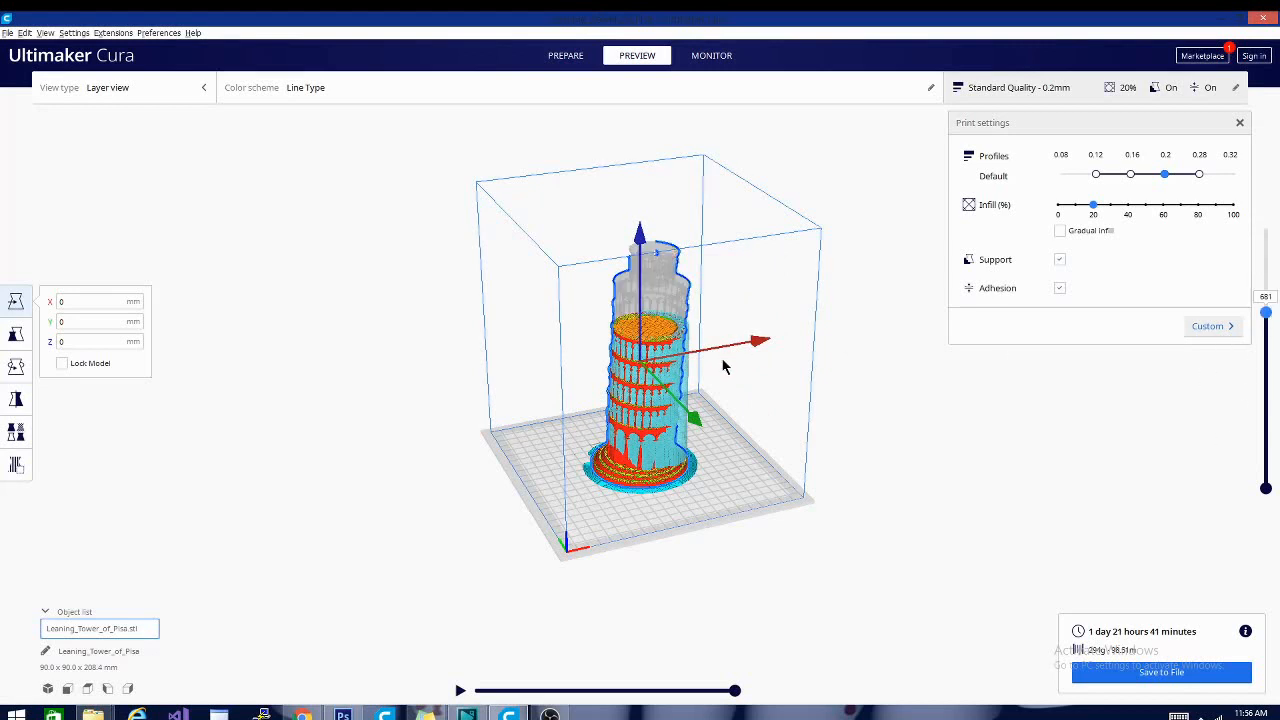
{"action": "right_click_drag", "start_coordinate": [734, 403], "coordinate": [682, 355]}
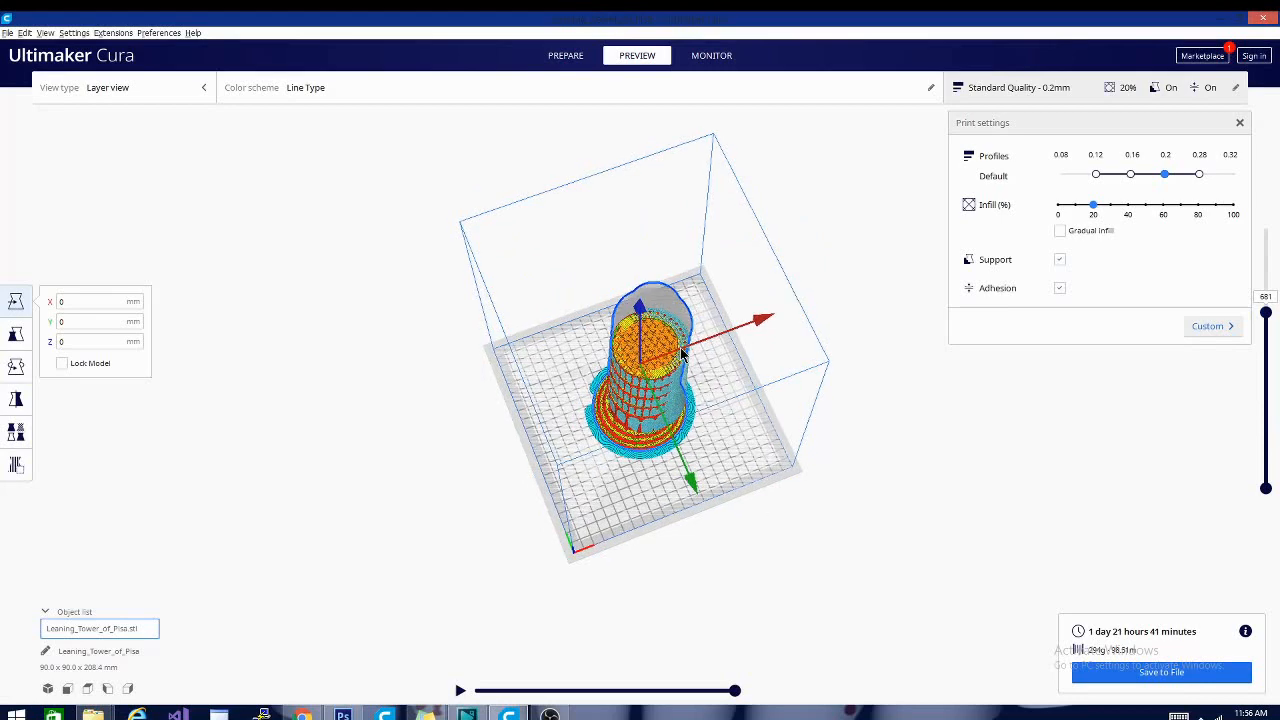
{"action": "scroll", "coordinate": [682, 355], "scroll_direction": "up", "scroll_amount": 3}
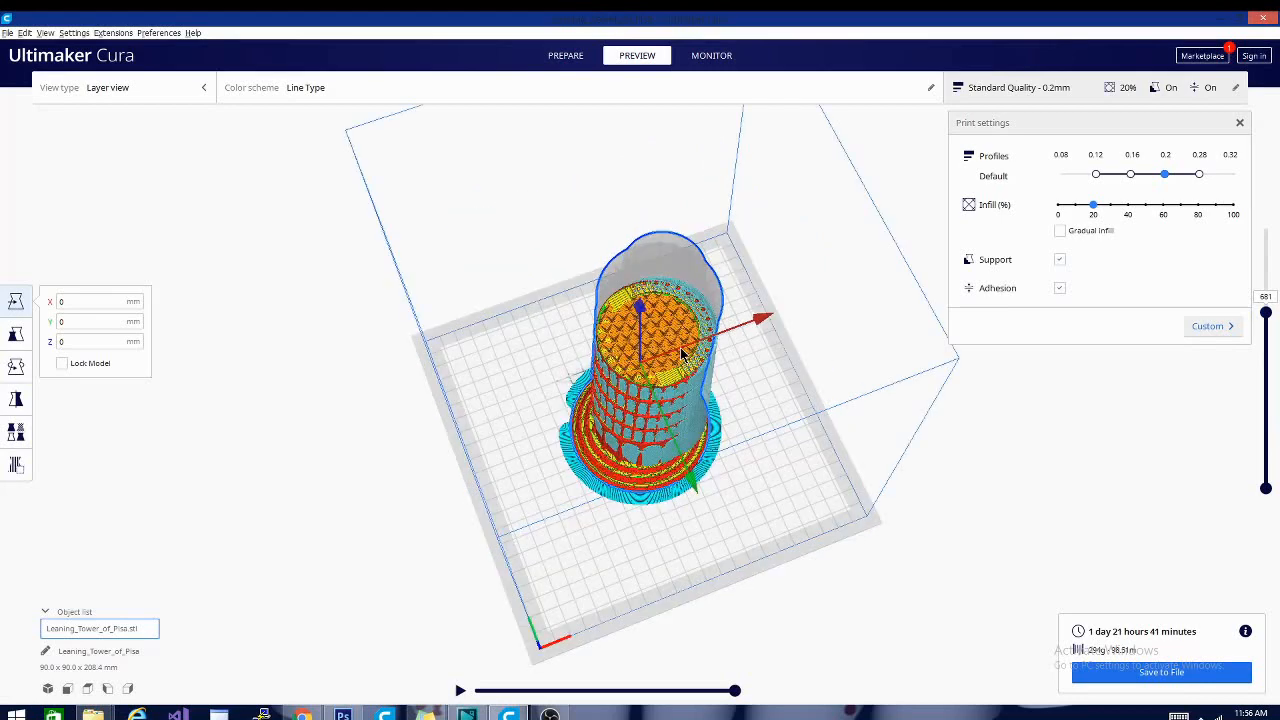
{"action": "scroll", "coordinate": [682, 355], "scroll_direction": "up", "scroll_amount": 3}
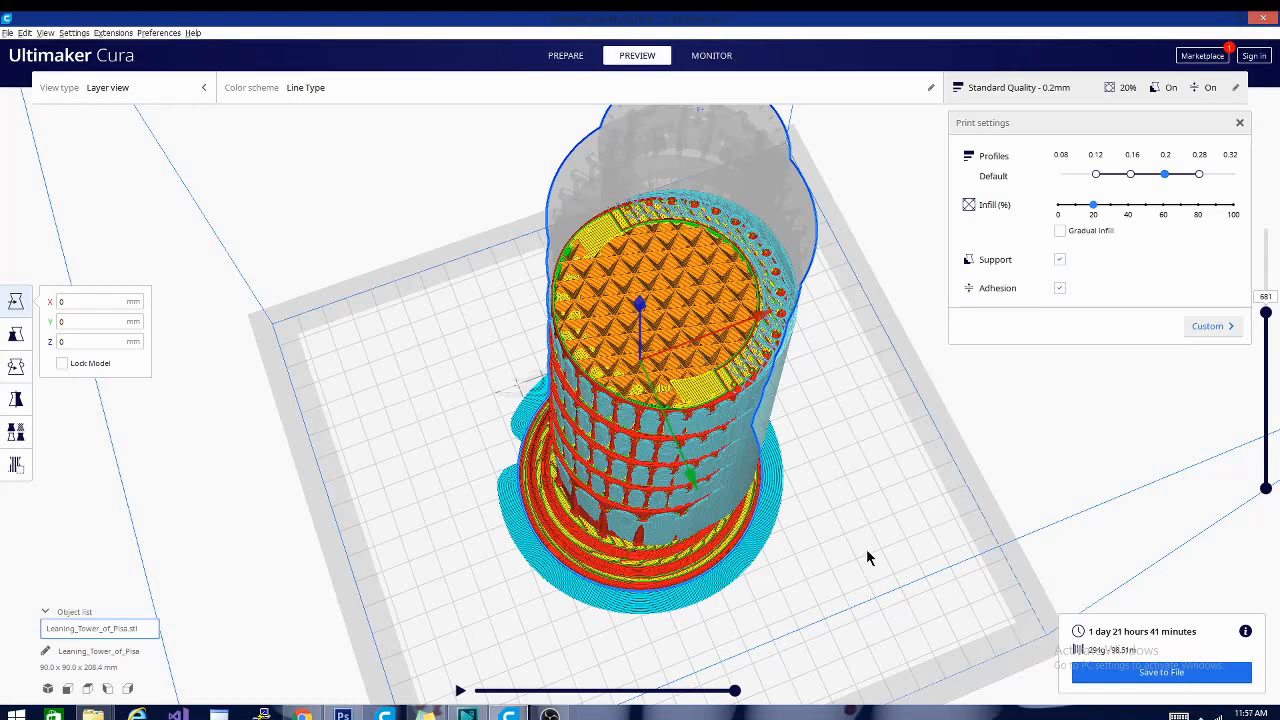
{"action": "scroll", "coordinate": [901, 438], "scroll_direction": "up", "scroll_amount": 2}
{"action": "scroll", "coordinate": [901, 438], "scroll_direction": "up", "scroll_amount": 6}
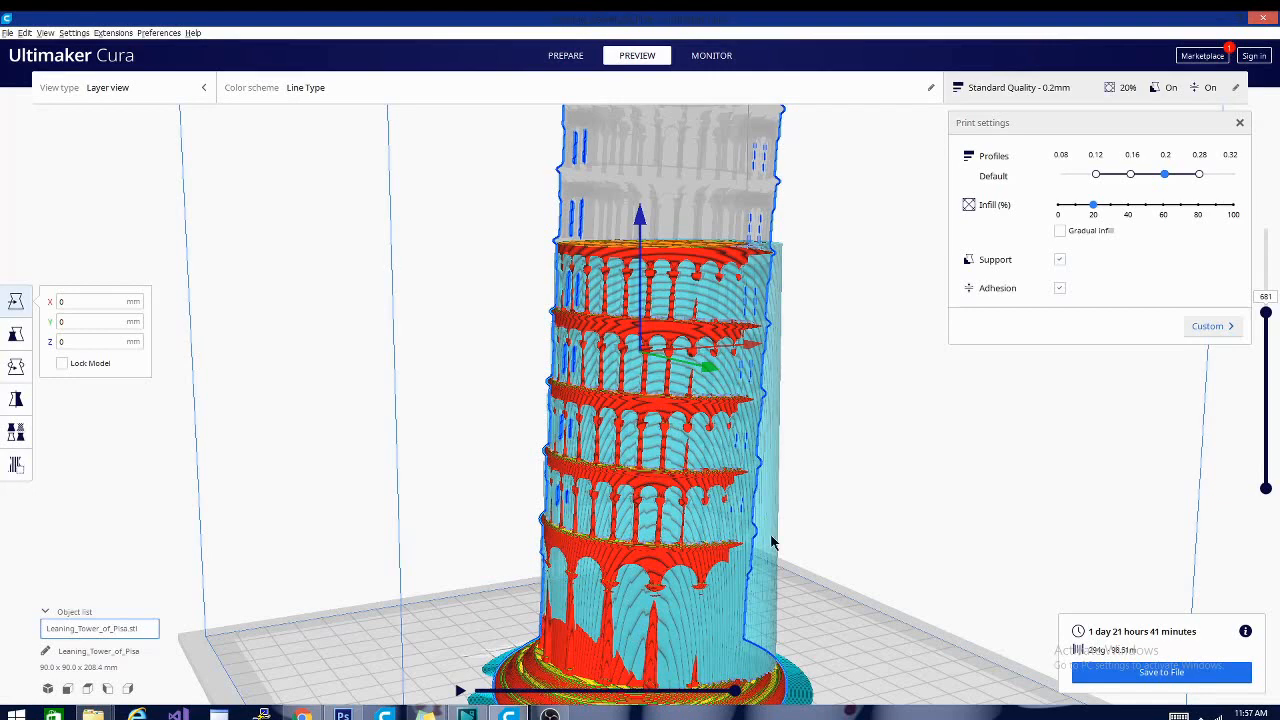
Reduce the layer preview to layer 1 and examine the first layer and its brim from above
{"action": "left_click", "coordinate": [1266, 312]}
{"action": "left_click_drag", "start_coordinate": [1266, 312], "coordinate": [1270, 502]}
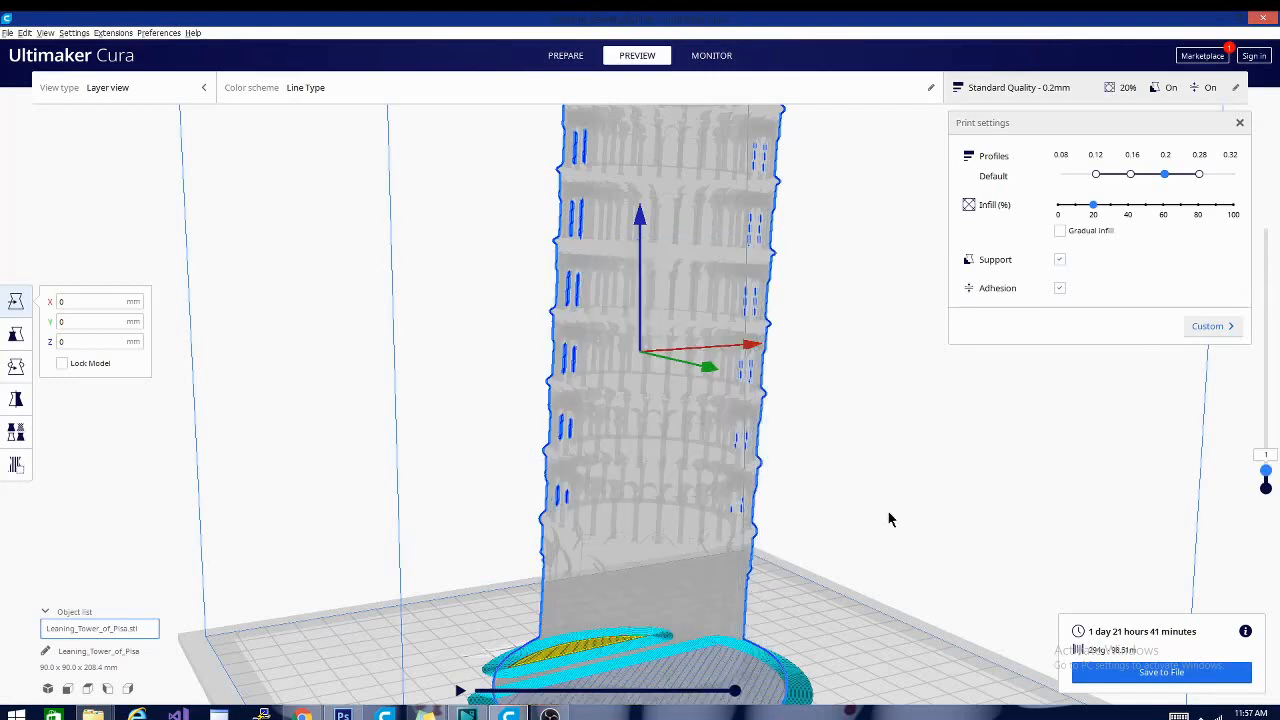
{"action": "right_click_drag", "start_coordinate": [886, 529], "coordinate": [888, 618]}
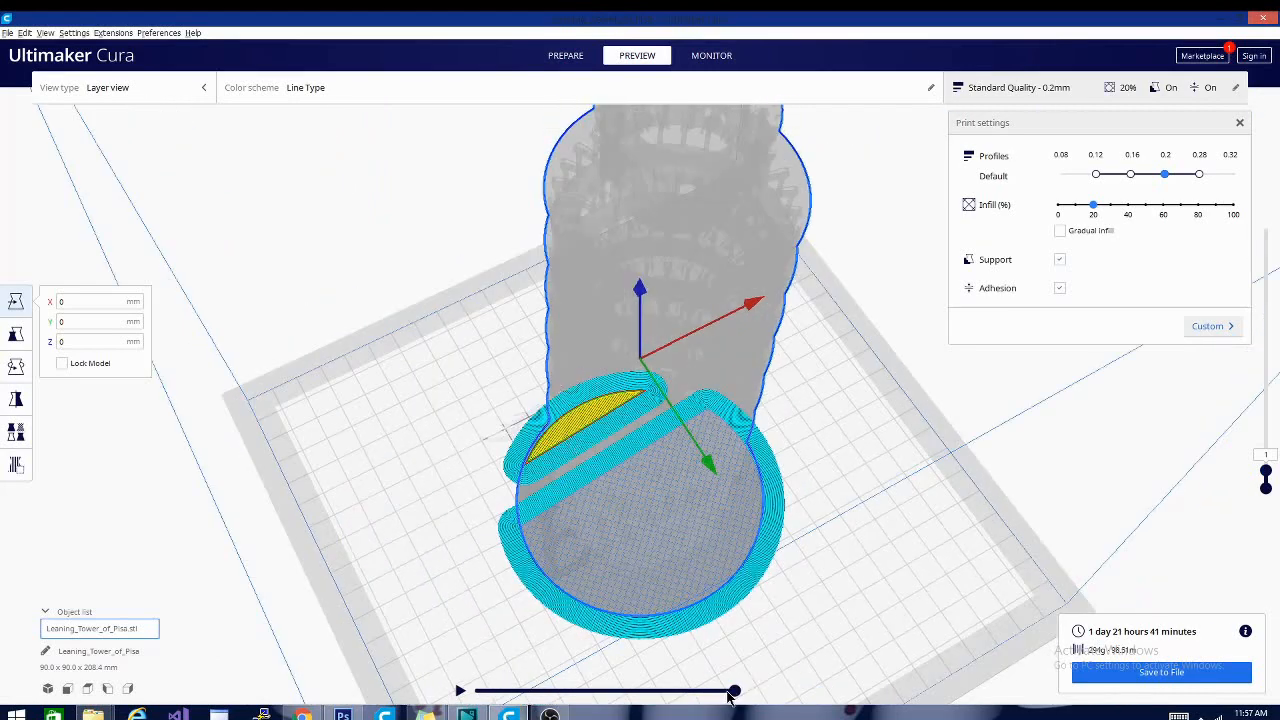
Play the first layer's toolpath simulation from its start, pause it, and advance it almost to the end
{"action": "left_click_drag", "start_coordinate": [735, 691], "coordinate": [453, 692]}
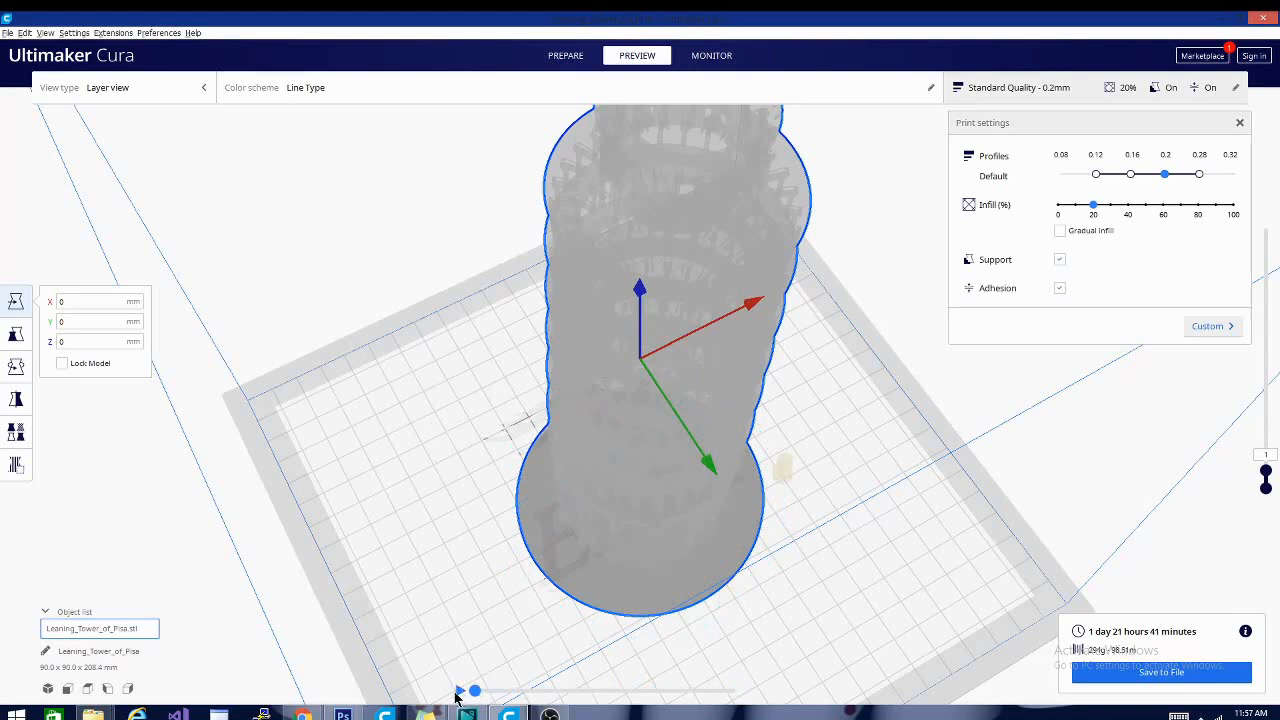
{"action": "left_click", "coordinate": [459, 691]}
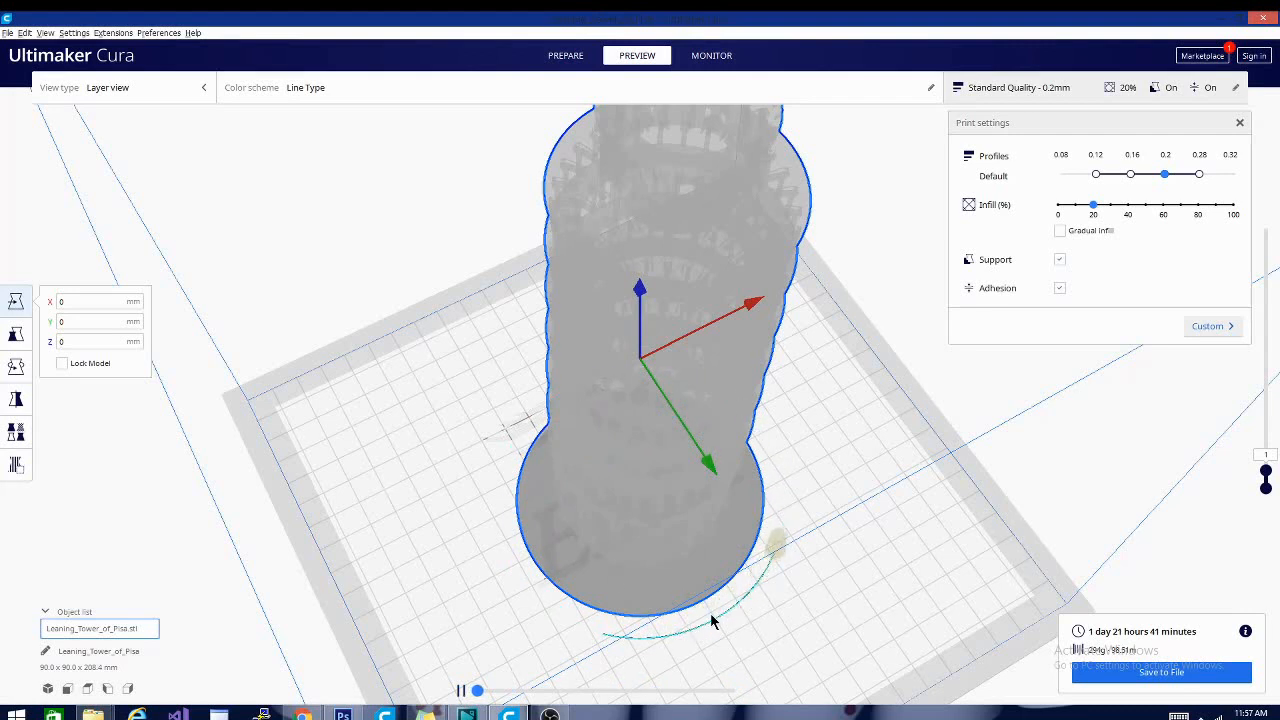
{"action": "left_click", "coordinate": [486, 692]}
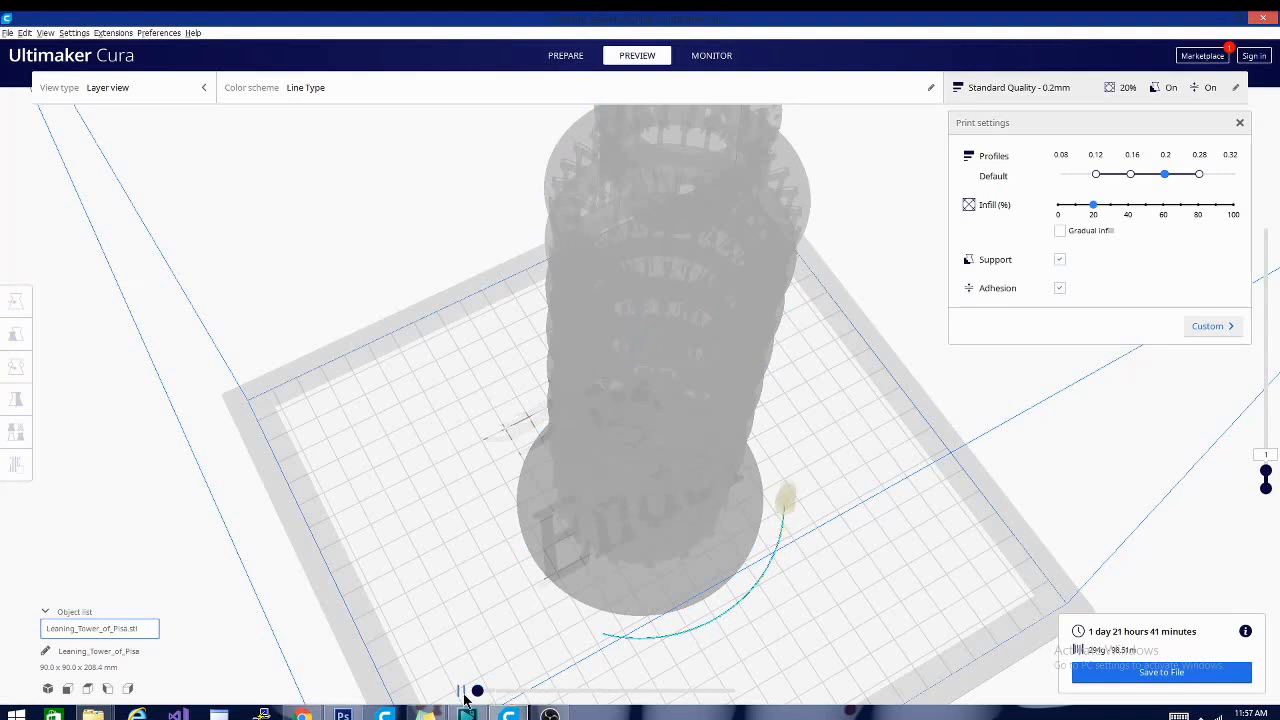
{"action": "left_click", "coordinate": [461, 690]}
{"action": "mouse_move", "coordinate": [478, 690]}
{"action": "left_mouse_down"}
{"action": "mouse_move", "coordinate": [638, 688]}
{"action": "mouse_move", "coordinate": [731, 632]}
{"action": "left_mouse_up"}
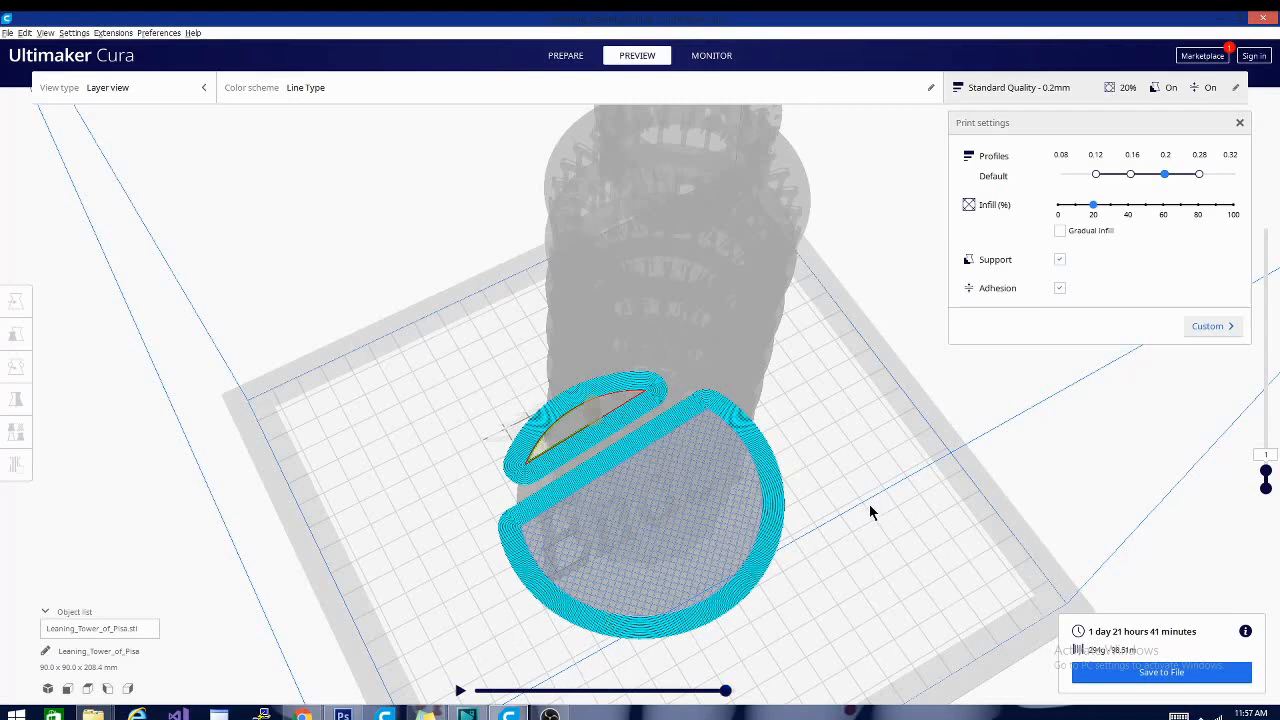
Raise the layer preview to layer 967 and examine the support structures on the tower's leaning side
{"action": "right_click_drag", "start_coordinate": [871, 505], "coordinate": [820, 475]}
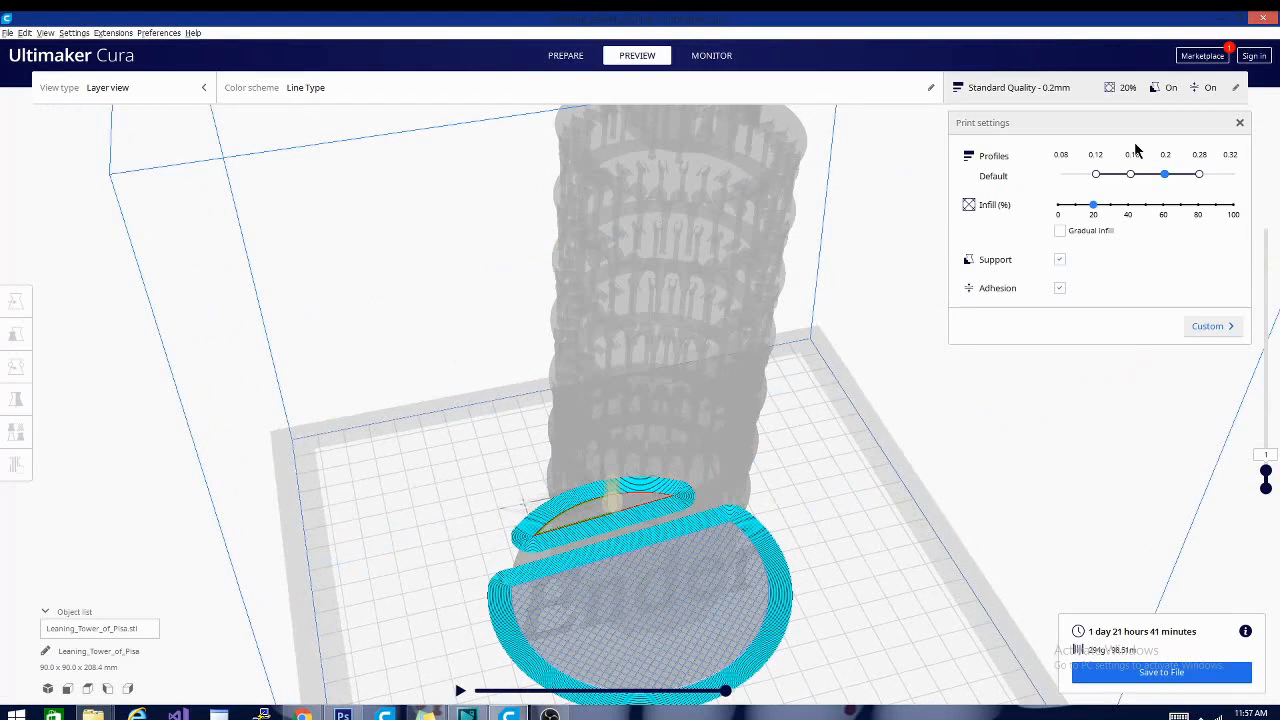
{"action": "left_click", "coordinate": [1165, 174]}
{"action": "right_click_drag", "start_coordinate": [889, 537], "coordinate": [760, 534]}
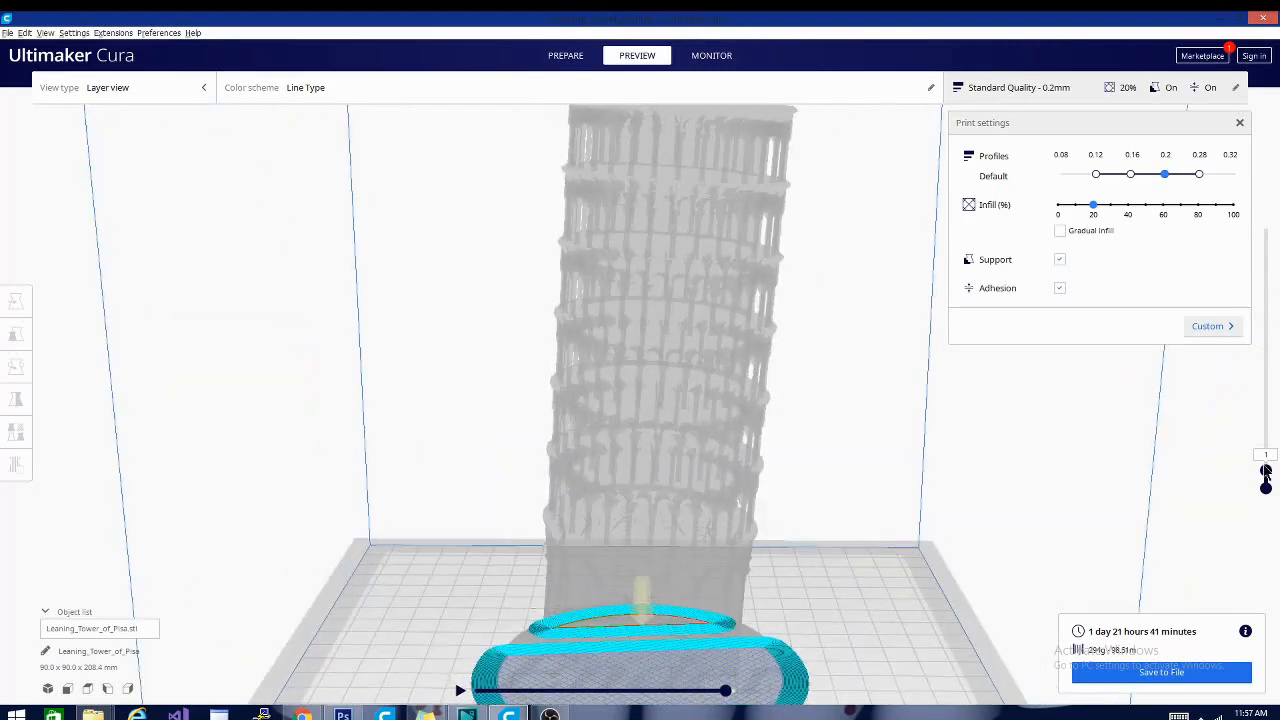
{"action": "left_click_drag", "start_coordinate": [1266, 471], "coordinate": [1266, 327]}
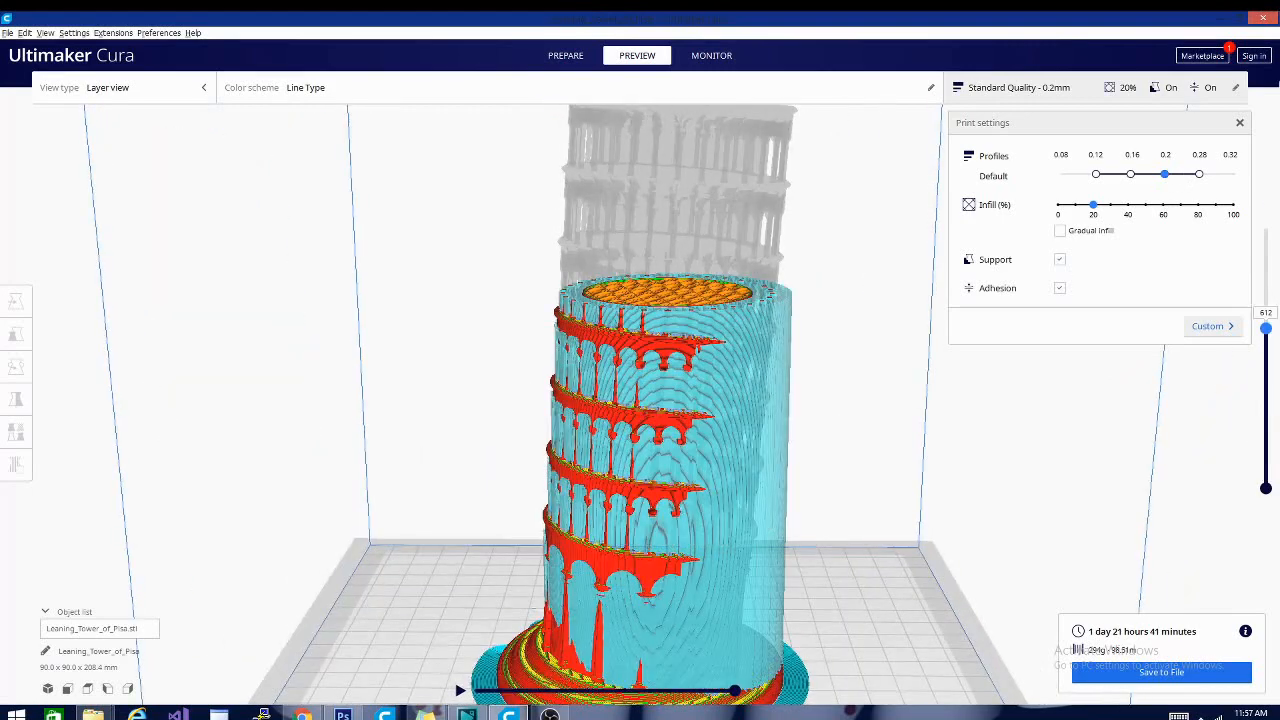
{"action": "left_click_drag", "start_coordinate": [1272, 216], "coordinate": [1266, 245]}
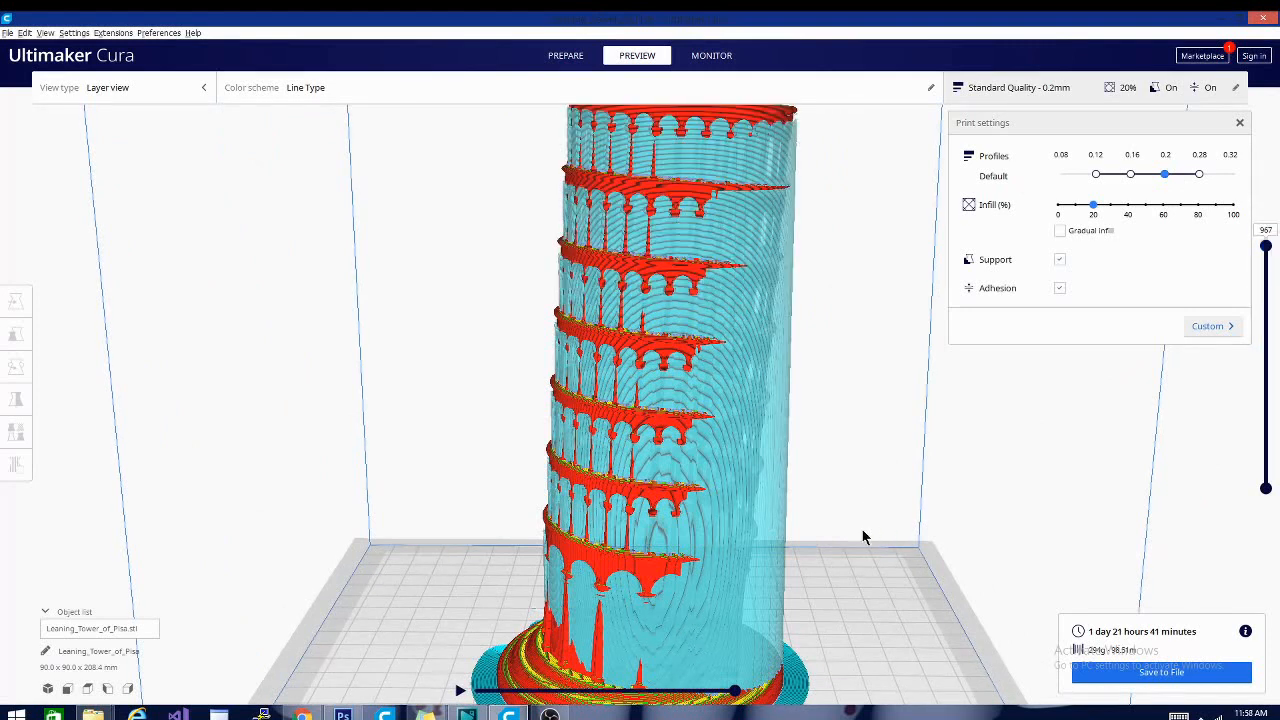
{"action": "right_click_drag", "start_coordinate": [943, 540], "coordinate": [946, 540]}
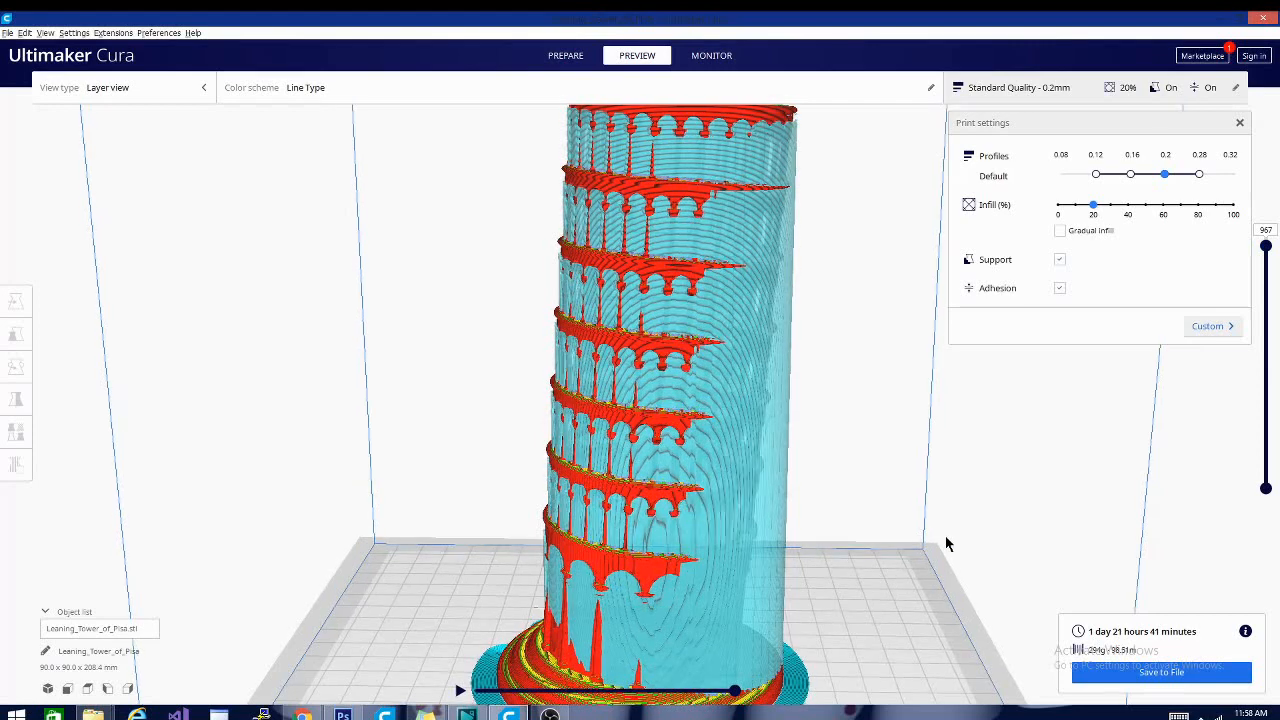
{"action": "right_click_drag", "start_coordinate": [834, 627], "coordinate": [815, 661]}
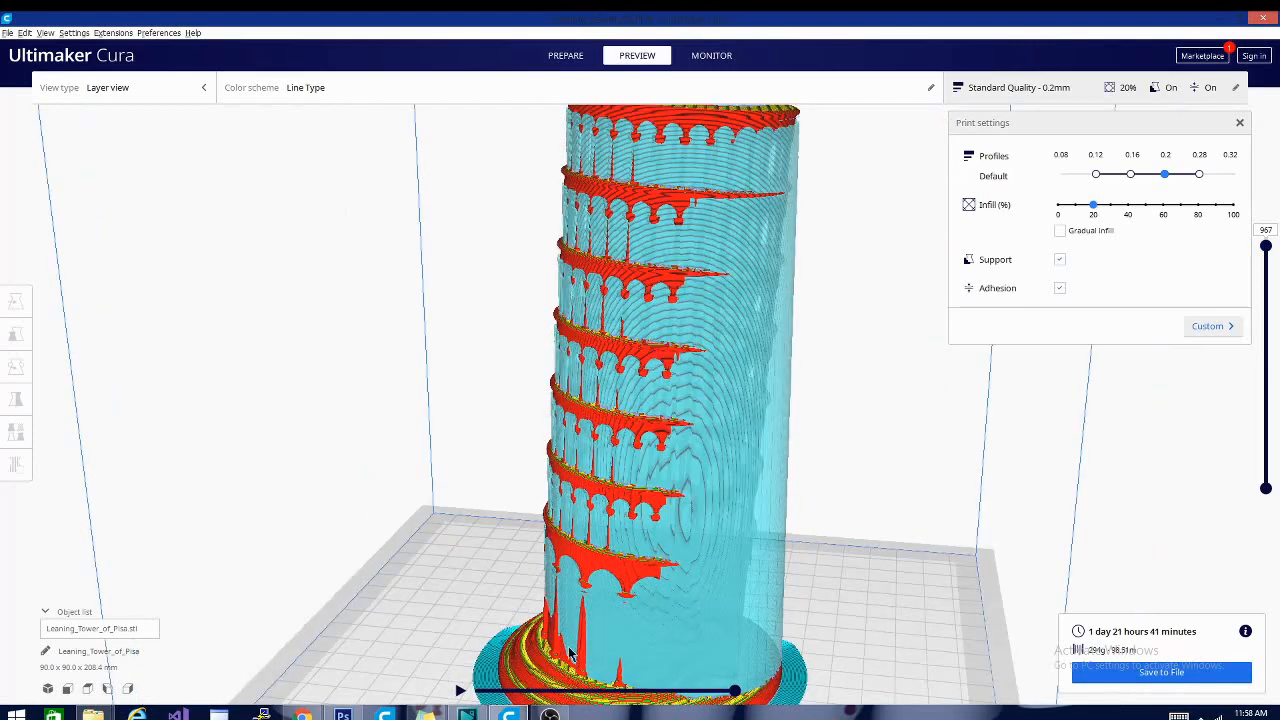
{"action": "right_click_drag", "start_coordinate": [570, 652], "coordinate": [448, 624]}
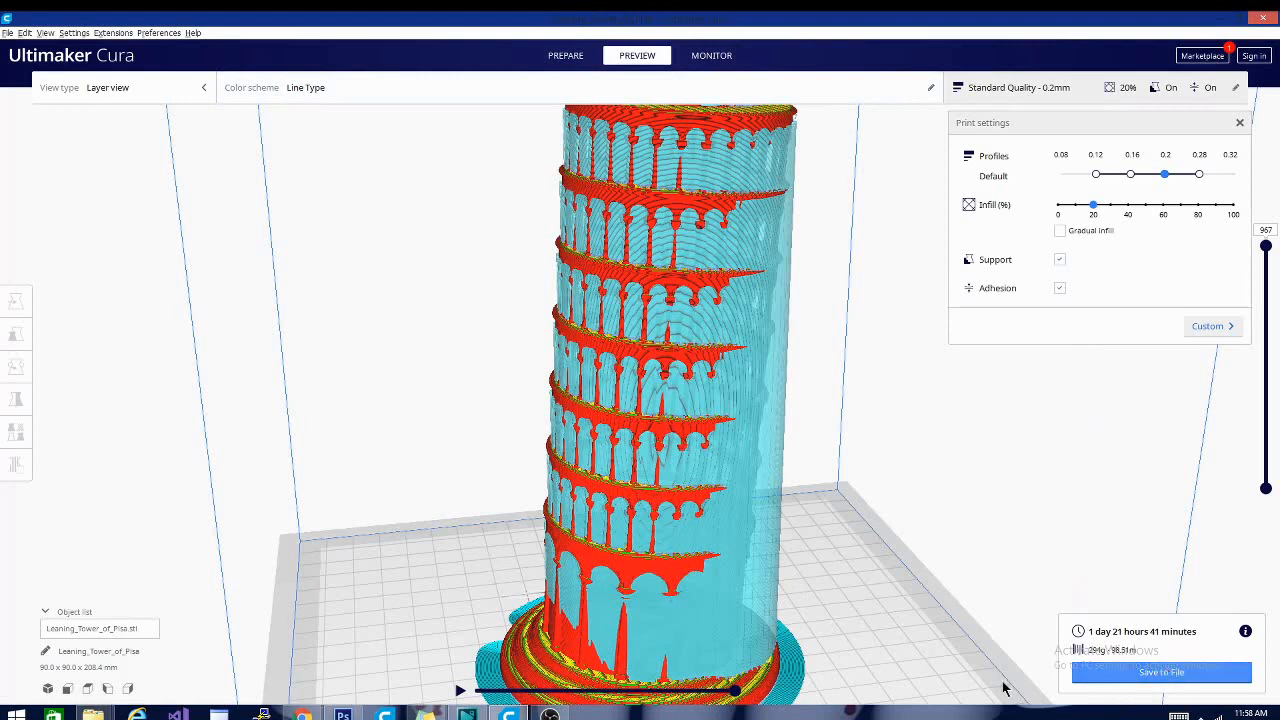
Save the sliced tower as the G-code file Leaning_Tower_of_Pisa in the Ender 3v2 Mods folder
{"action": "left_click", "coordinate": [1168, 676]}
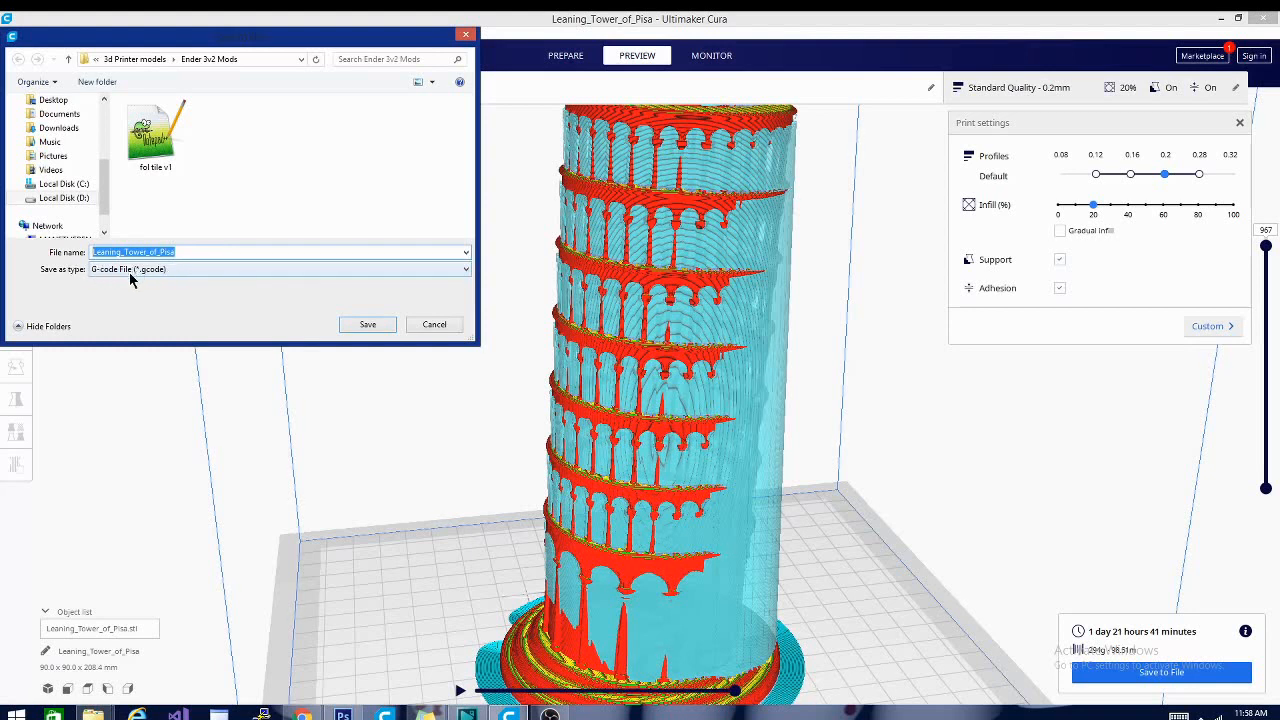
{"action": "left_click", "coordinate": [368, 324]}
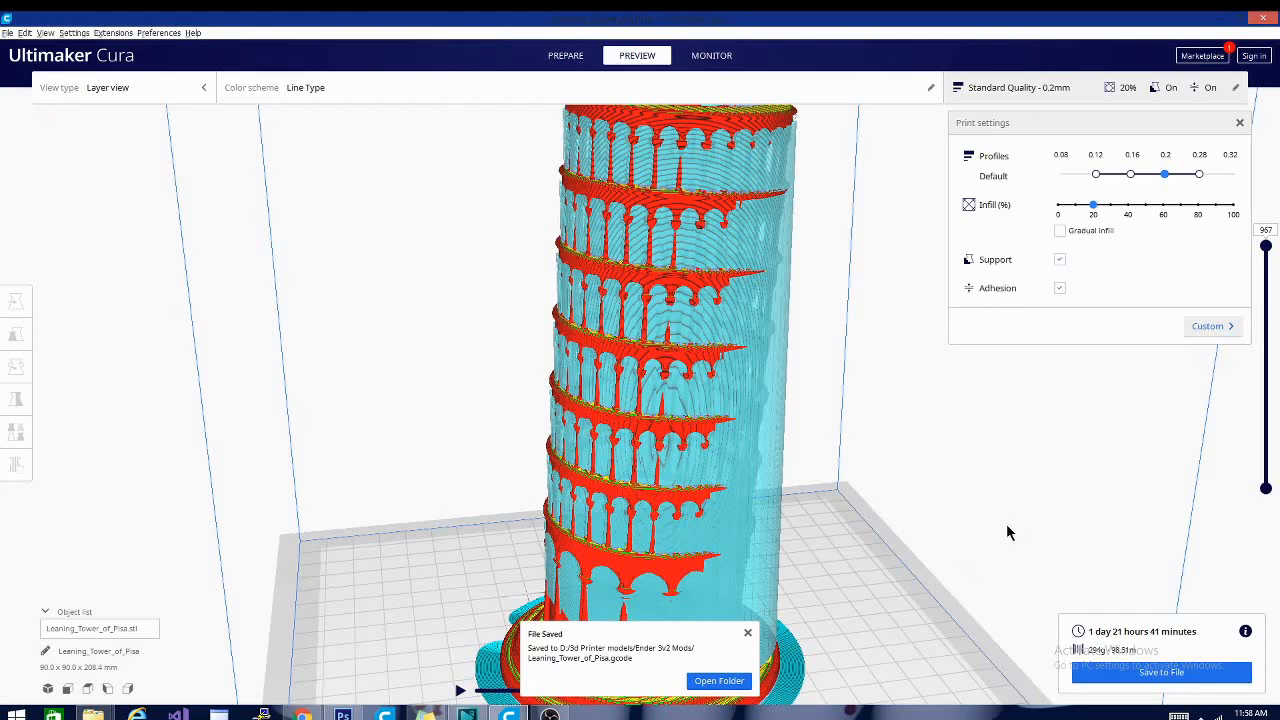
{"action": "right_click_drag", "start_coordinate": [1006, 525], "coordinate": [980, 523]}
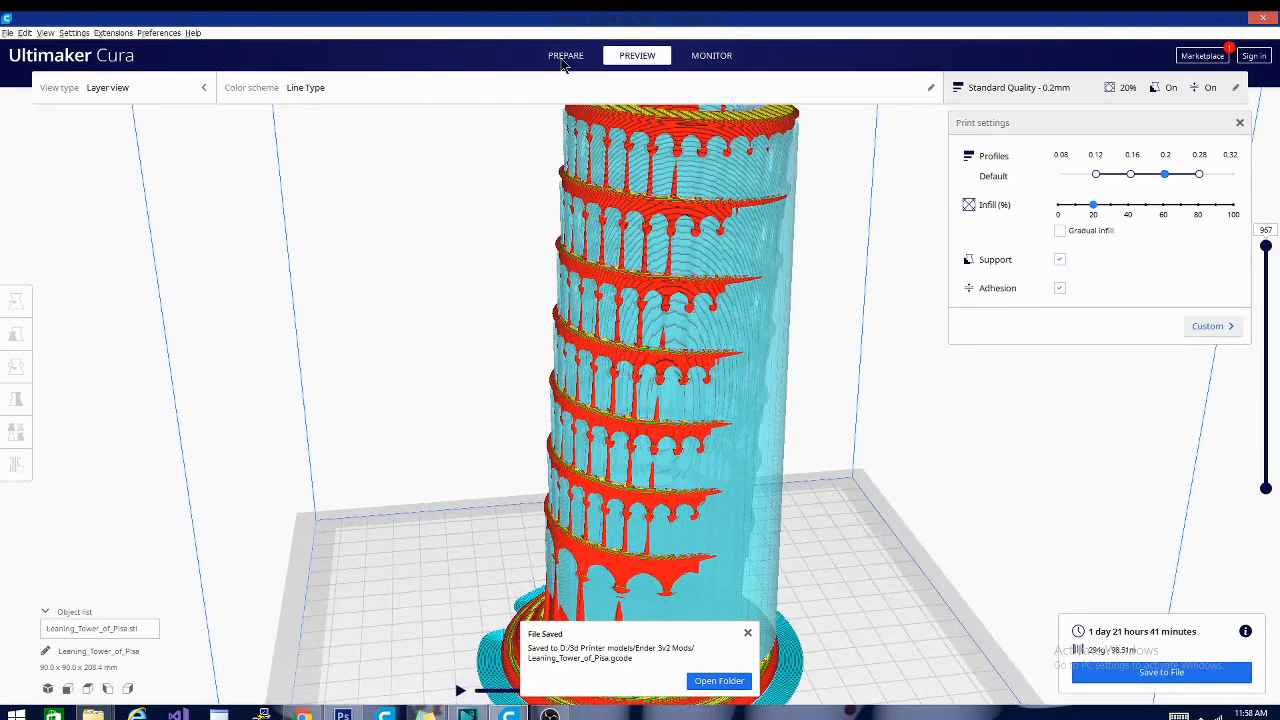
Return to the Prepare stage and switch the print settings from recommended to the full custom list
{"action": "left_click", "coordinate": [565, 57]}
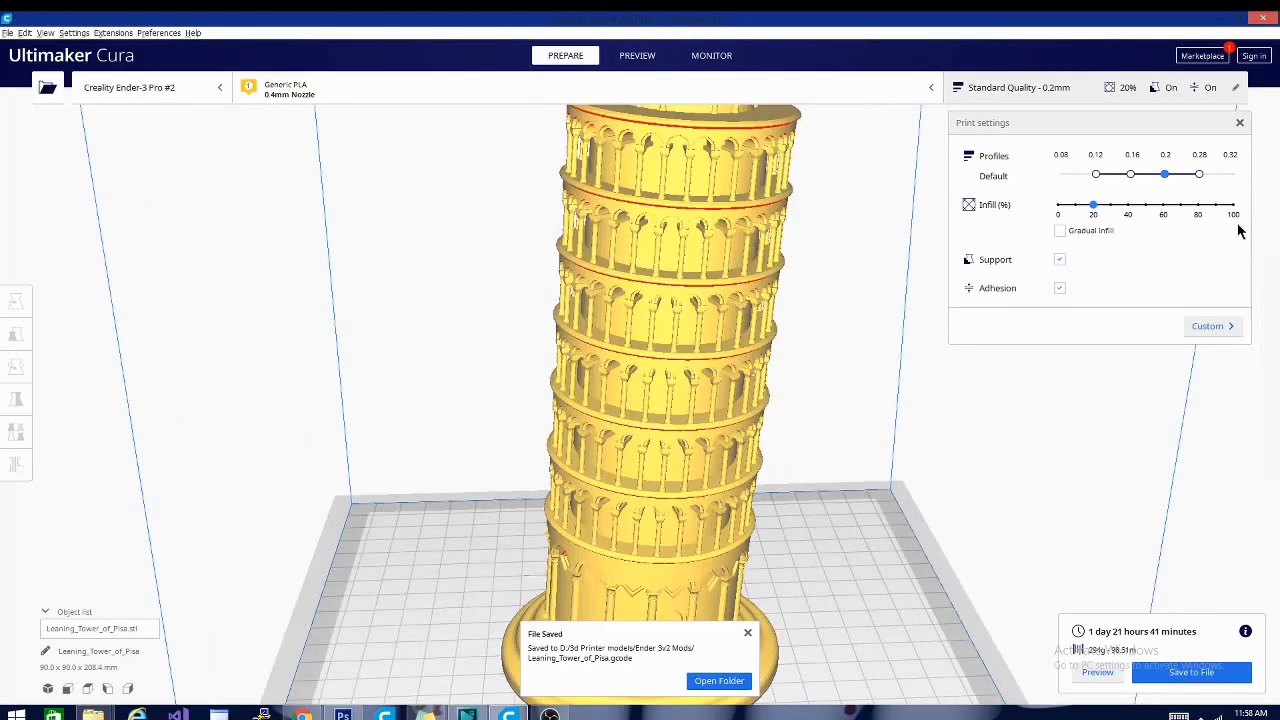
{"action": "left_click", "coordinate": [1210, 326]}
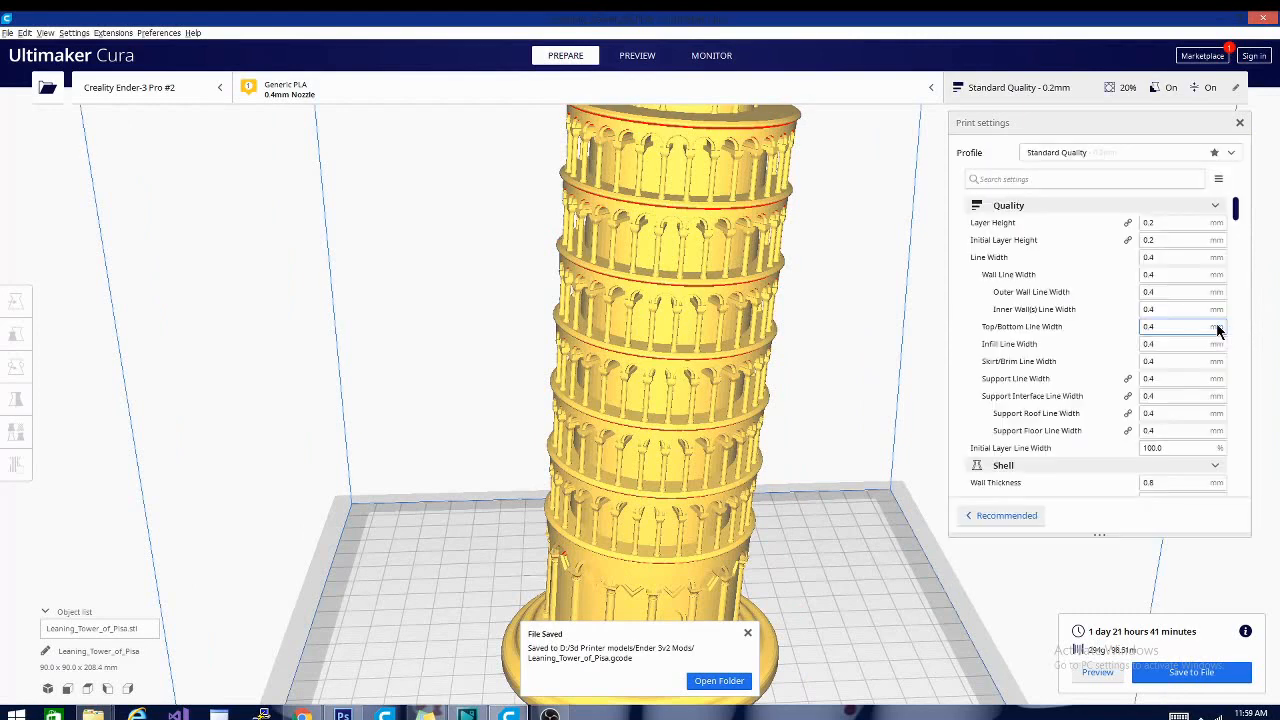
{"action": "left_click_drag", "start_coordinate": [1235, 215], "coordinate": [1267, 200]}
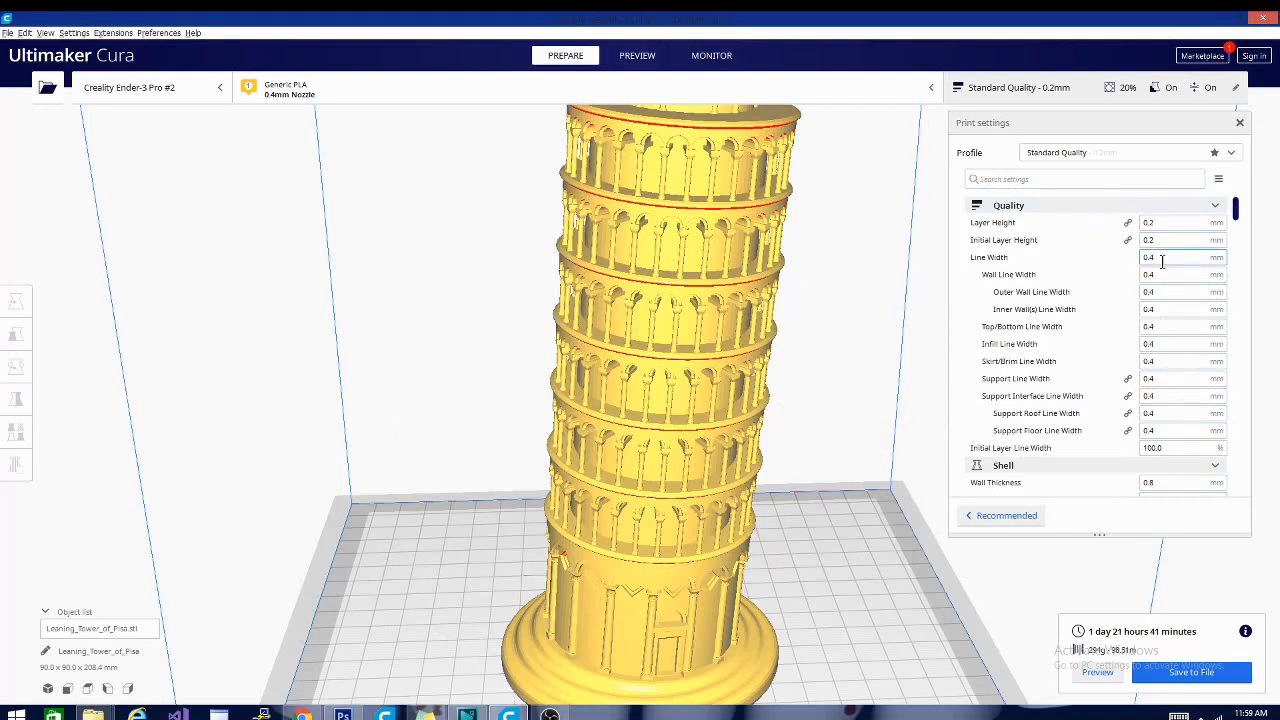
Look through the Quality and Shell sections of the custom print settings and return to the recommended settings
{"action": "mouse_move", "coordinate": [1050, 229]}
{"action": "left_click_drag", "start_coordinate": [1236, 210], "coordinate": [1236, 247]}
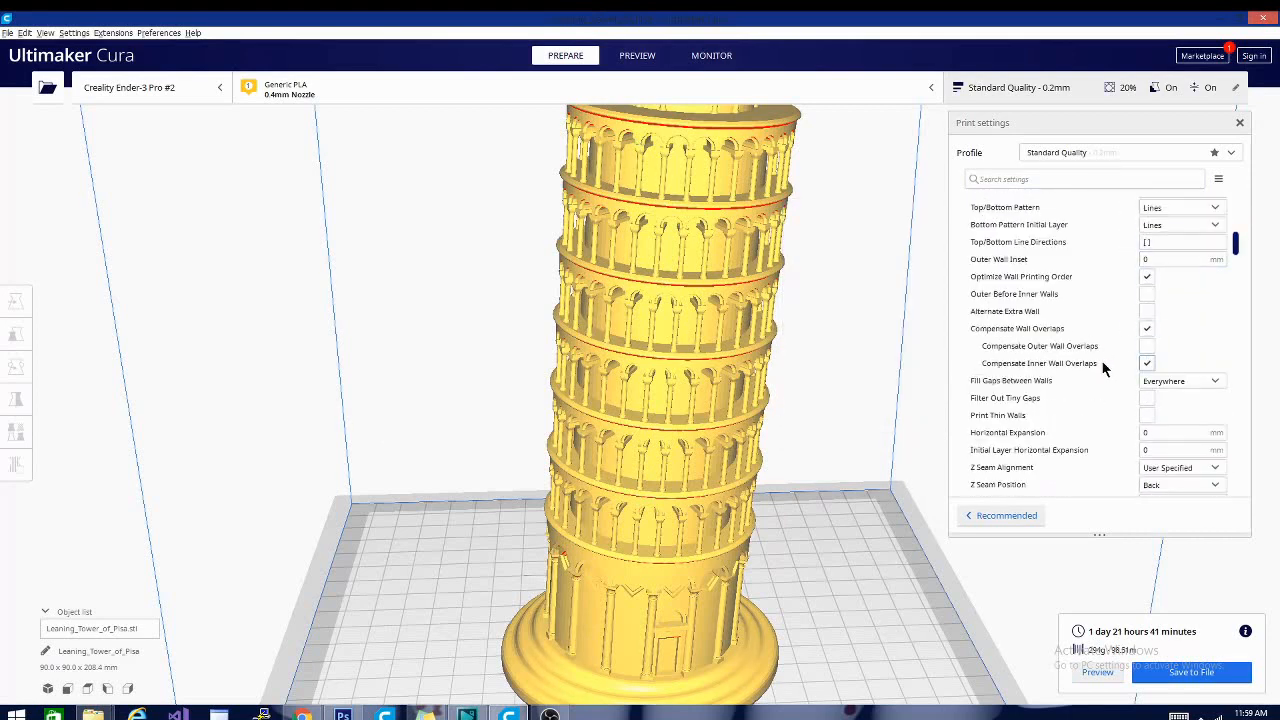
{"action": "left_click_drag", "start_coordinate": [1235, 243], "coordinate": [1237, 194]}
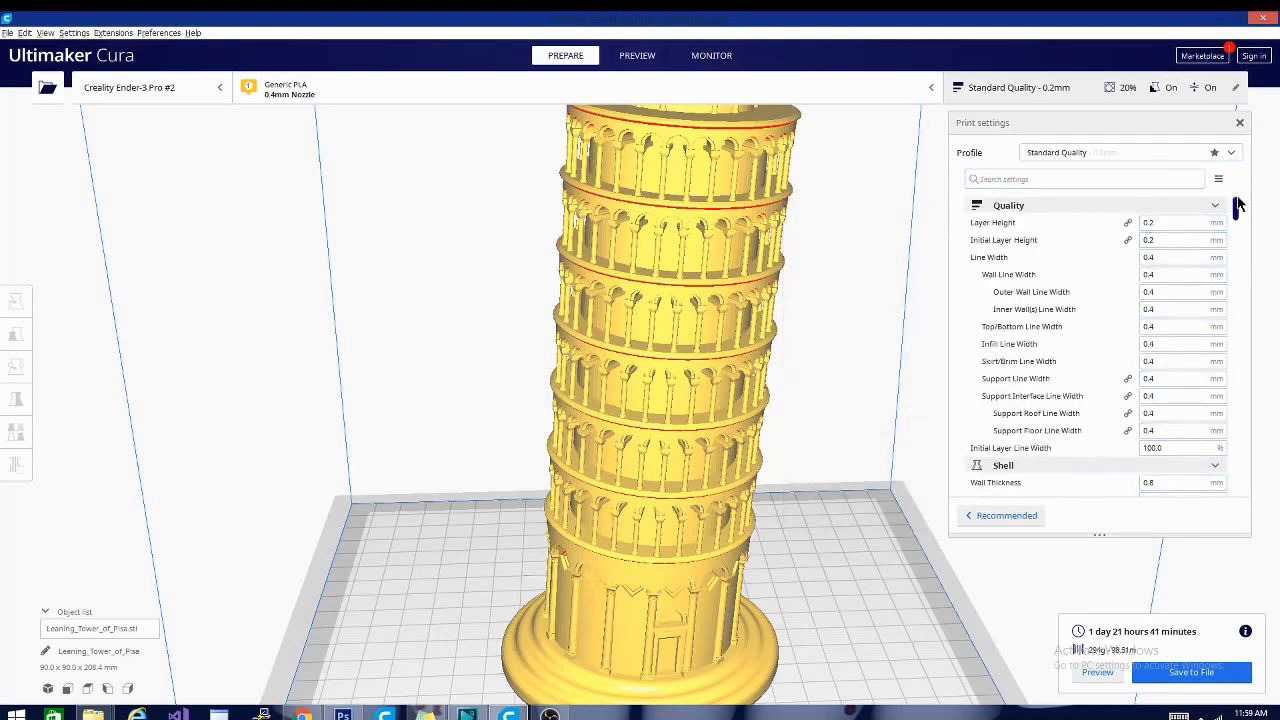
{"action": "left_click_drag", "start_coordinate": [1238, 205], "coordinate": [1236, 247]}
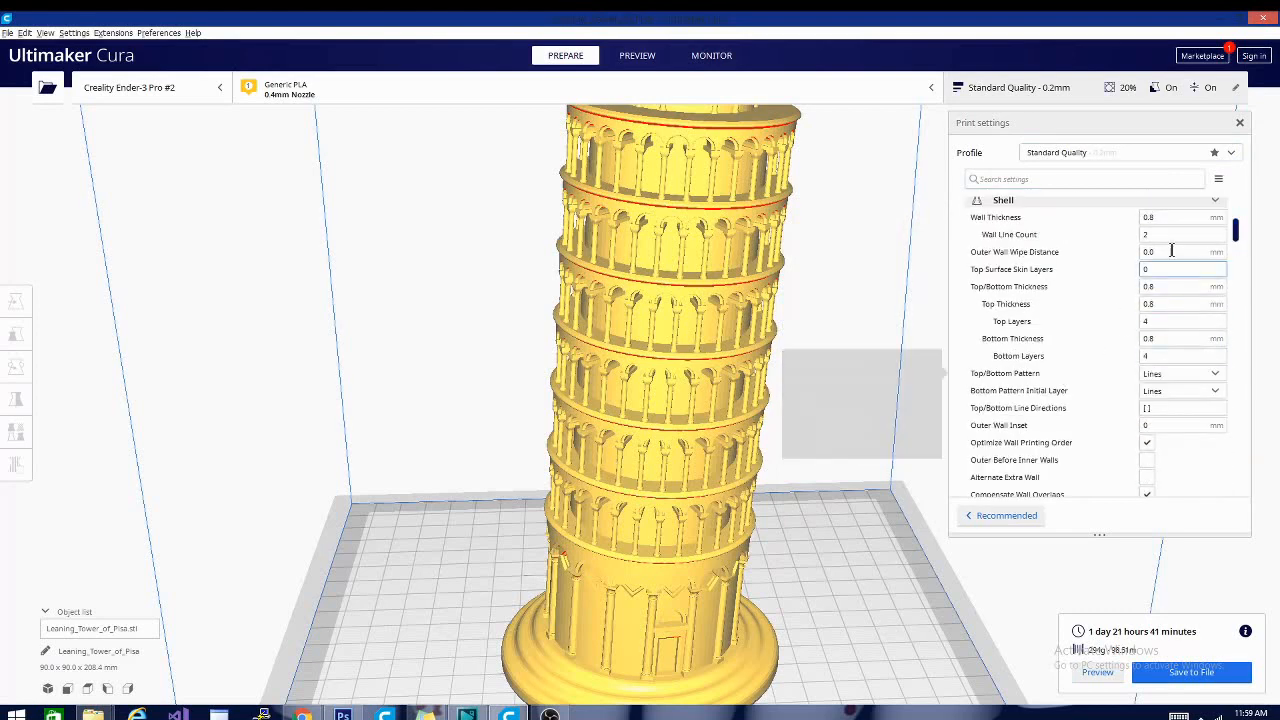
{"action": "left_click_drag", "start_coordinate": [1236, 216], "coordinate": [1241, 189]}
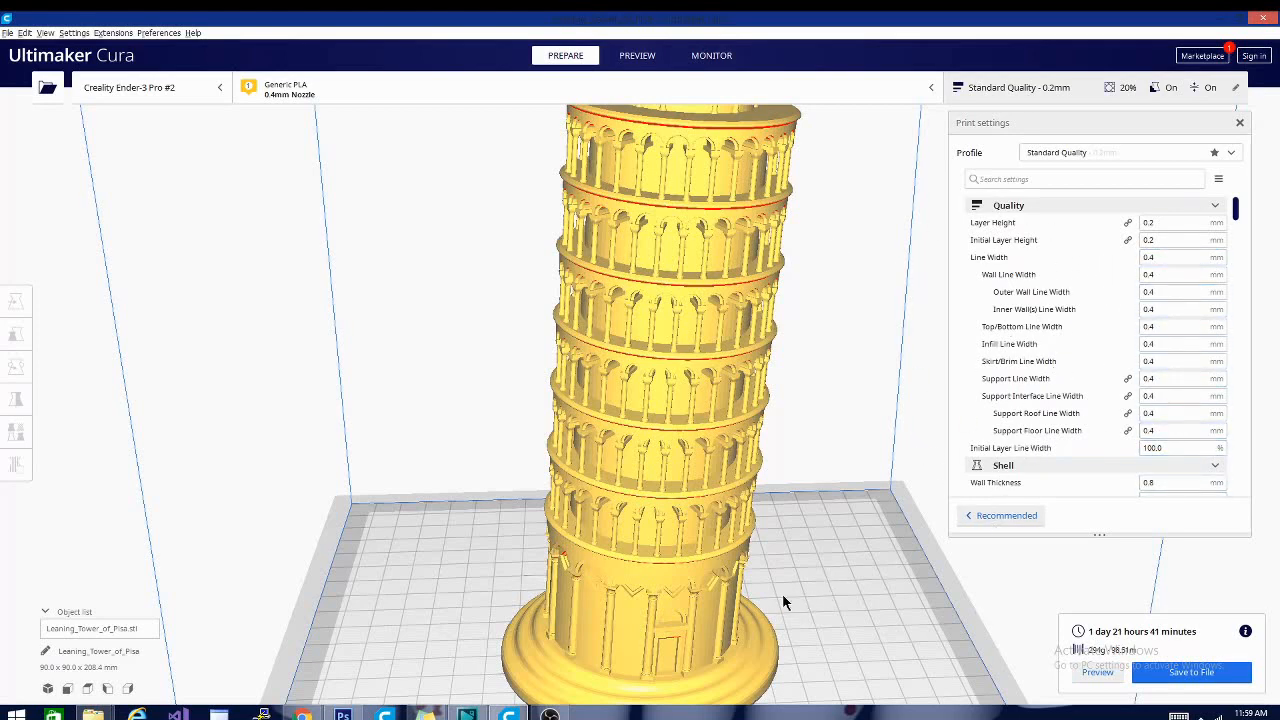
{"action": "mouse_move", "coordinate": [782, 593]}
{"action": "right_mouse_down"}
{"action": "mouse_move", "coordinate": [540, 620]}
{"action": "mouse_move", "coordinate": [516, 636]}
{"action": "mouse_move", "coordinate": [689, 634]}
{"action": "mouse_move", "coordinate": [820, 551]}
{"action": "mouse_move", "coordinate": [775, 517]}
{"action": "mouse_move", "coordinate": [777, 578]}
{"action": "mouse_move", "coordinate": [791, 590]}
{"action": "right_mouse_up"}
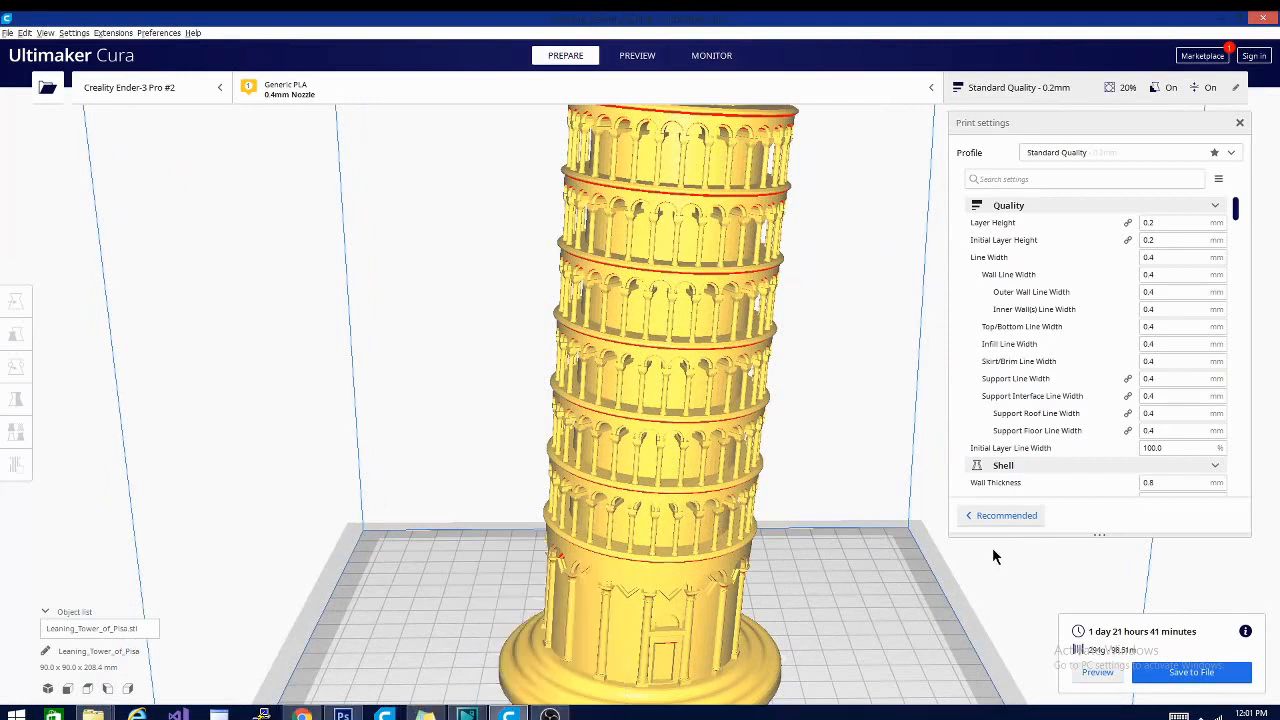
{"action": "left_click", "coordinate": [985, 516]}
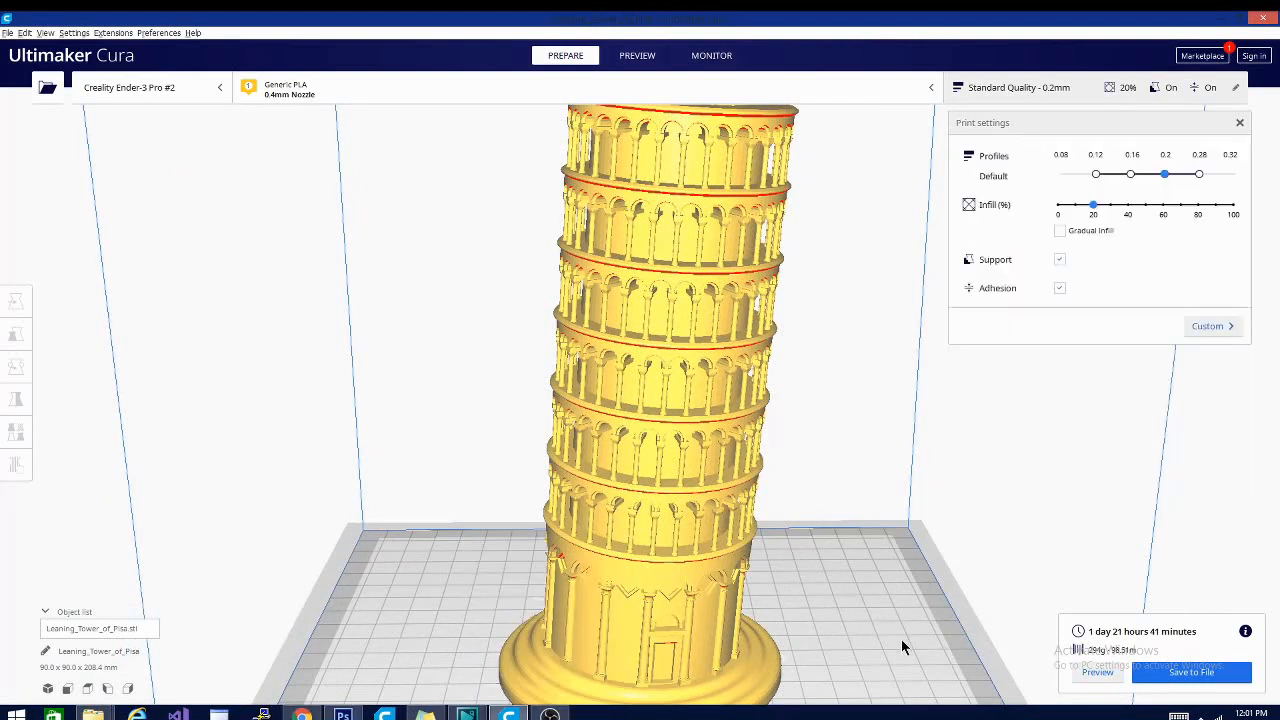
Rotate the tower about its X axis in two turns until it leans steeply over the build plate
{"action": "right_click_drag", "start_coordinate": [902, 641], "coordinate": [1037, 669]}
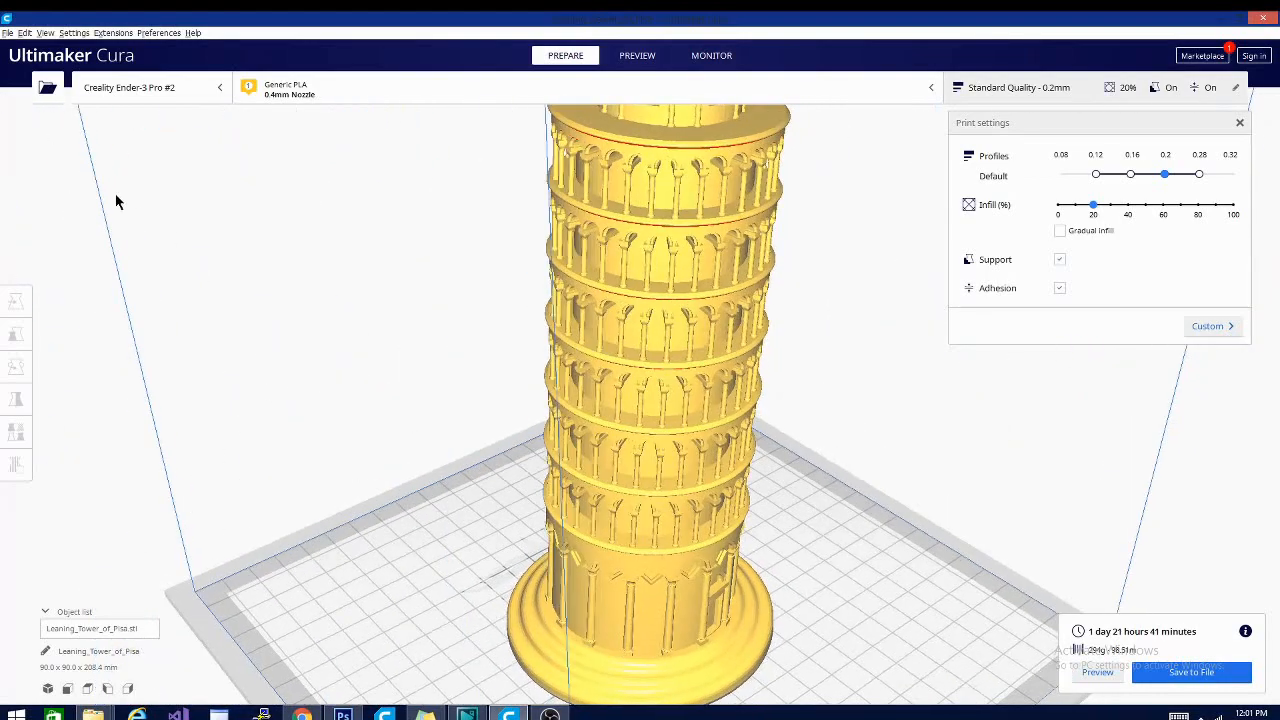
{"action": "left_click", "coordinate": [705, 397]}
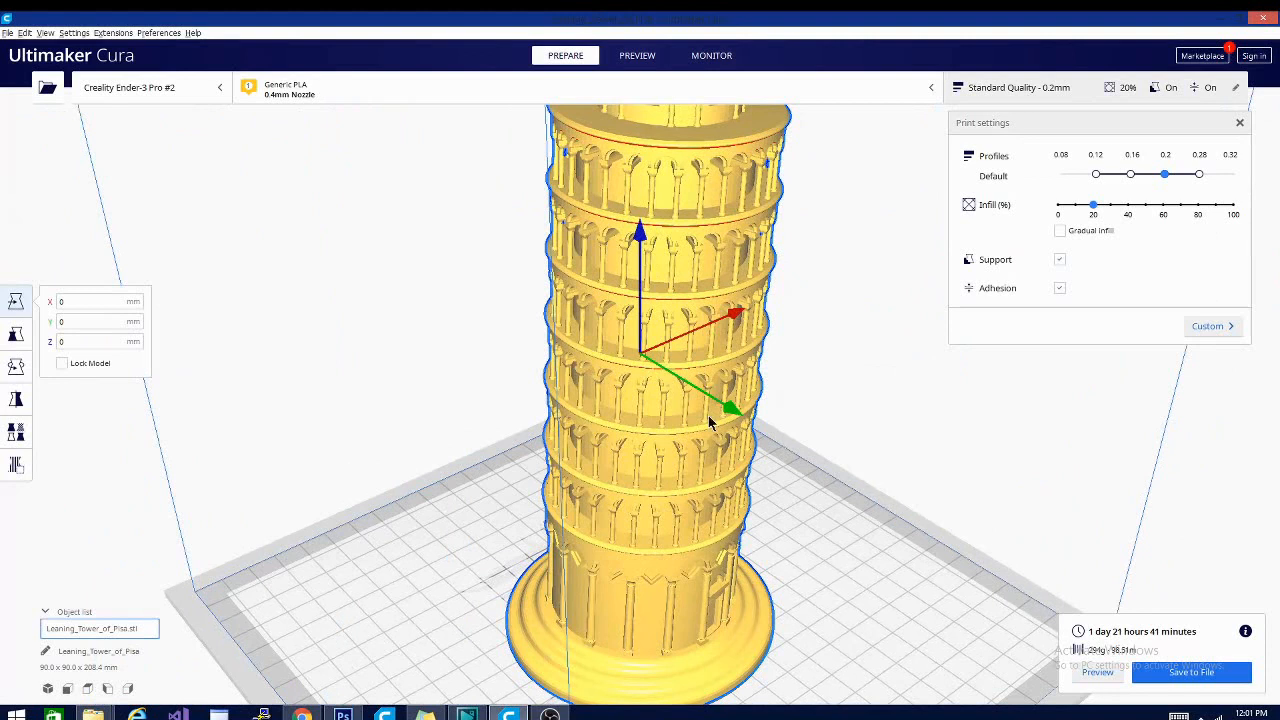
{"action": "left_click", "coordinate": [15, 368]}
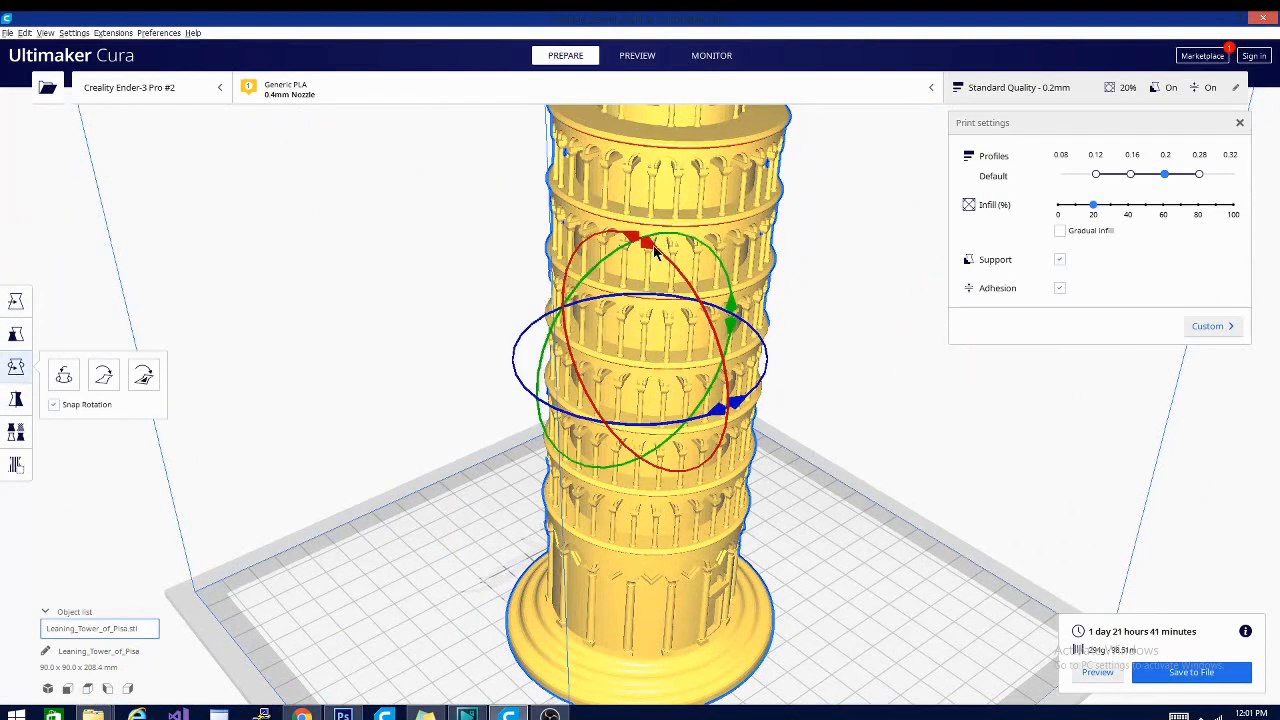
{"action": "left_click_drag", "start_coordinate": [698, 300], "coordinate": [733, 408]}
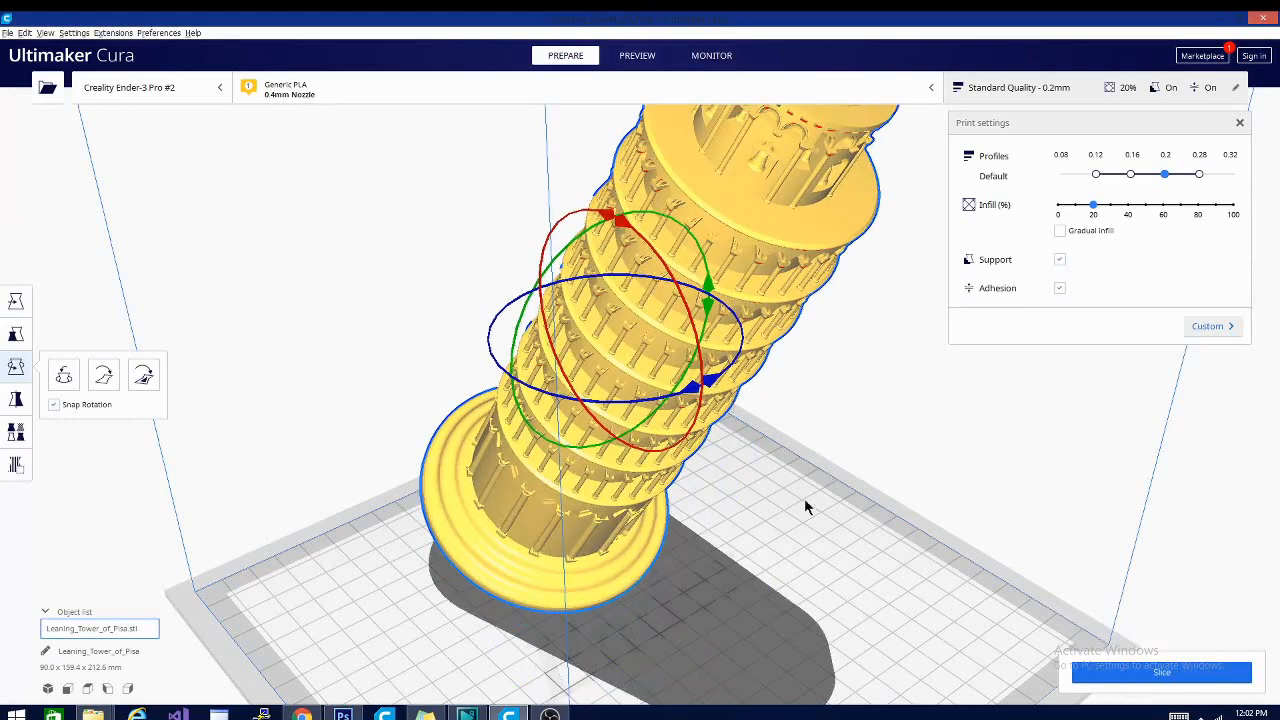
{"action": "right_click_drag", "start_coordinate": [804, 498], "coordinate": [950, 510]}
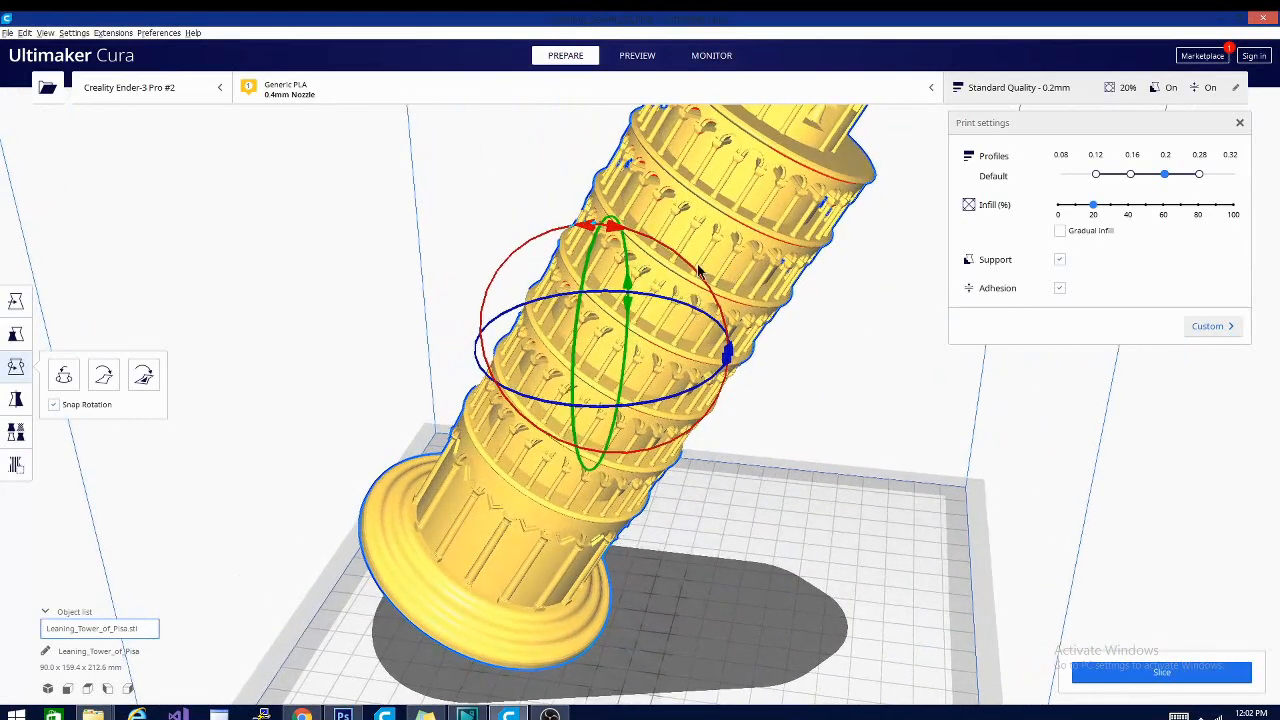
{"action": "left_click_drag", "start_coordinate": [696, 264], "coordinate": [793, 368]}
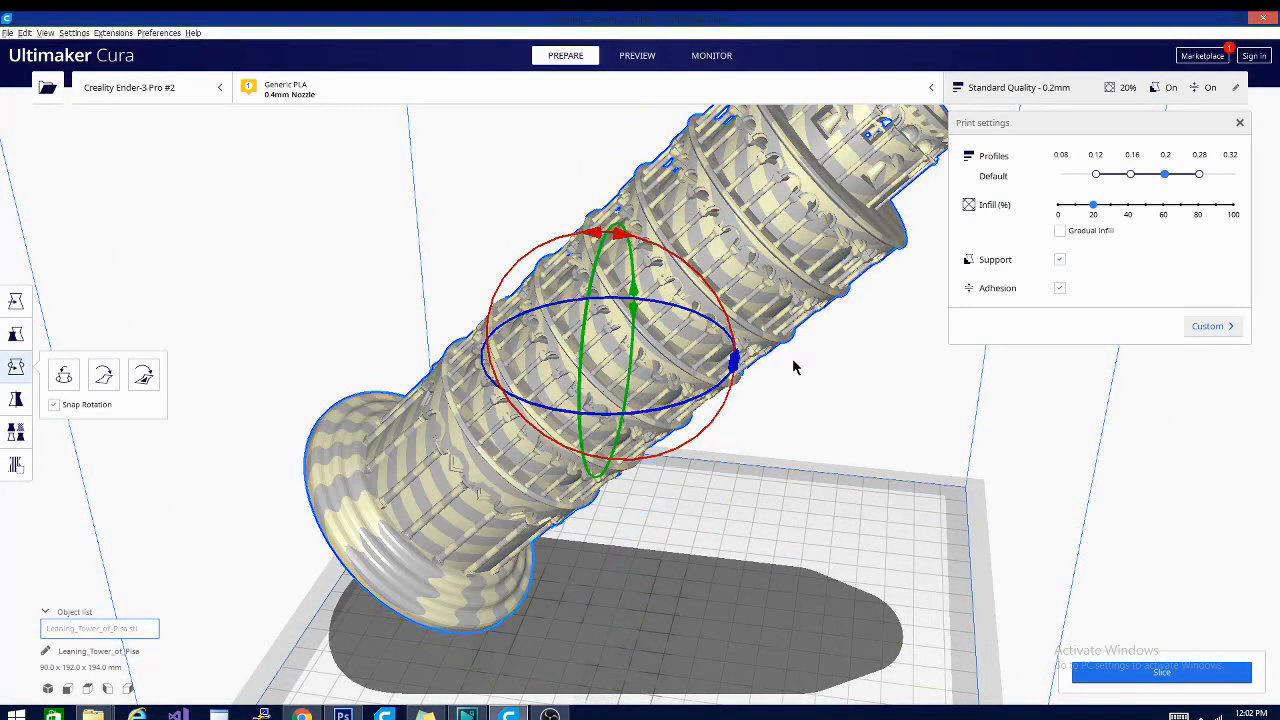
{"action": "right_click_drag", "start_coordinate": [845, 428], "coordinate": [330, 440]}
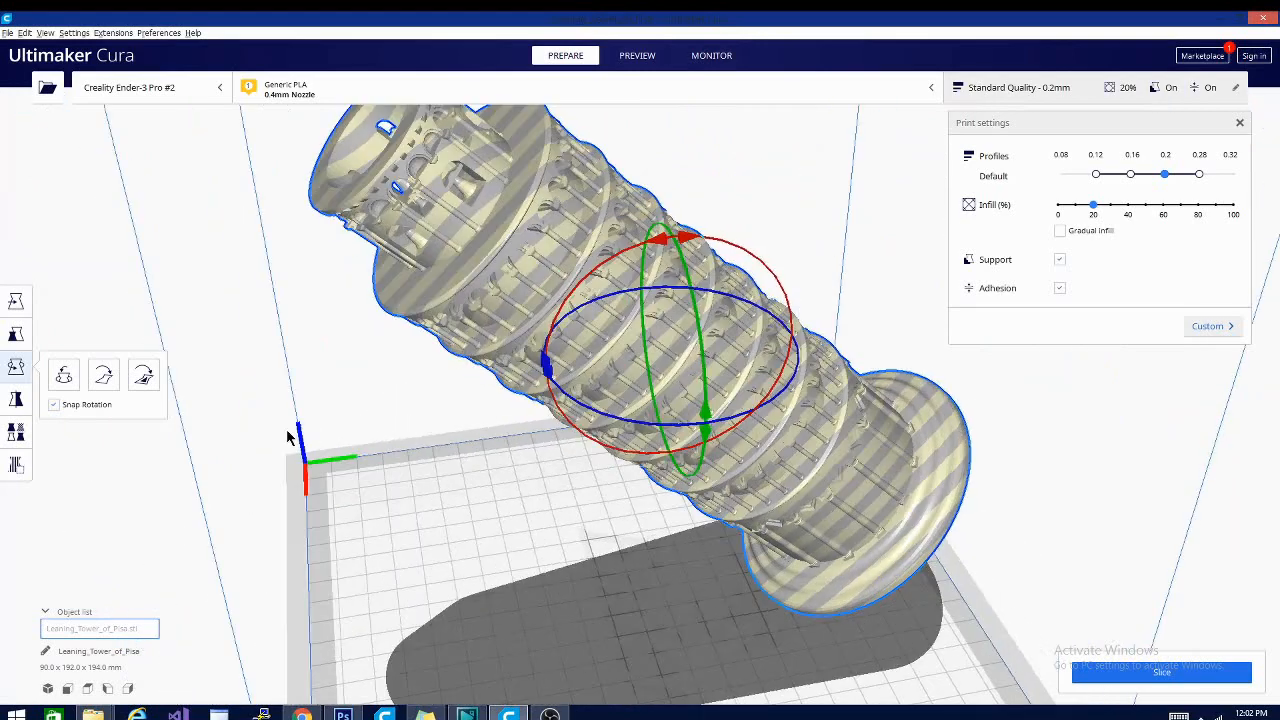
Scale the tilted tower uniformly to 30% and deselect it
{"action": "left_click", "coordinate": [16, 335]}
{"action": "left_click", "coordinate": [172, 334]}
{"action": "left_click_drag", "start_coordinate": [172, 334], "coordinate": [80, 317]}
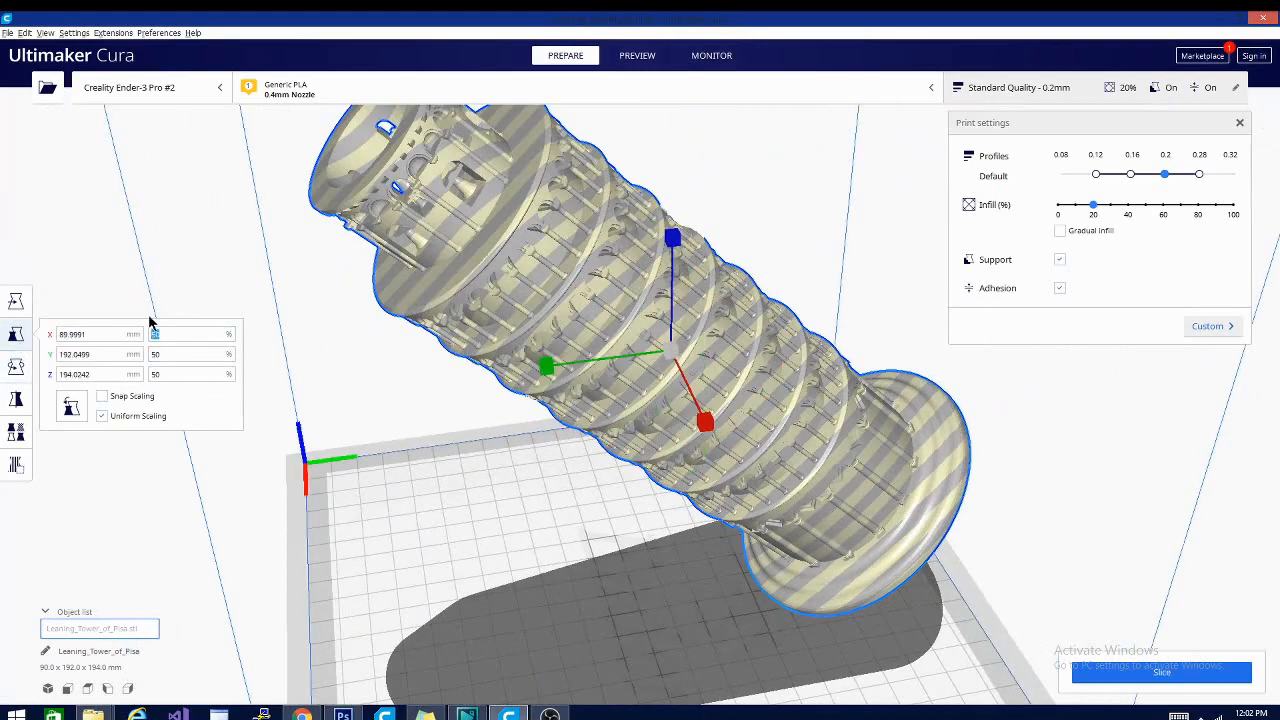
{"action": "type", "text": "30"}
{"action": "key", "text": "Return"}
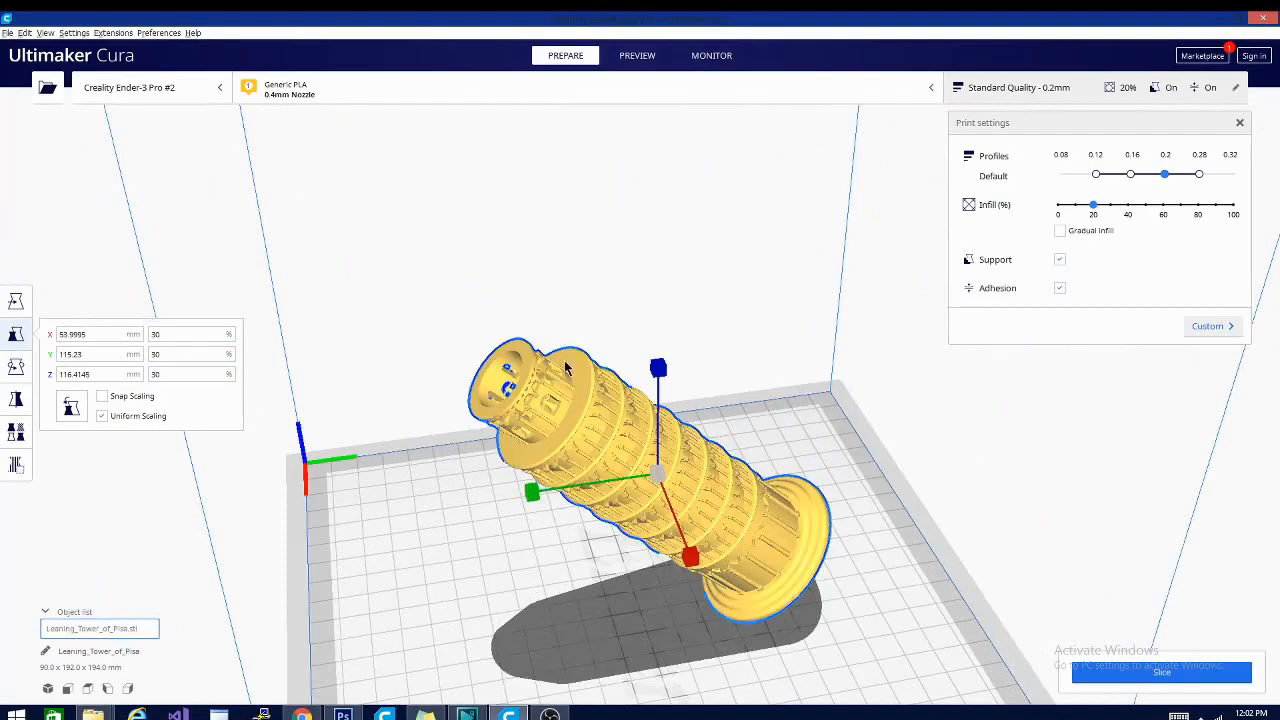
{"action": "right_click_drag", "start_coordinate": [497, 584], "coordinate": [1046, 495]}
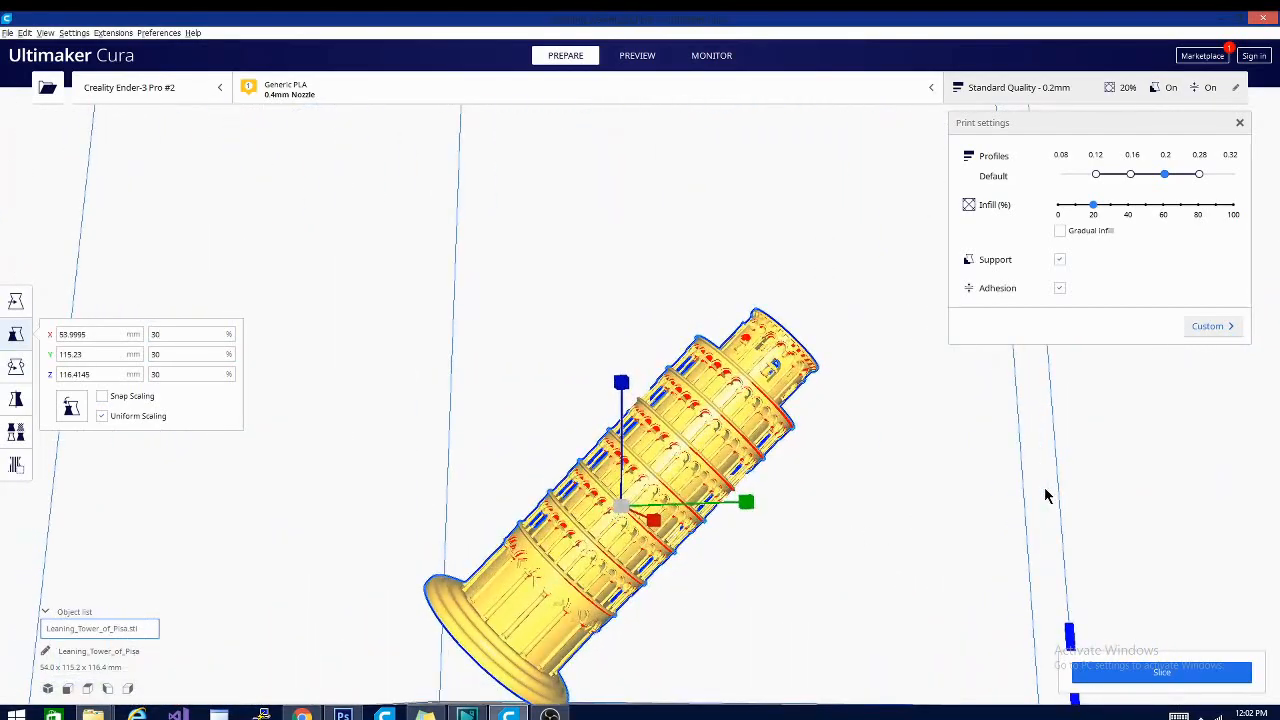
{"action": "left_click", "coordinate": [956, 543]}
{"action": "right_click_drag", "start_coordinate": [909, 587], "coordinate": [924, 565]}
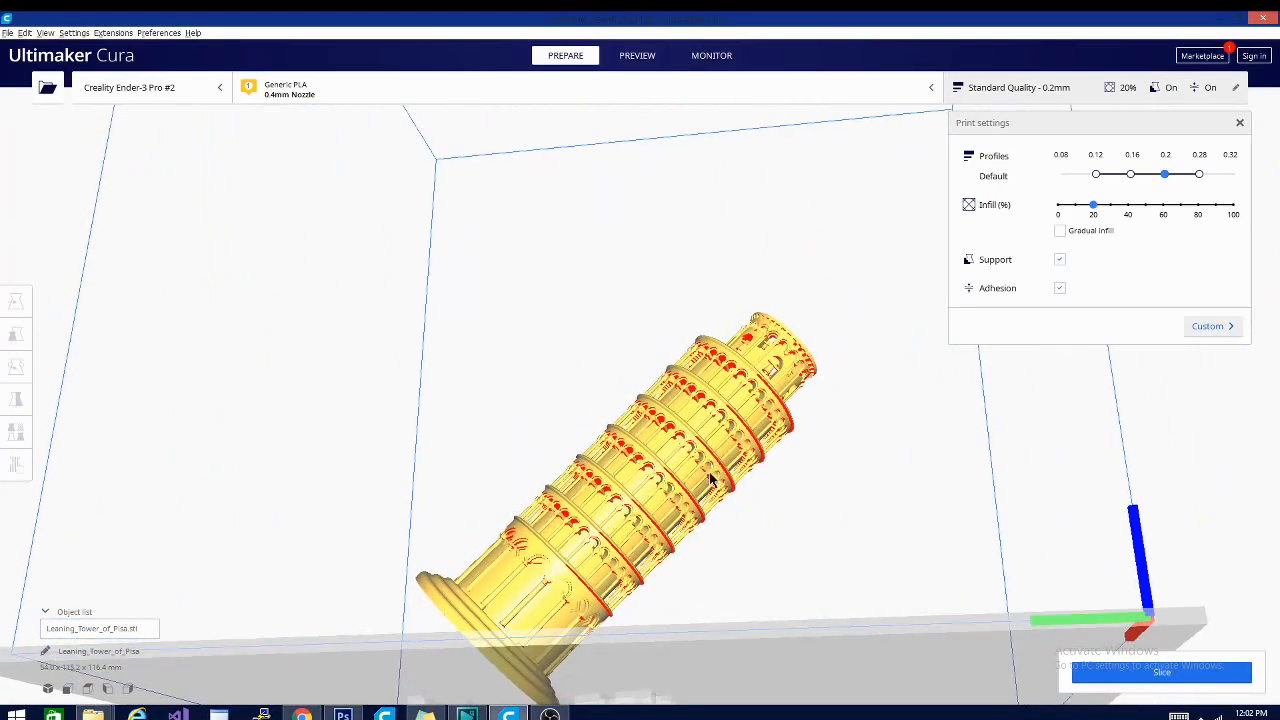
Tilt the tower further toward the build plate about its X axis and inspect the red overhang areas on its underside
{"action": "left_click", "coordinate": [771, 440]}
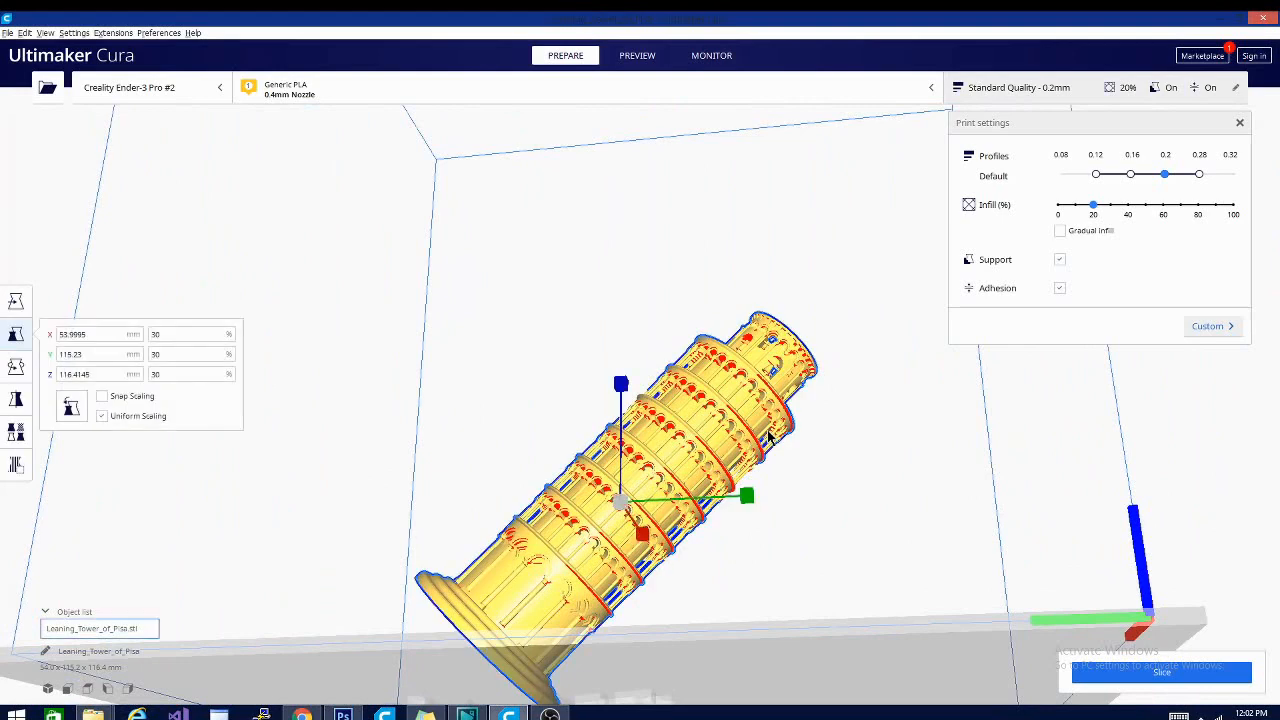
{"action": "left_click", "coordinate": [15, 366]}
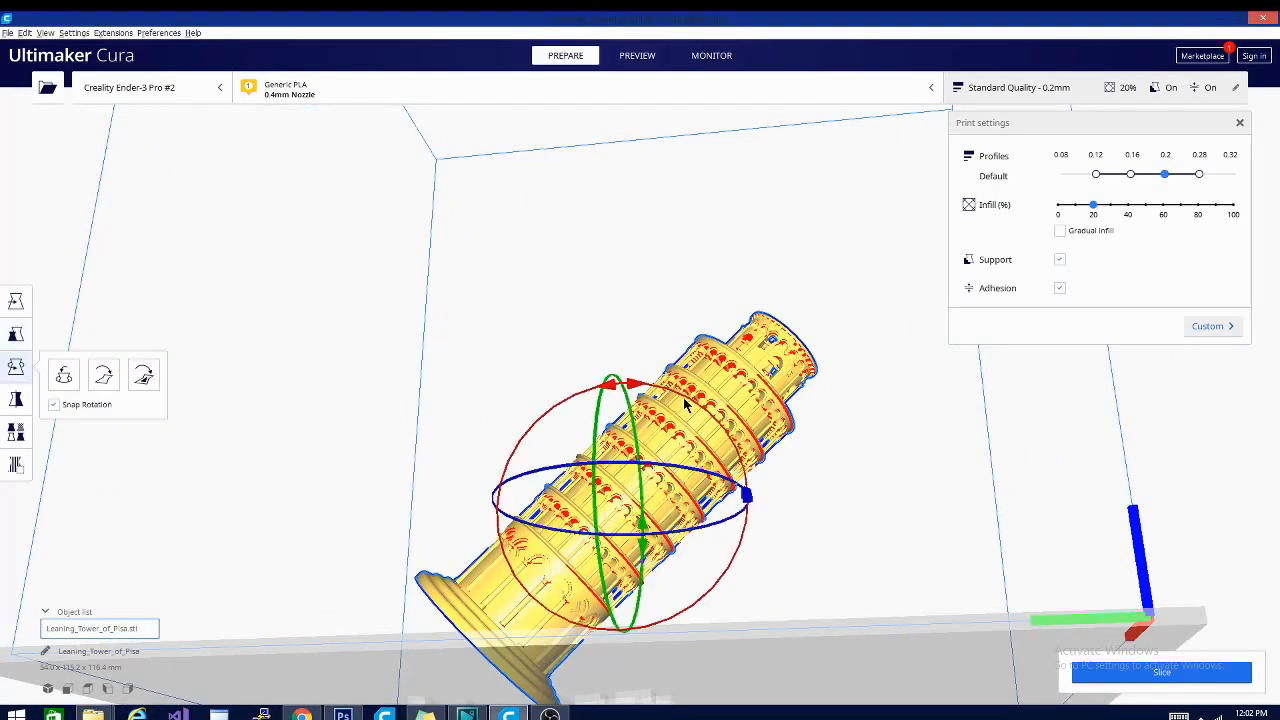
{"action": "left_click_drag", "start_coordinate": [685, 398], "coordinate": [714, 535]}
{"action": "right_click_drag", "start_coordinate": [940, 521], "coordinate": [490, 424]}
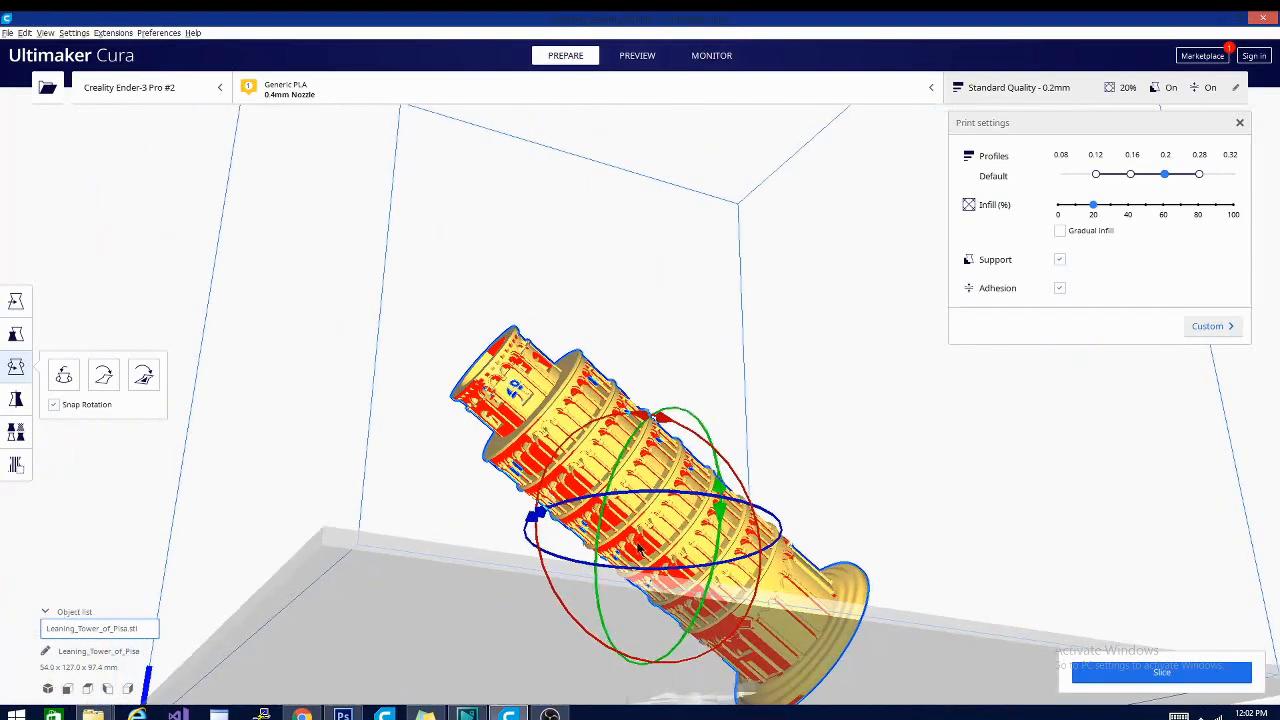
{"action": "right_click_drag", "start_coordinate": [947, 521], "coordinate": [653, 553]}
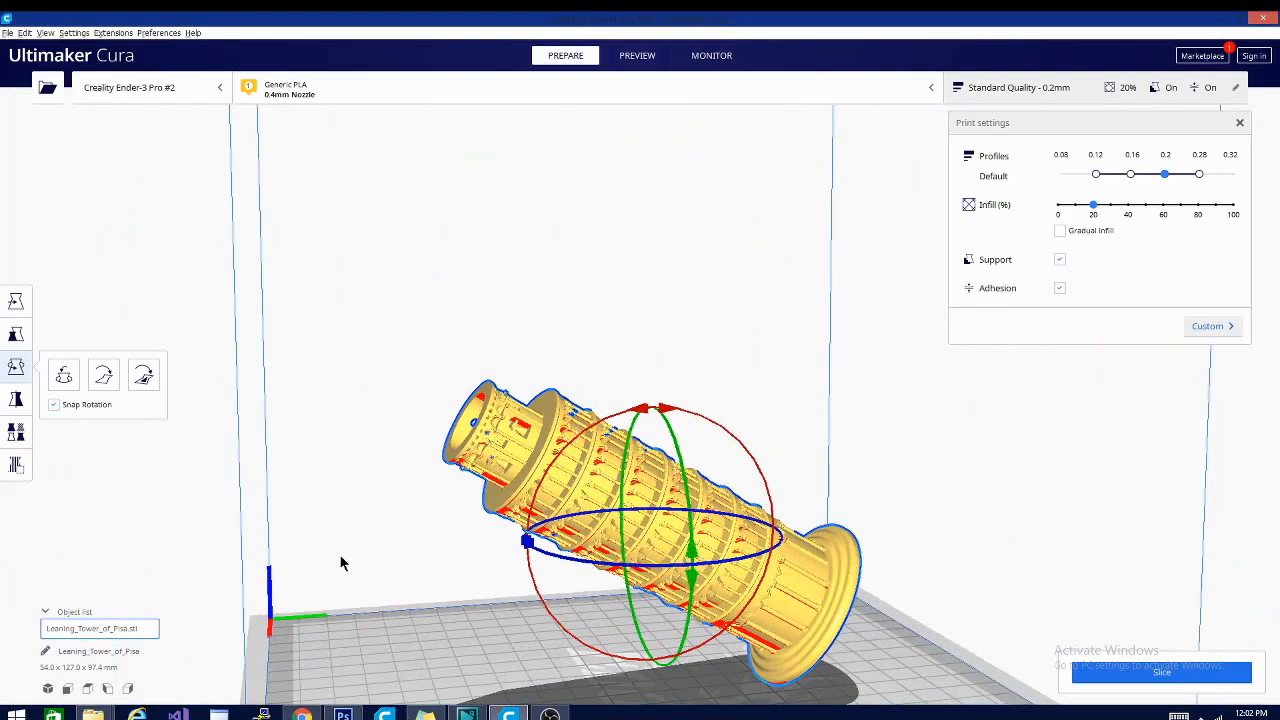
{"action": "right_click_drag", "start_coordinate": [340, 563], "coordinate": [286, 560]}
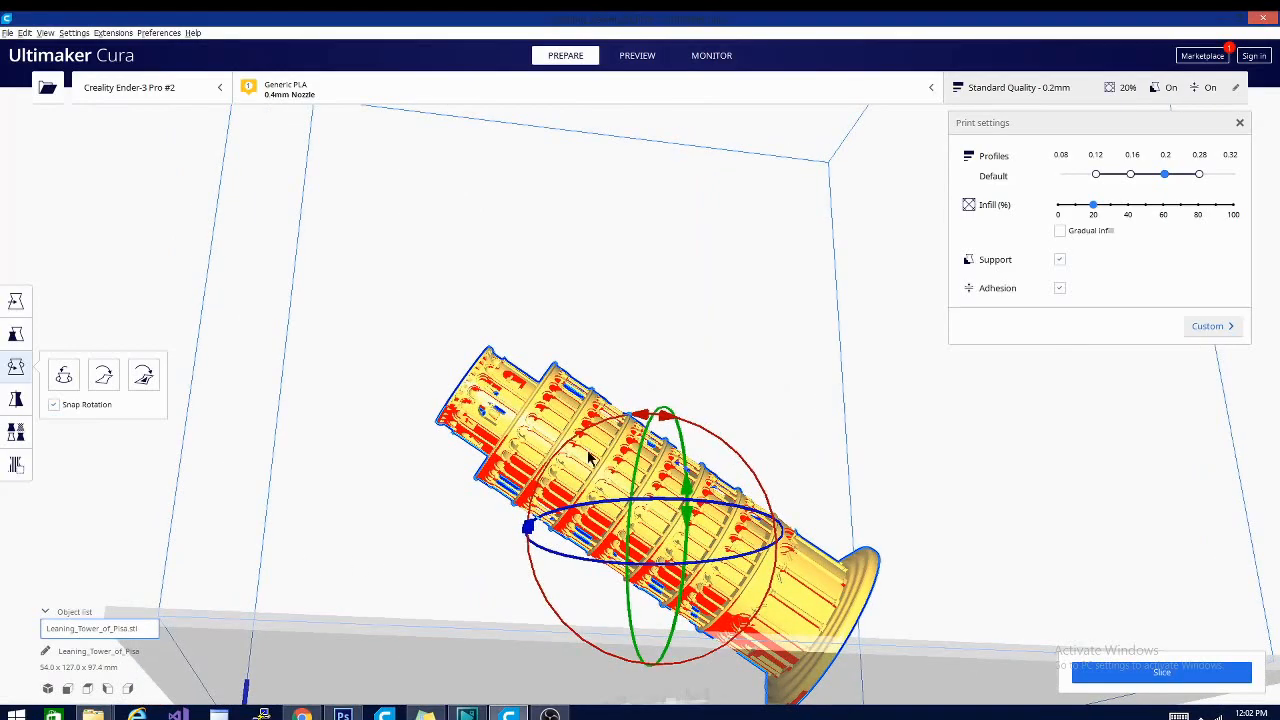
{"action": "right_click_drag", "start_coordinate": [415, 238], "coordinate": [875, 290]}
{"action": "right_click_drag", "start_coordinate": [841, 566], "coordinate": [888, 555]}
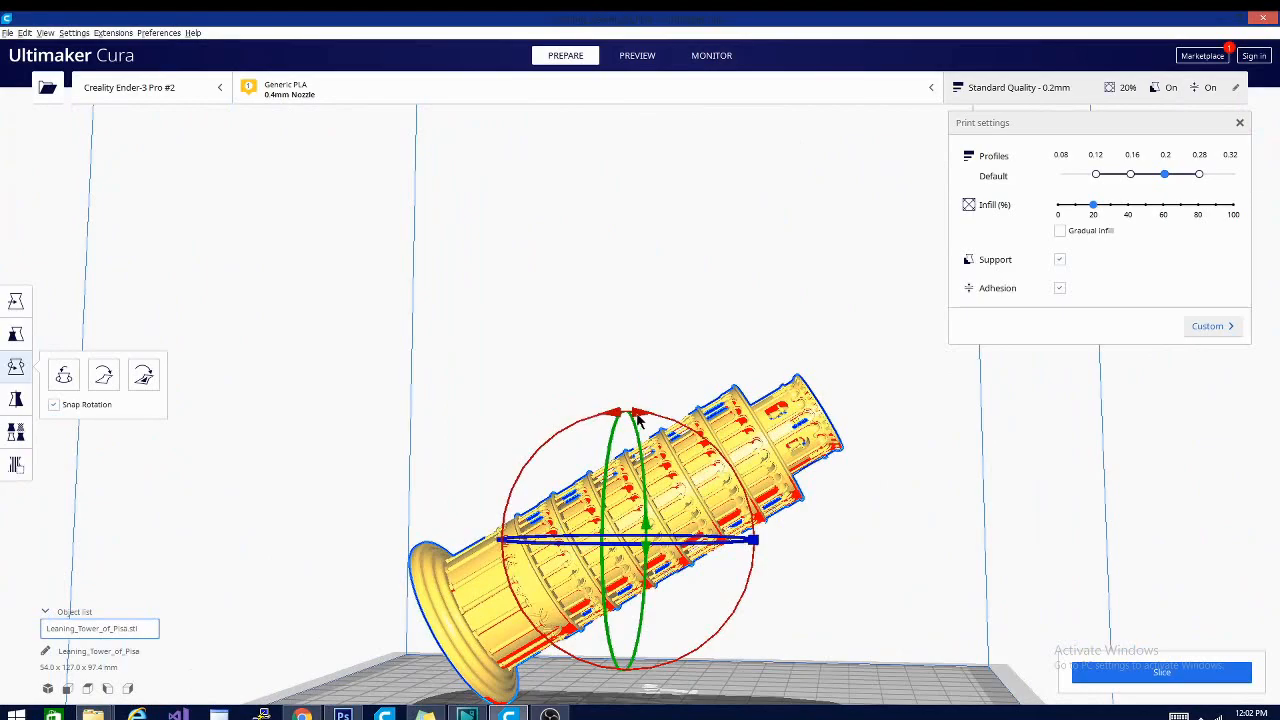
Rotate the tower to lean the opposite way and align its flat base face to the build plate
{"action": "left_click_drag", "start_coordinate": [638, 420], "coordinate": [530, 470]}
{"action": "right_click_drag", "start_coordinate": [530, 470], "coordinate": [590, 350]}
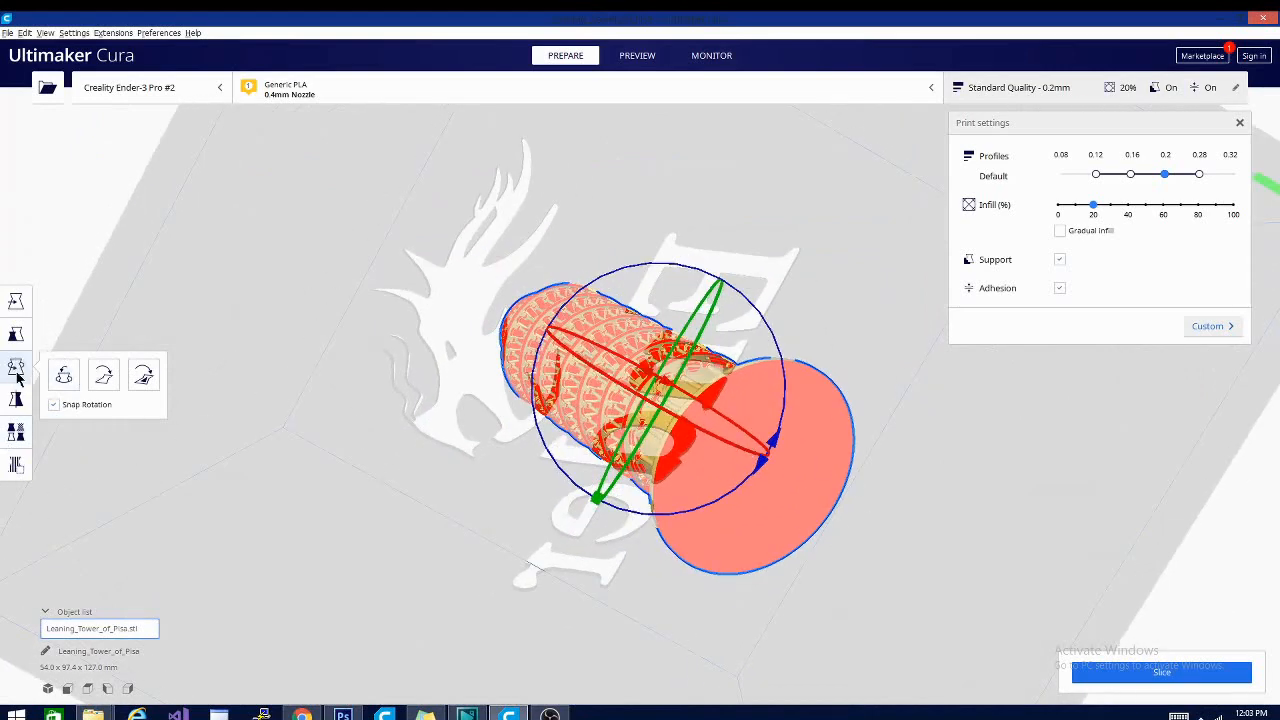
{"action": "left_click", "coordinate": [145, 375]}
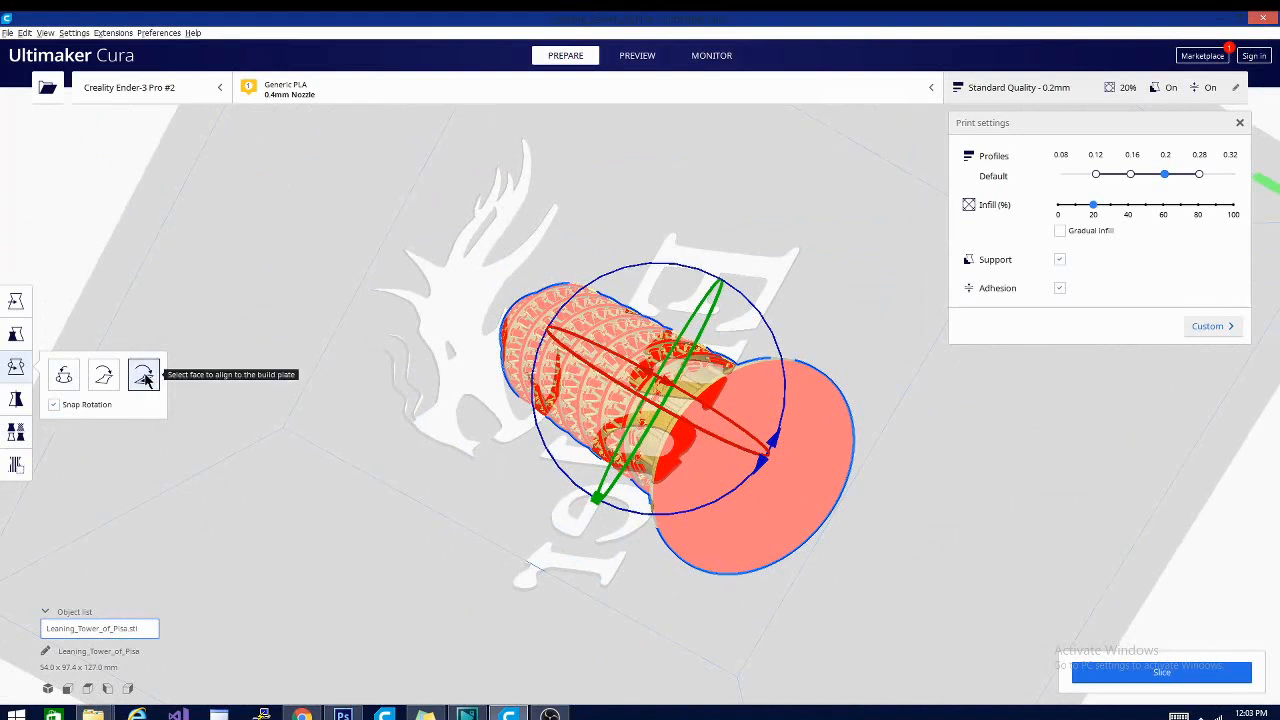
{"action": "left_click", "coordinate": [787, 484]}
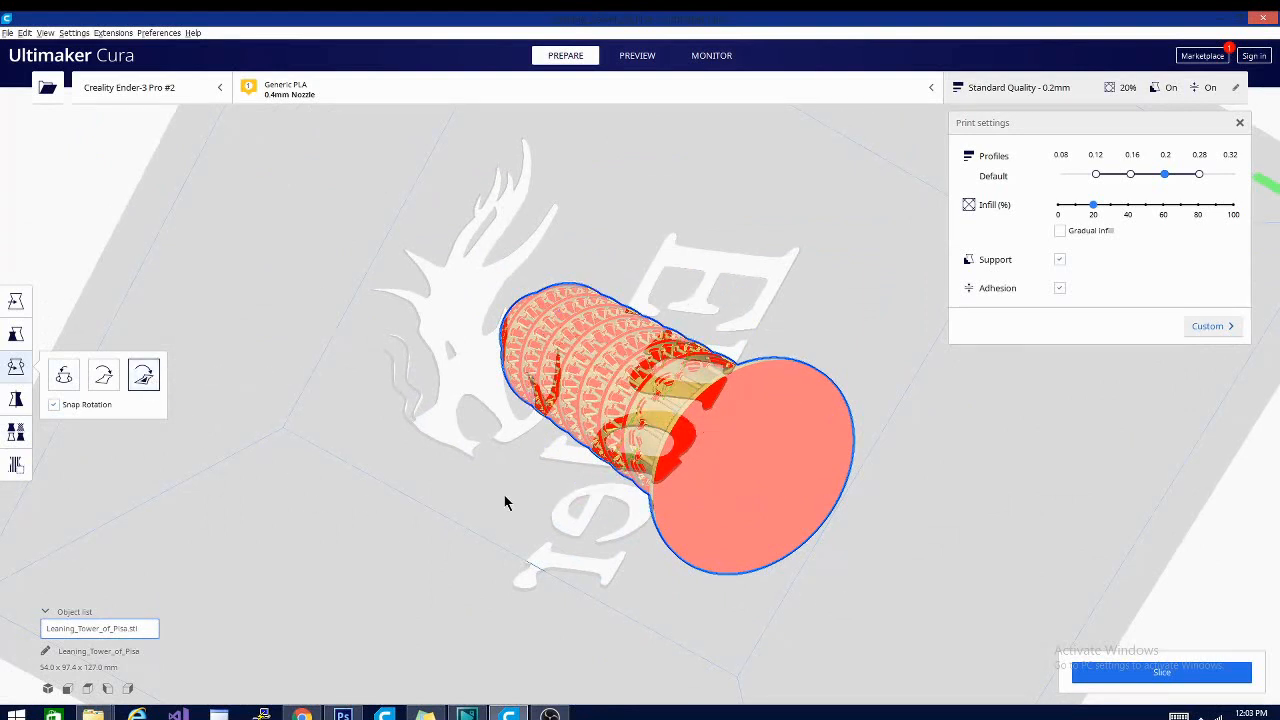
{"action": "right_click_drag", "start_coordinate": [415, 540], "coordinate": [134, 686]}
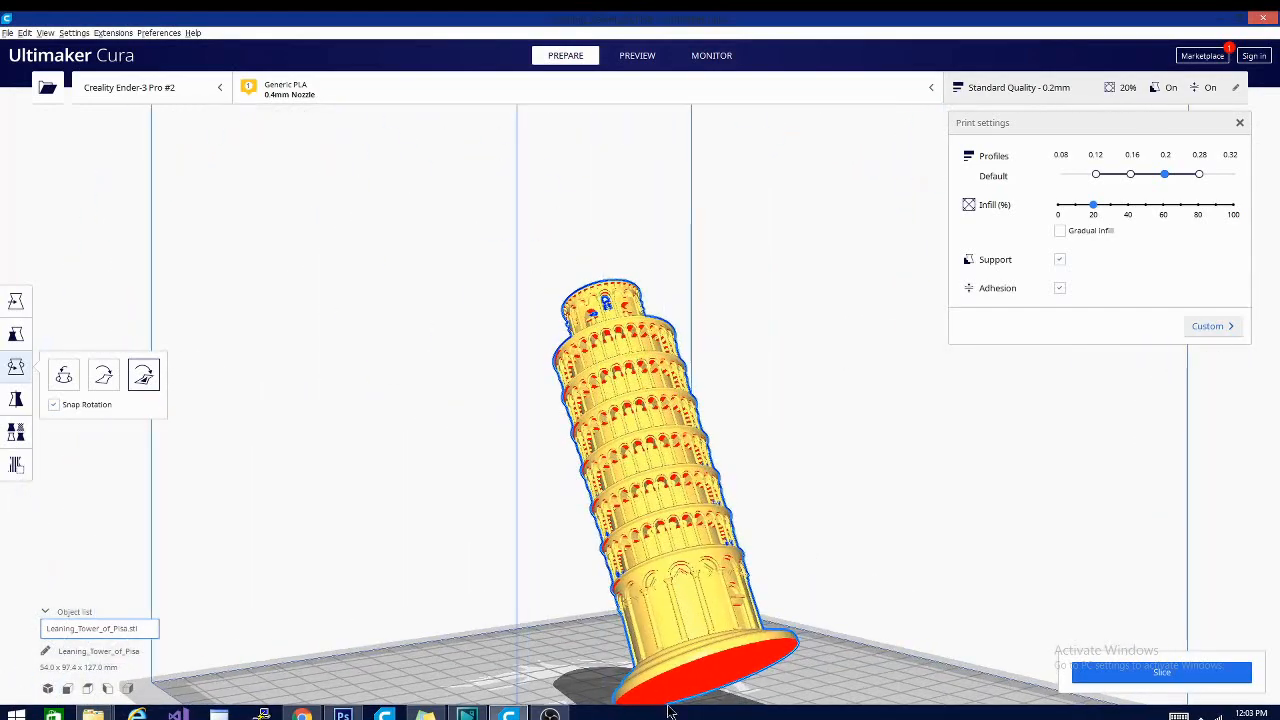
{"action": "left_click", "coordinate": [695, 686]}
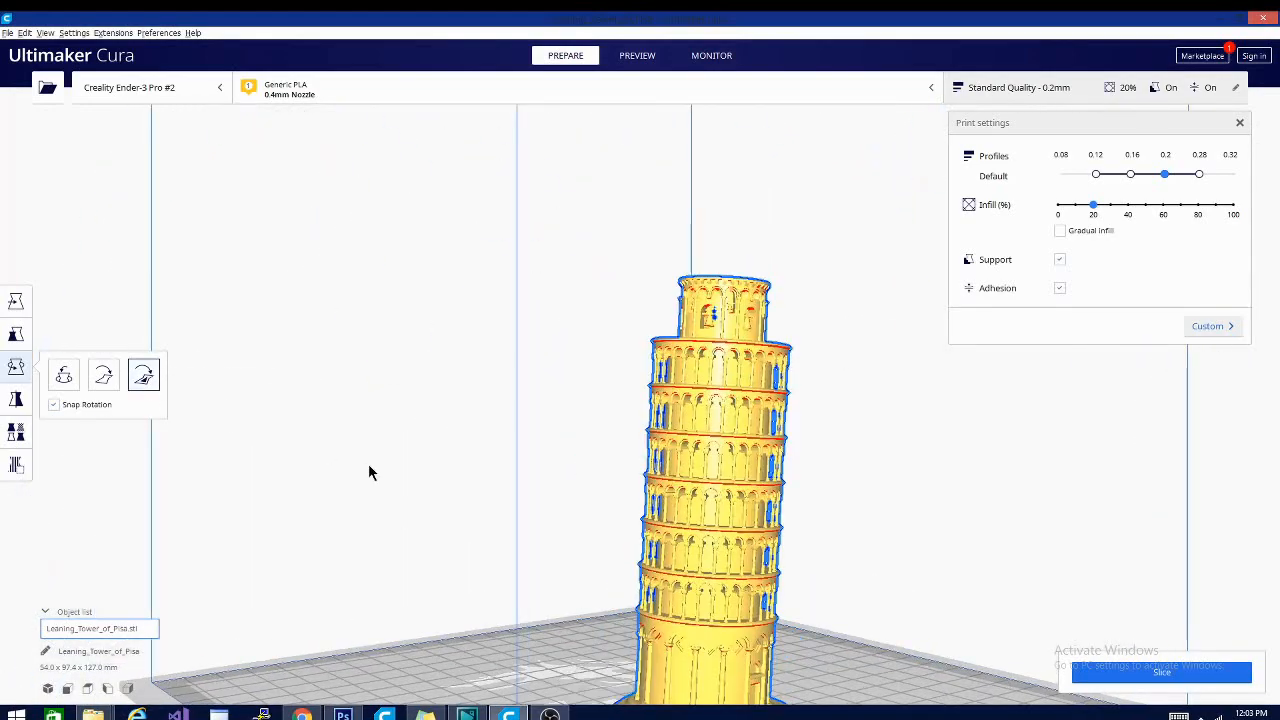
{"action": "right_click_drag", "start_coordinate": [368, 463], "coordinate": [599, 576]}
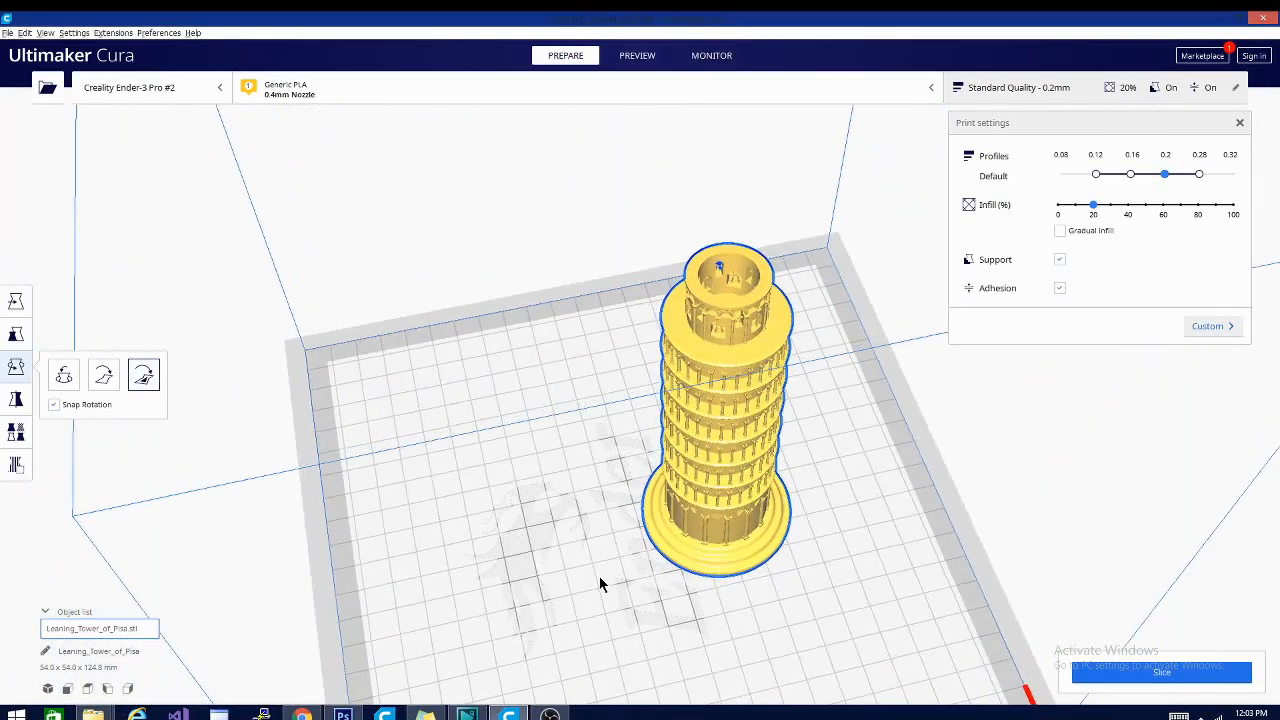
Align a face at the tower's top rim to the build plate to stand it upside down, and inspect its overhangs from below
{"action": "left_click", "coordinate": [136, 377]}
{"action": "left_click", "coordinate": [689, 285]}
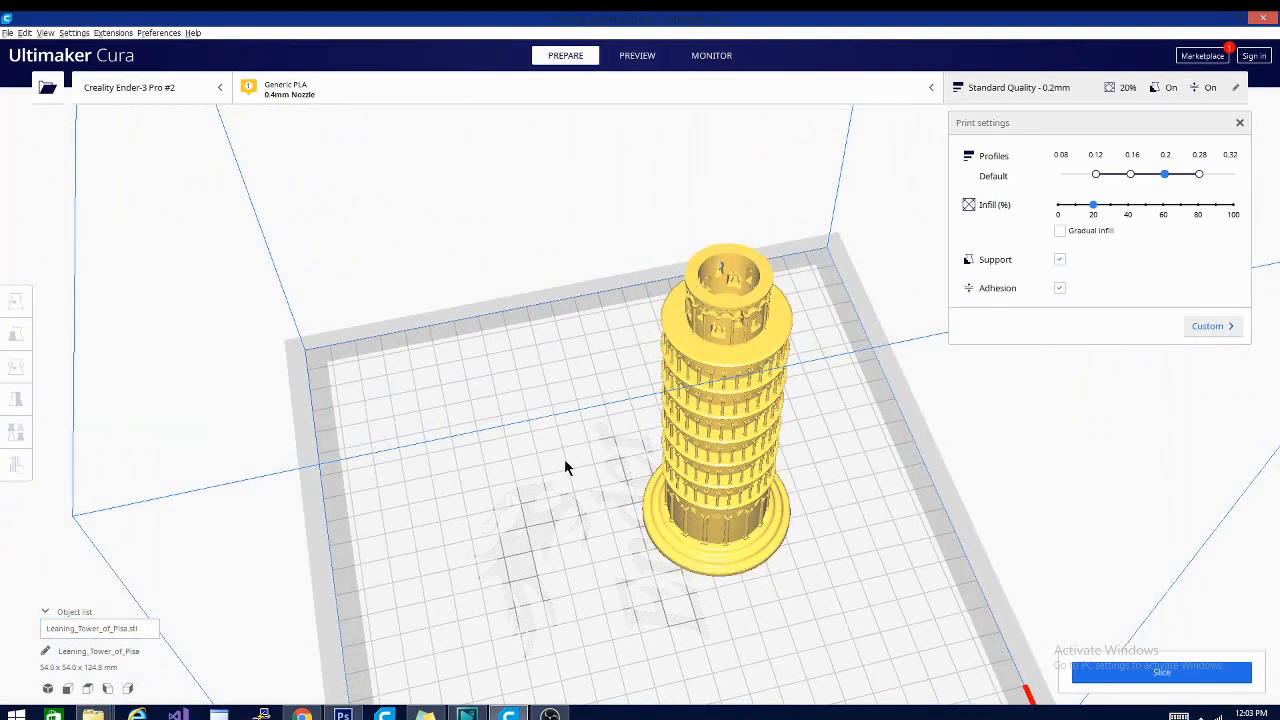
{"action": "left_click", "coordinate": [700, 356]}
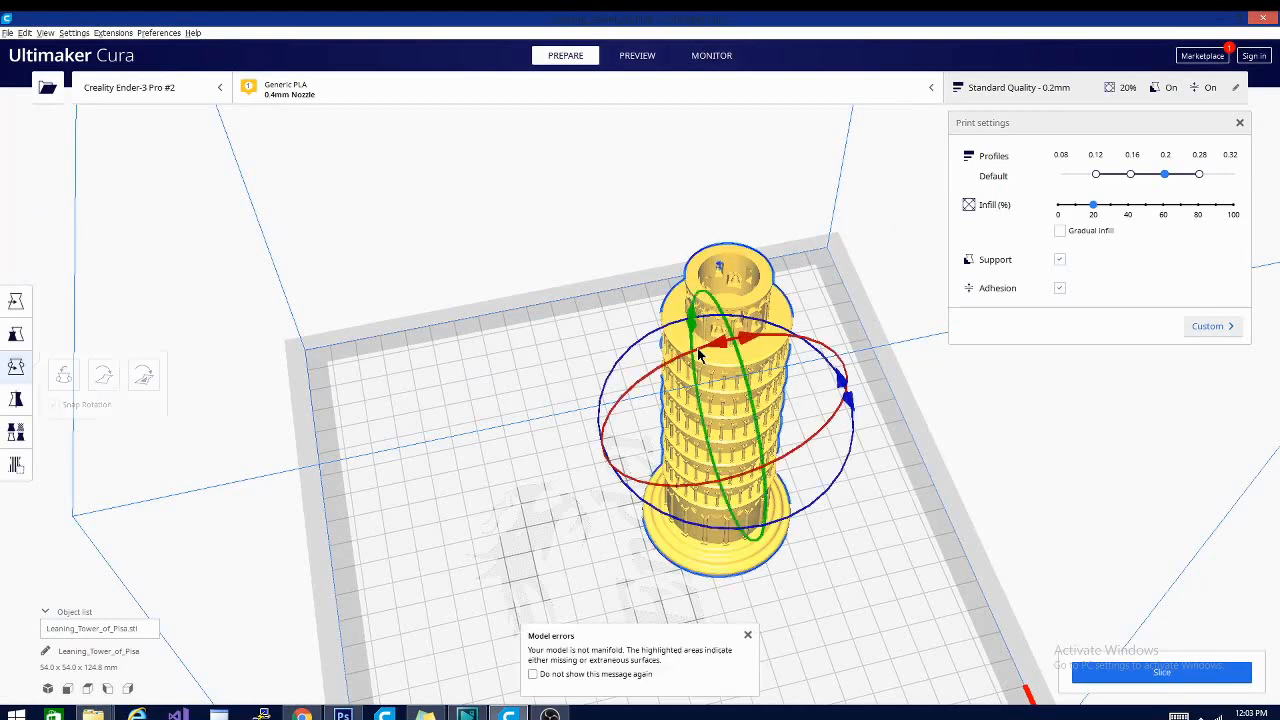
{"action": "left_click", "coordinate": [143, 375]}
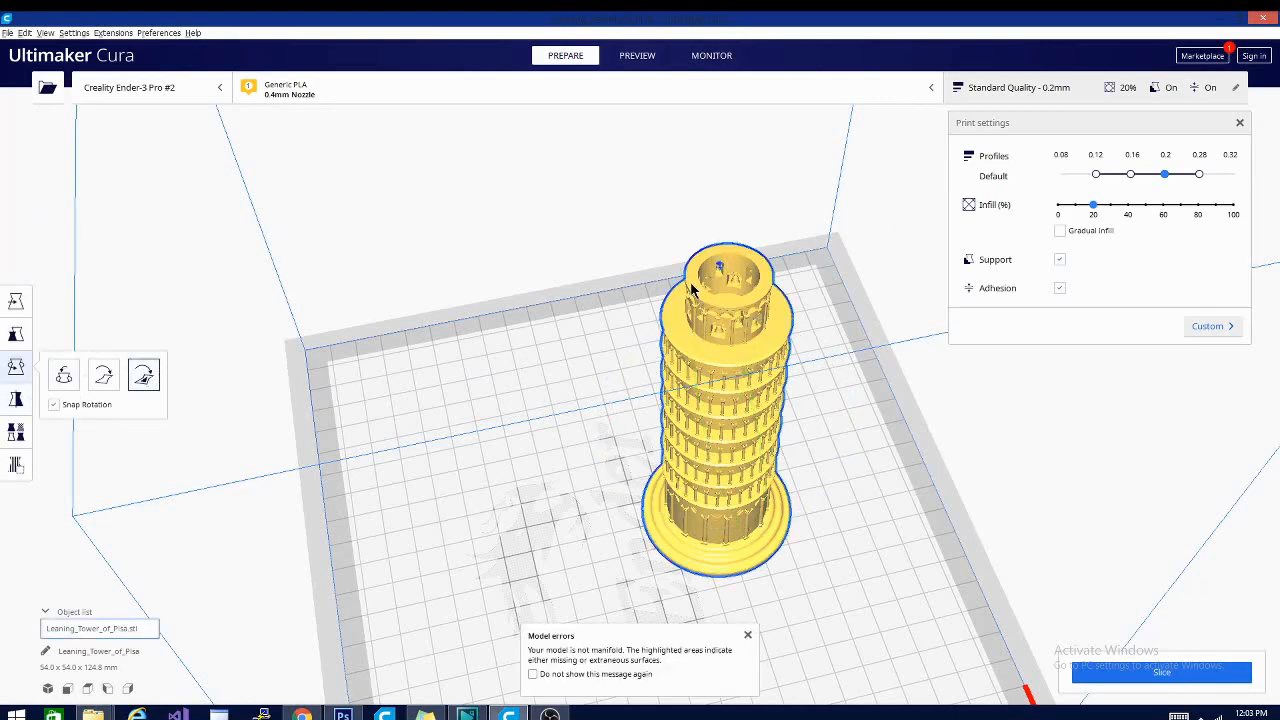
{"action": "left_click", "coordinate": [690, 288]}
{"action": "left_click", "coordinate": [902, 580]}
{"action": "right_click", "coordinate": [900, 580]}
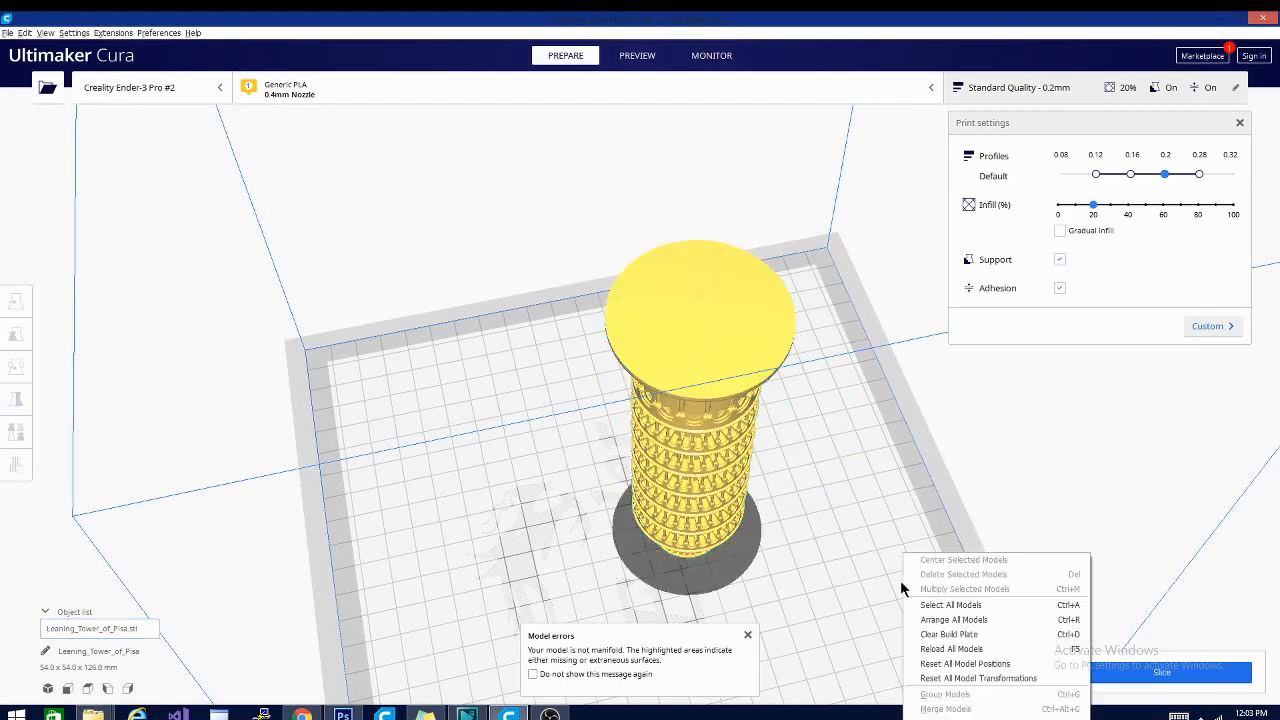
{"action": "right_click_drag", "start_coordinate": [900, 580], "coordinate": [408, 432]}
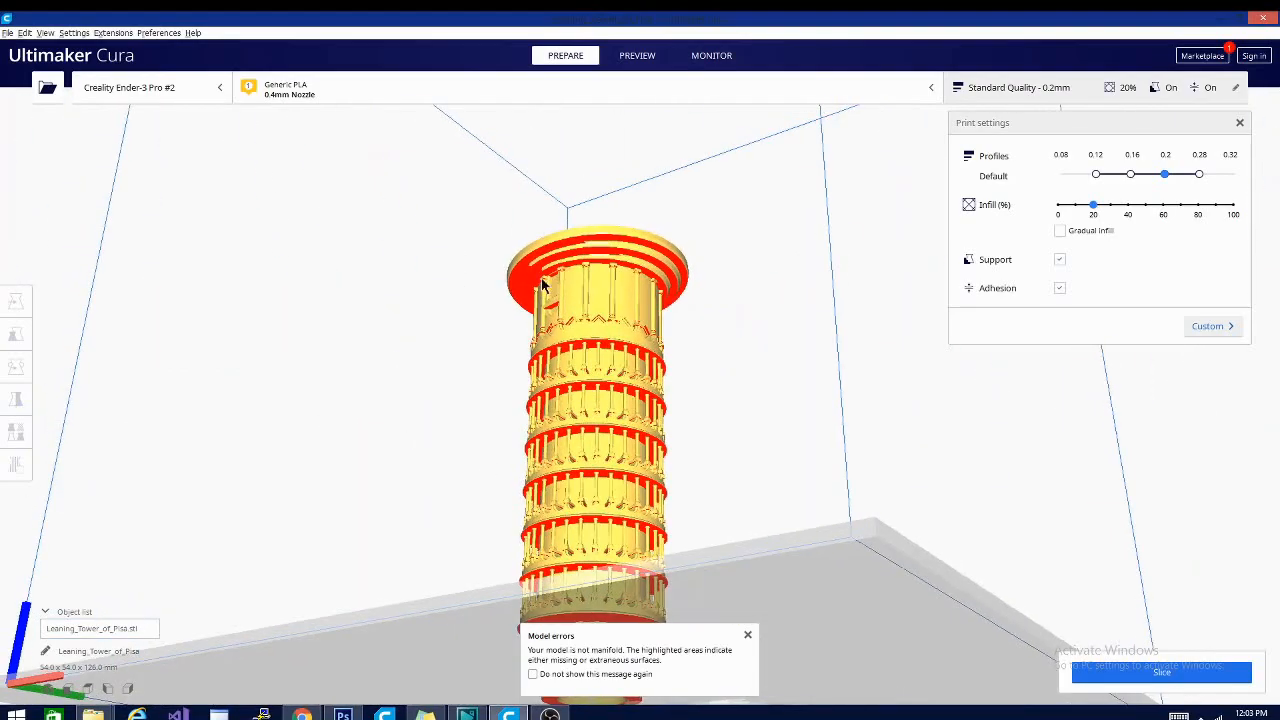
{"action": "right_click_drag", "start_coordinate": [834, 376], "coordinate": [1233, 540]}
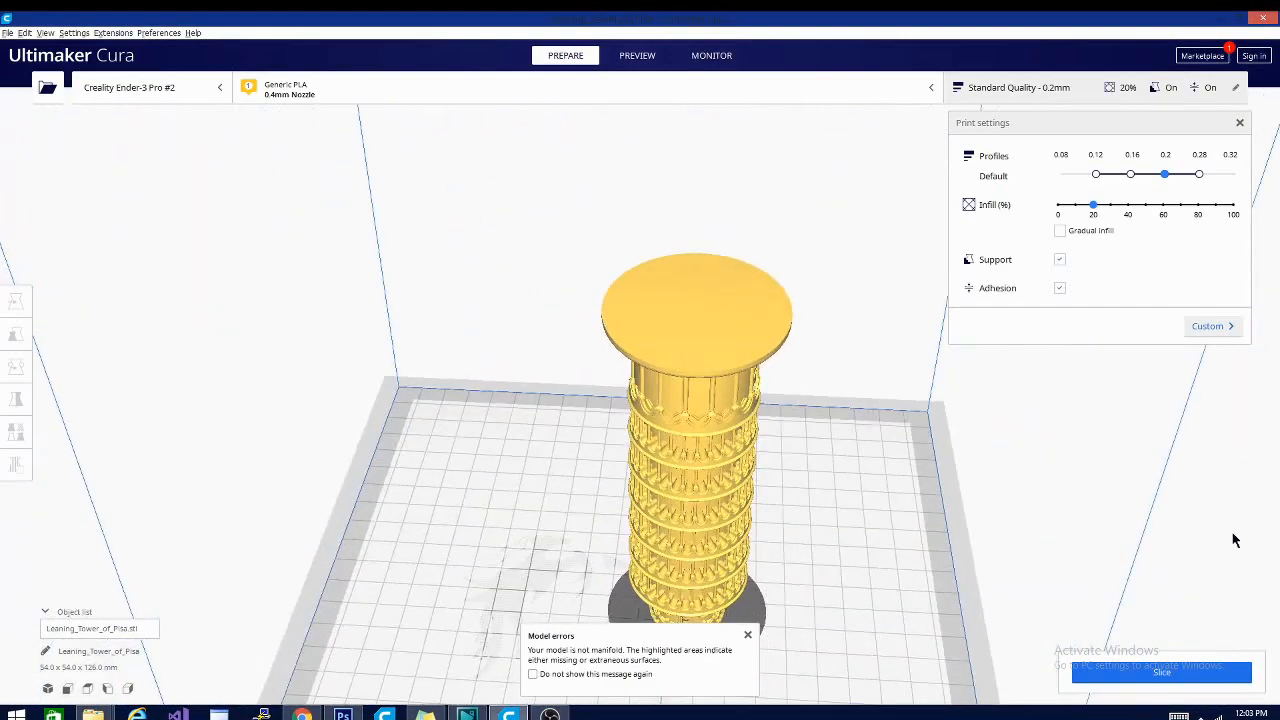
Try to align the upside-down tower's flat base face to the build plate
{"action": "left_click", "coordinate": [723, 352]}
{"action": "right_click_drag", "start_coordinate": [723, 352], "coordinate": [552, 527]}
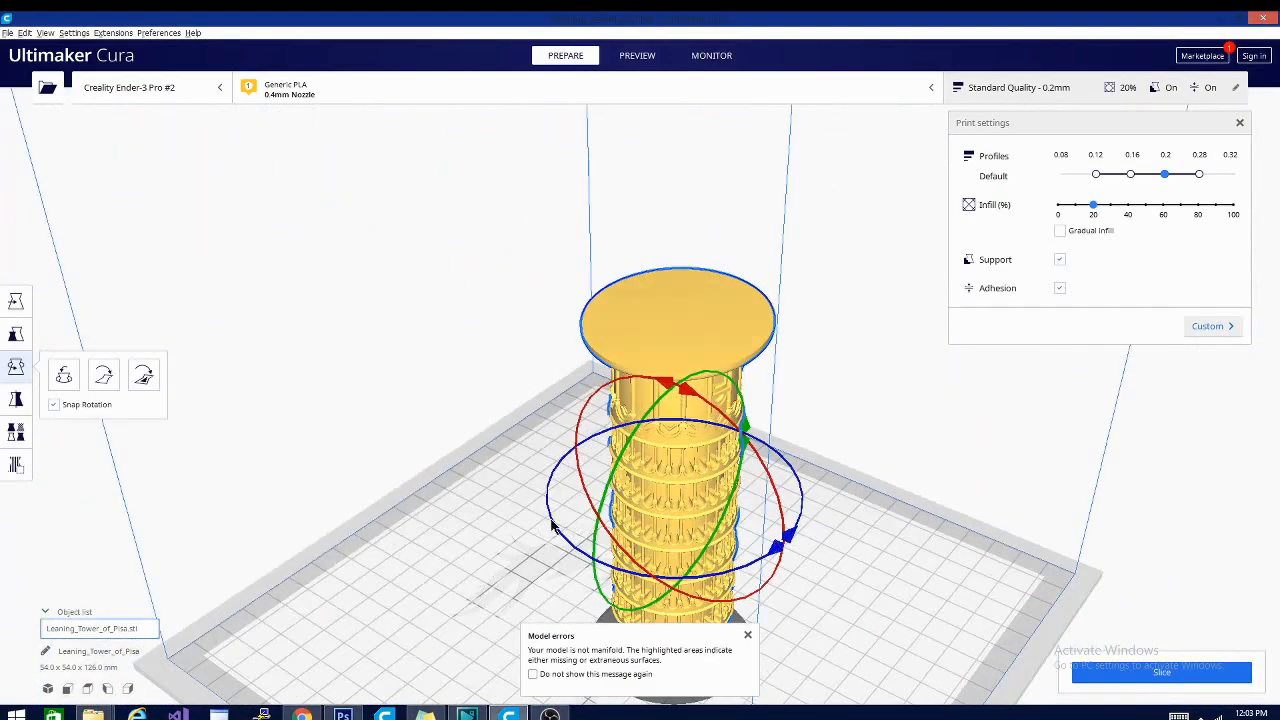
{"action": "right_click", "coordinate": [671, 354]}
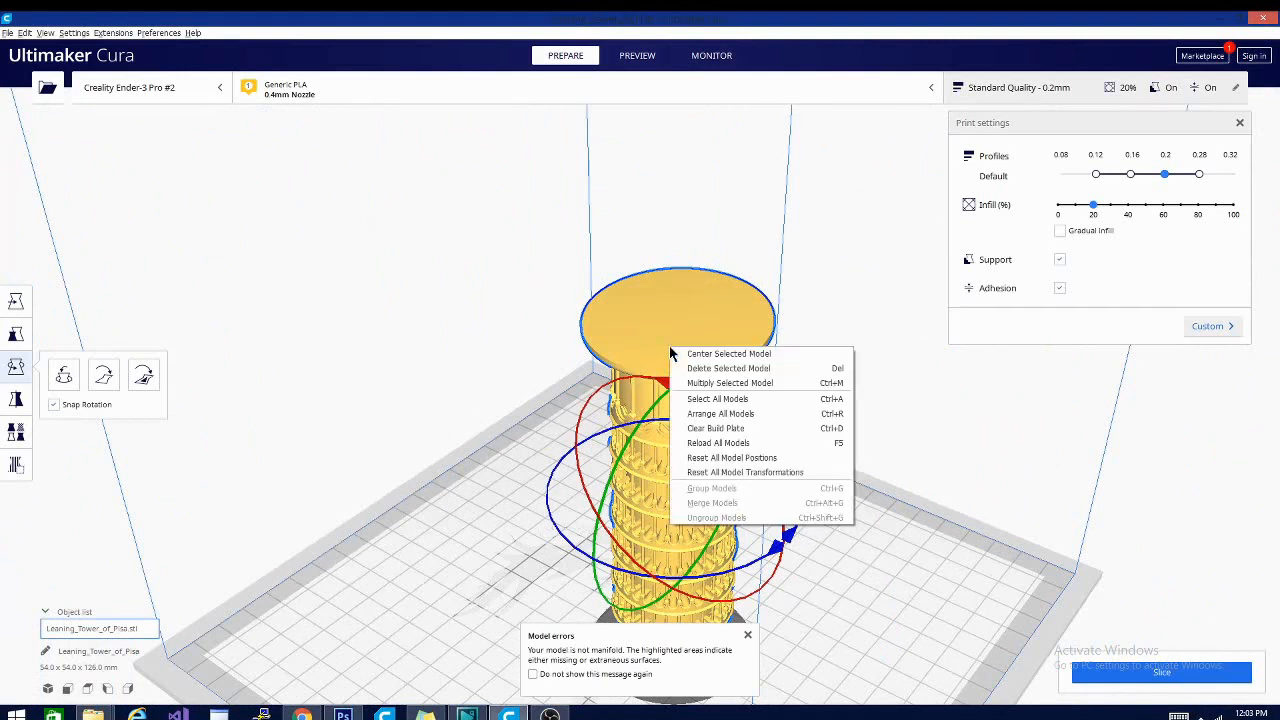
{"action": "left_click", "coordinate": [143, 374]}
{"action": "left_click", "coordinate": [704, 322]}
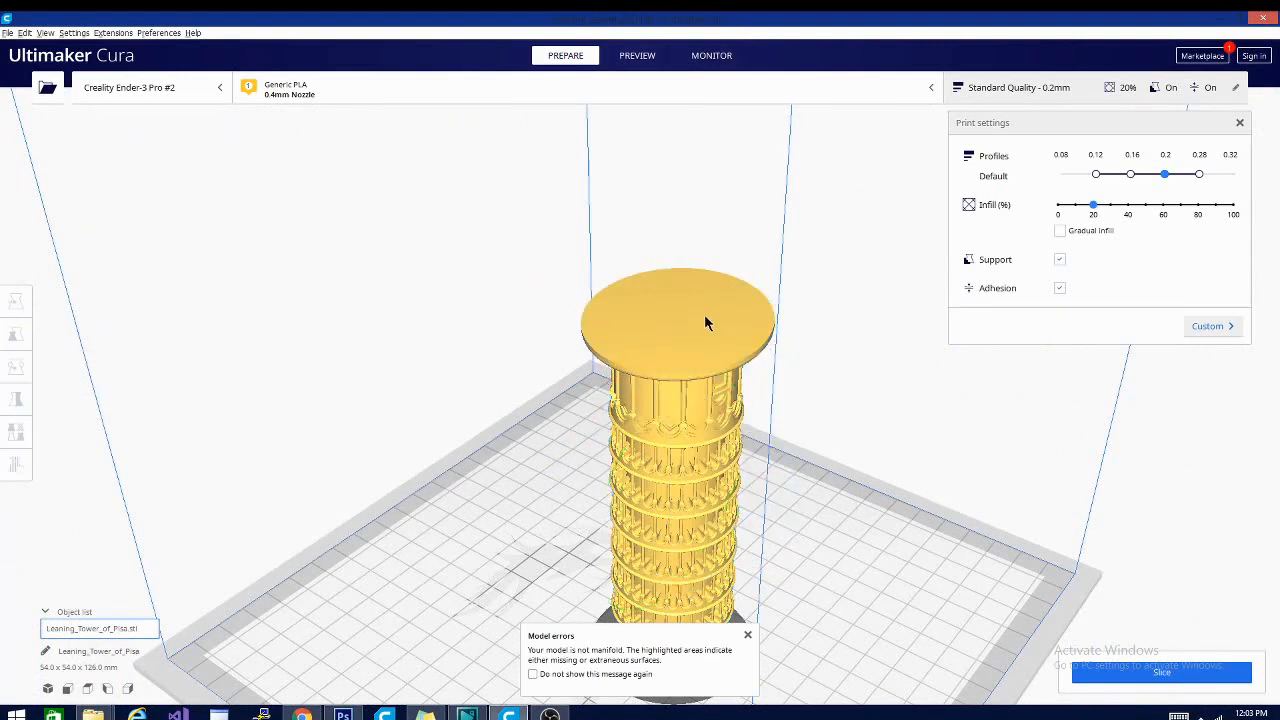
{"action": "left_click", "coordinate": [655, 351]}
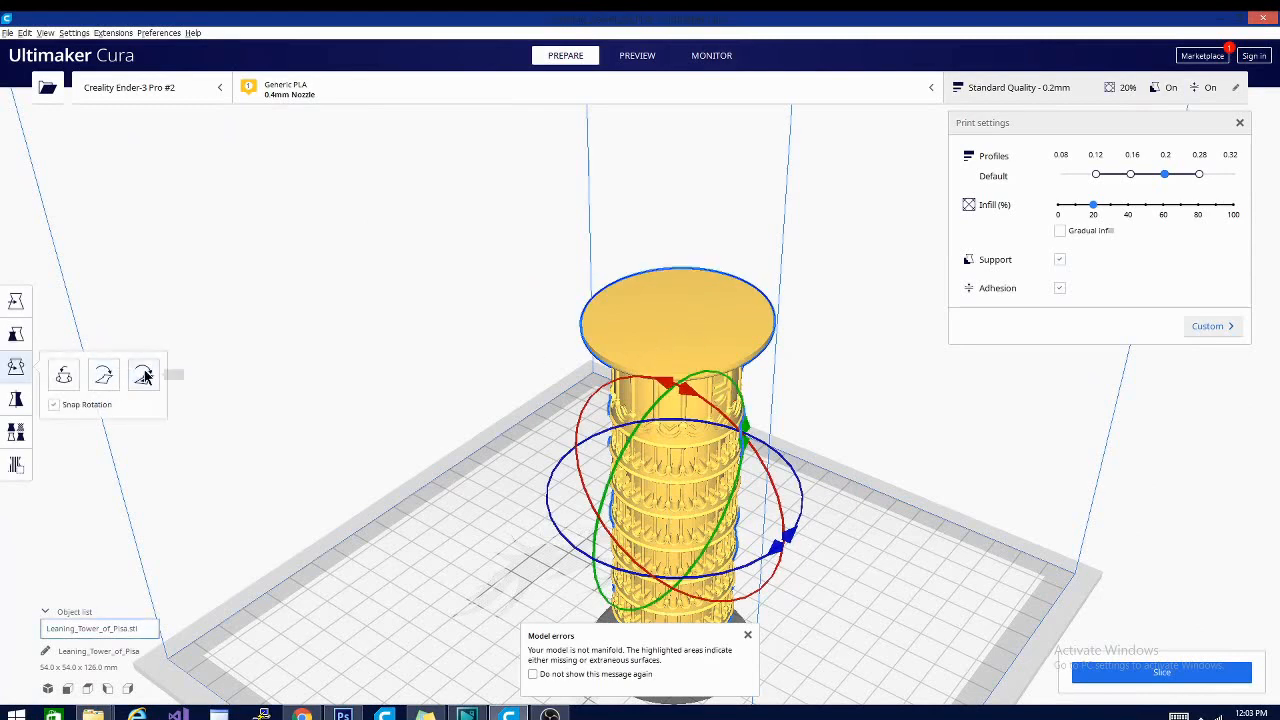
{"action": "left_click", "coordinate": [143, 372]}
{"action": "left_click", "coordinate": [664, 328]}
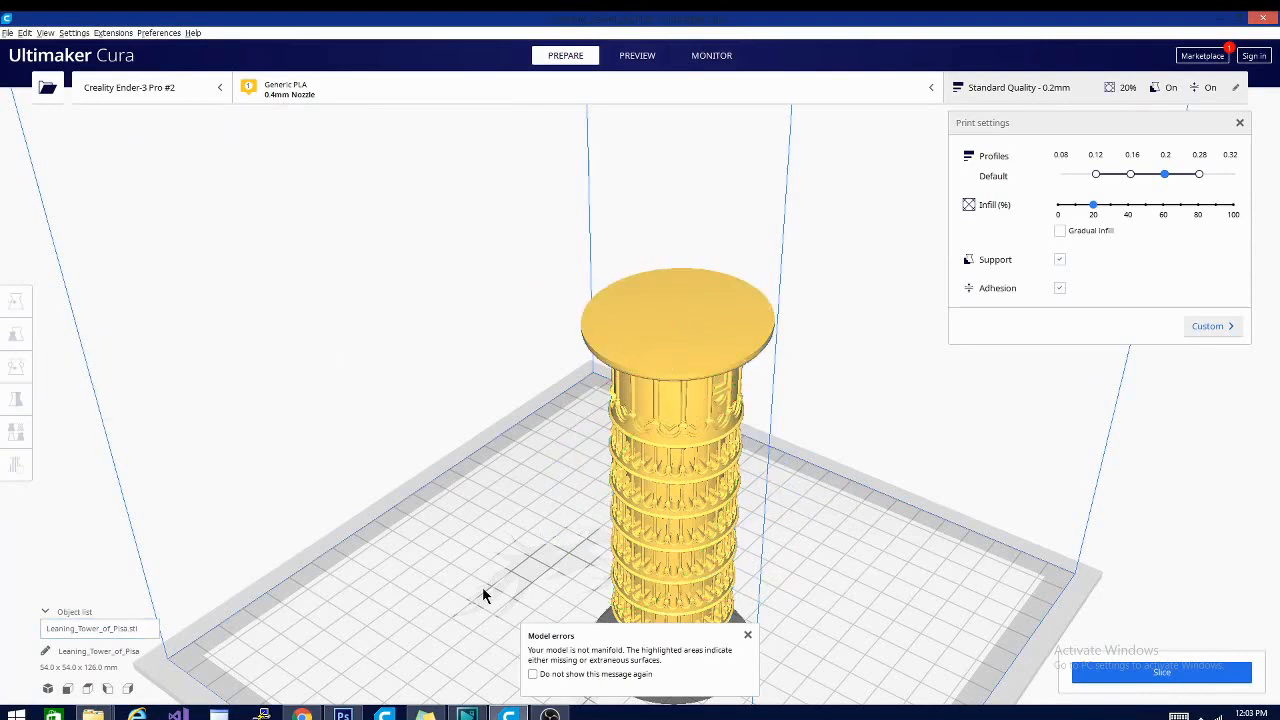
Stand the tower upright by aligning its round base face to the build plate
{"action": "right_click_drag", "start_coordinate": [482, 587], "coordinate": [690, 598]}
{"action": "left_click", "coordinate": [686, 396]}
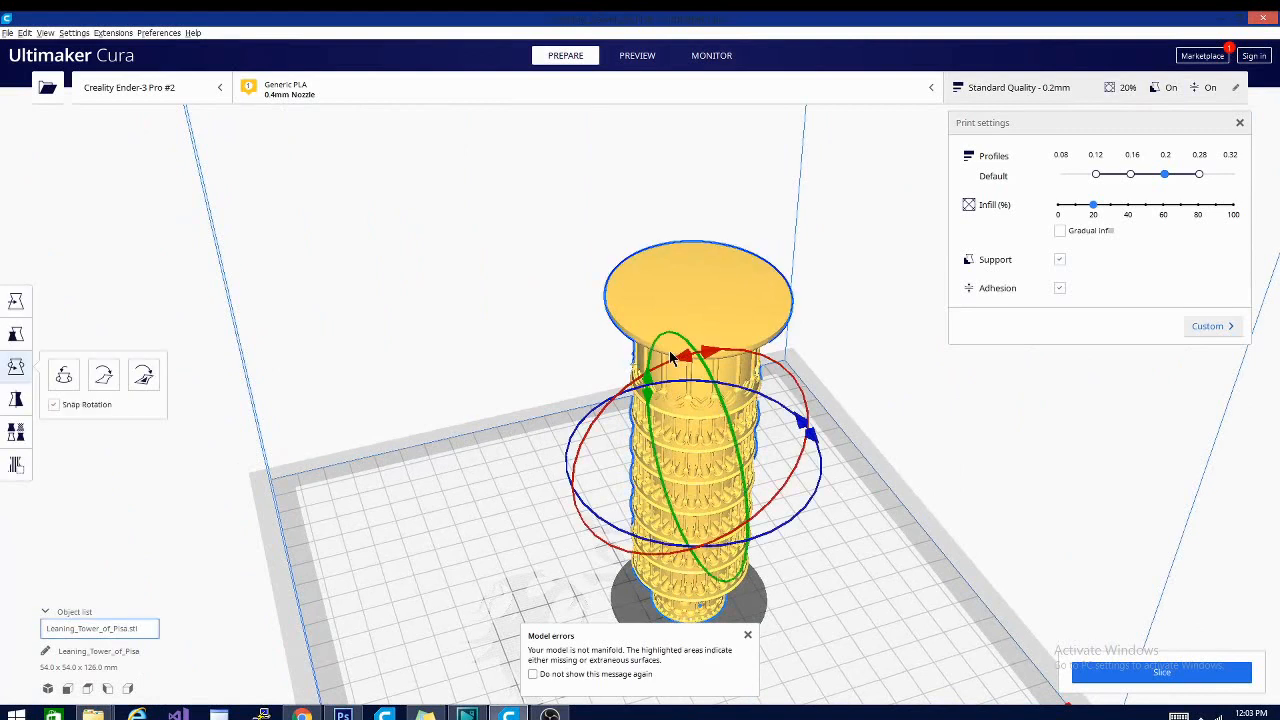
{"action": "left_click", "coordinate": [148, 377]}
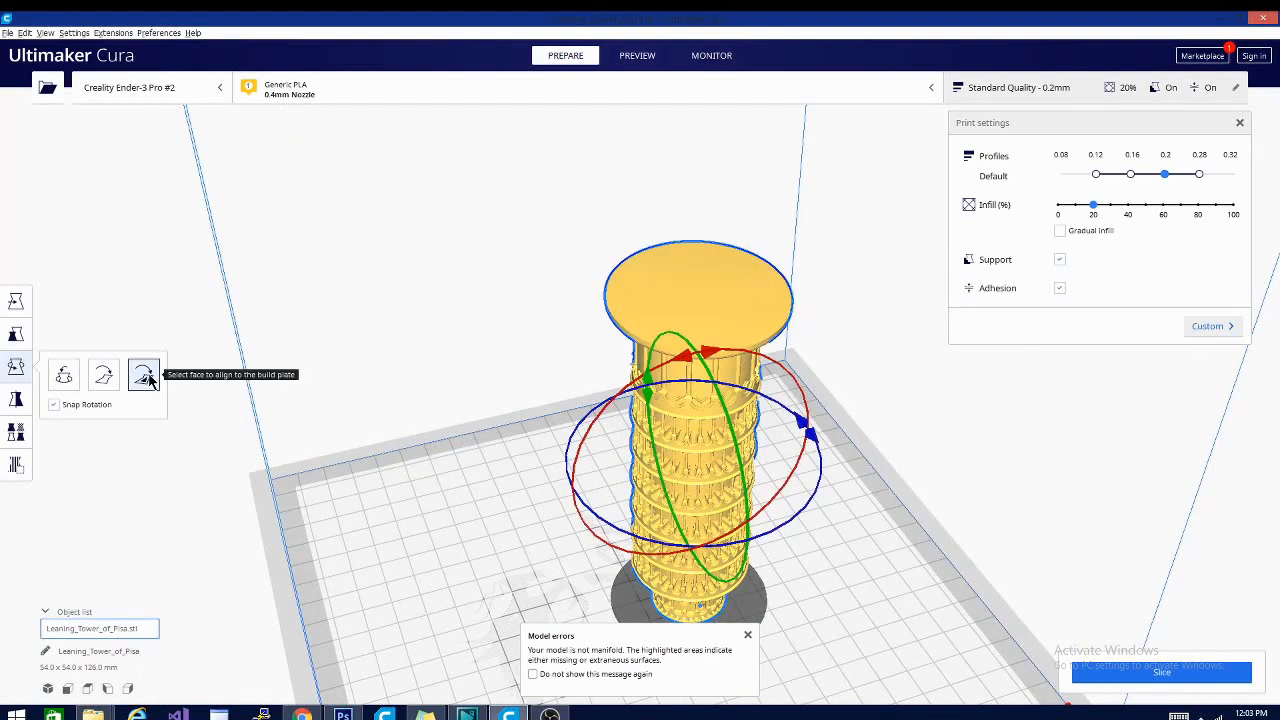
{"action": "left_click", "coordinate": [704, 323]}
{"action": "right_click_drag", "start_coordinate": [905, 525], "coordinate": [739, 518]}
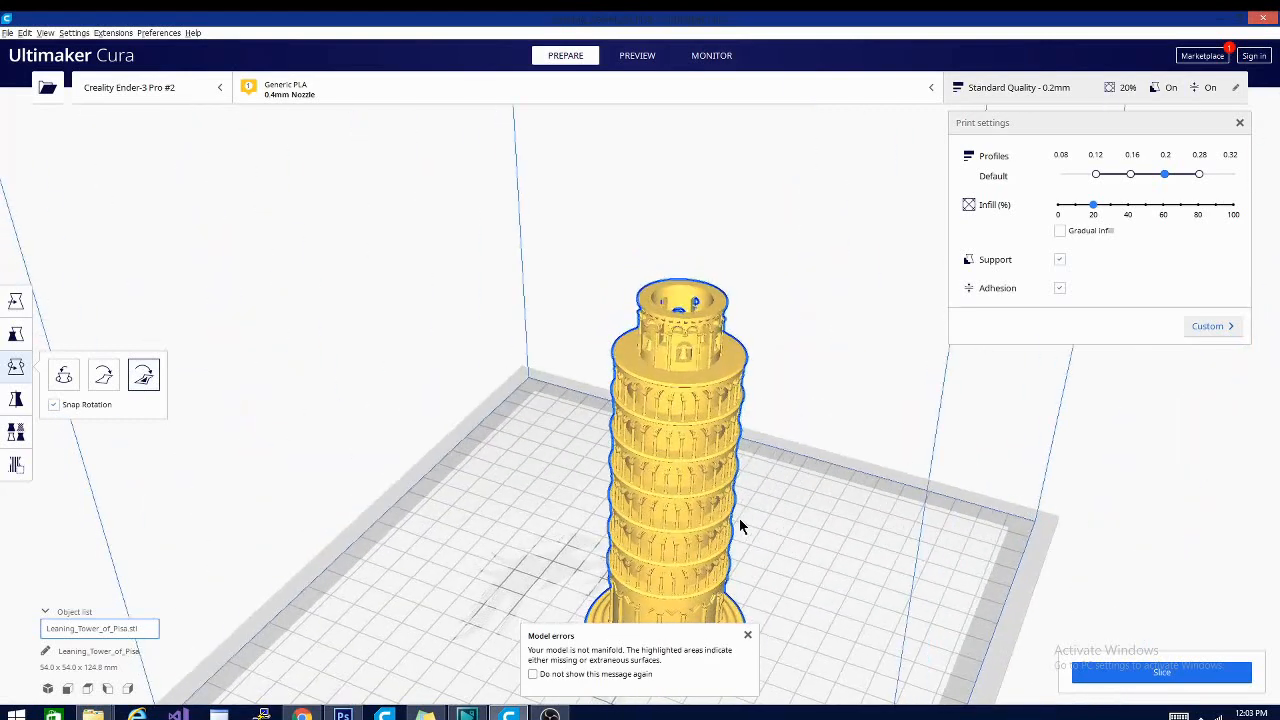
Multiply the upright tower to add 4 copies on the build plate
{"action": "right_click", "coordinate": [647, 439]}
{"action": "left_click", "coordinate": [694, 470]}
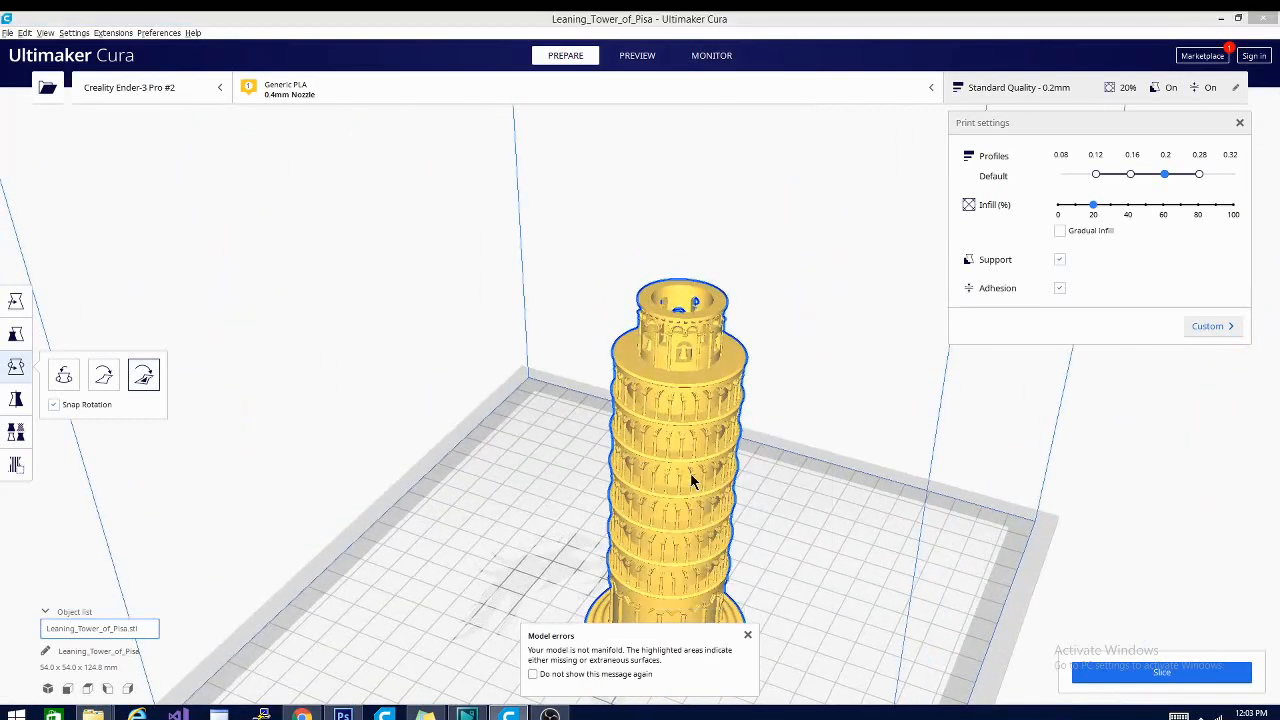
{"action": "left_click_drag", "start_coordinate": [604, 335], "coordinate": [349, 288]}
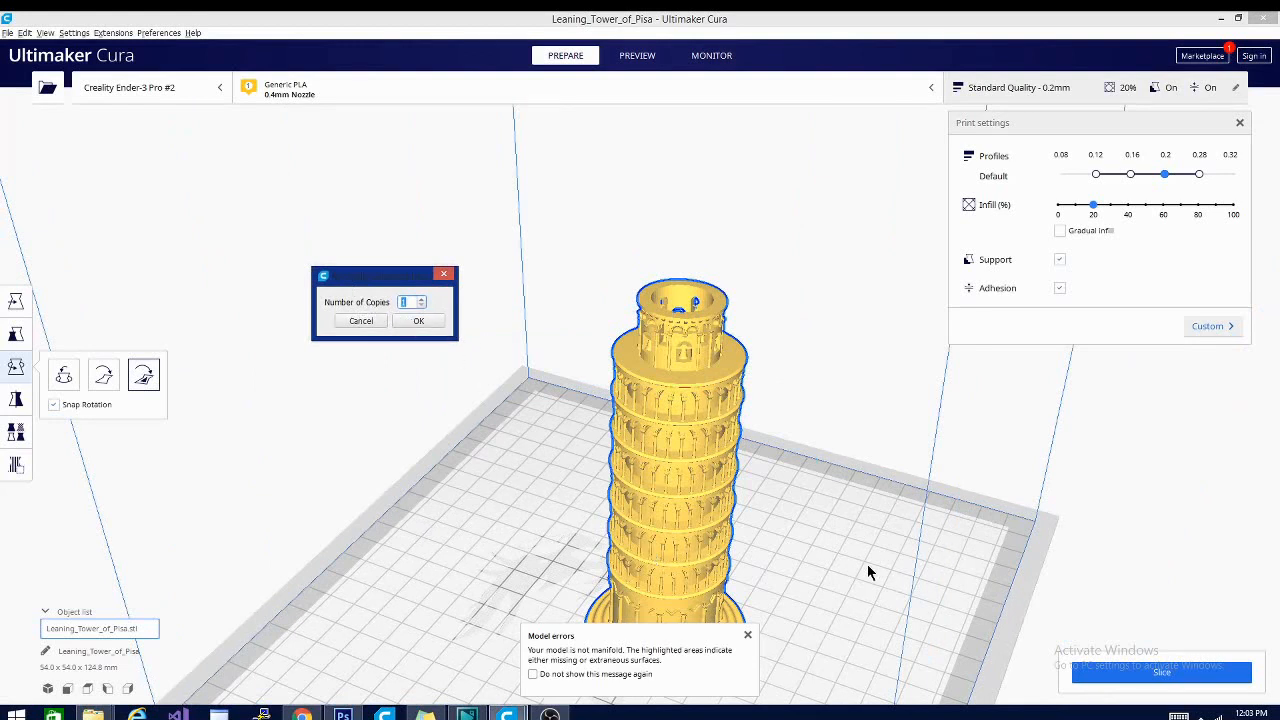
{"action": "double_click", "coordinate": [408, 303]}
{"action": "left_click", "coordinate": [413, 319]}
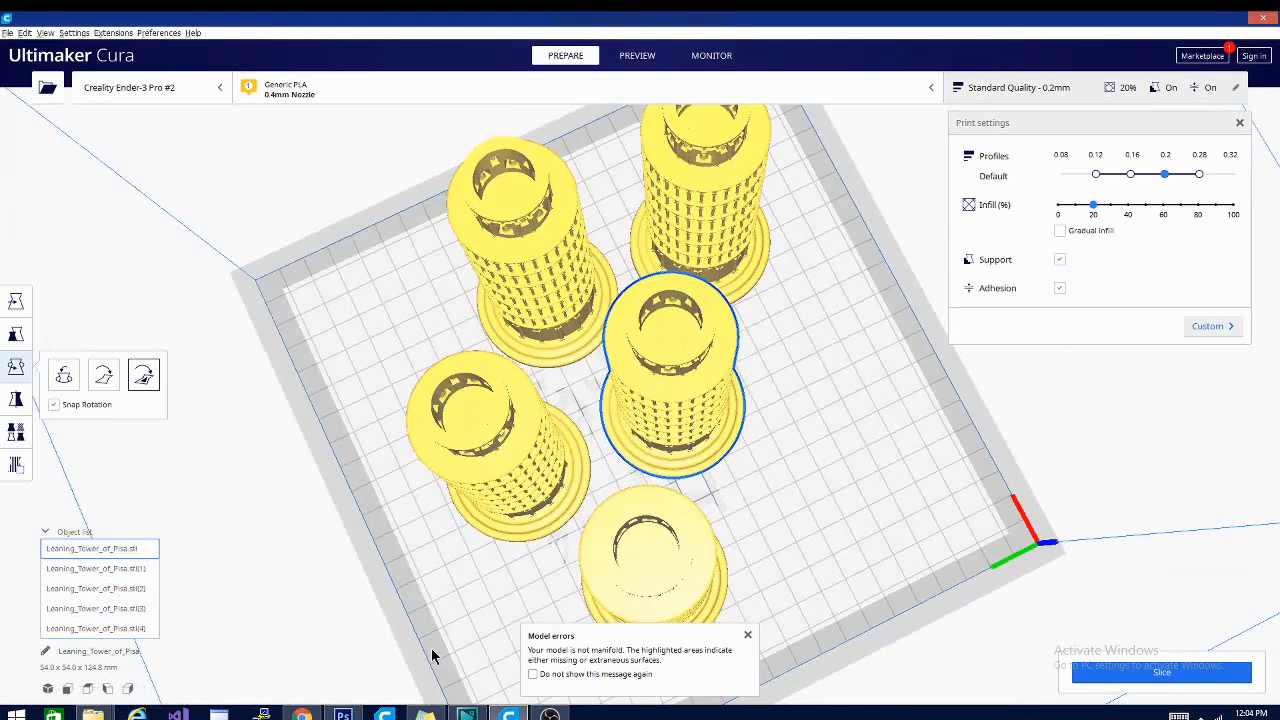
Examine the arrangement and spacing of the tower copies on the build plate from above and from several sides
{"action": "right_click_drag", "start_coordinate": [329, 526], "coordinate": [784, 582]}
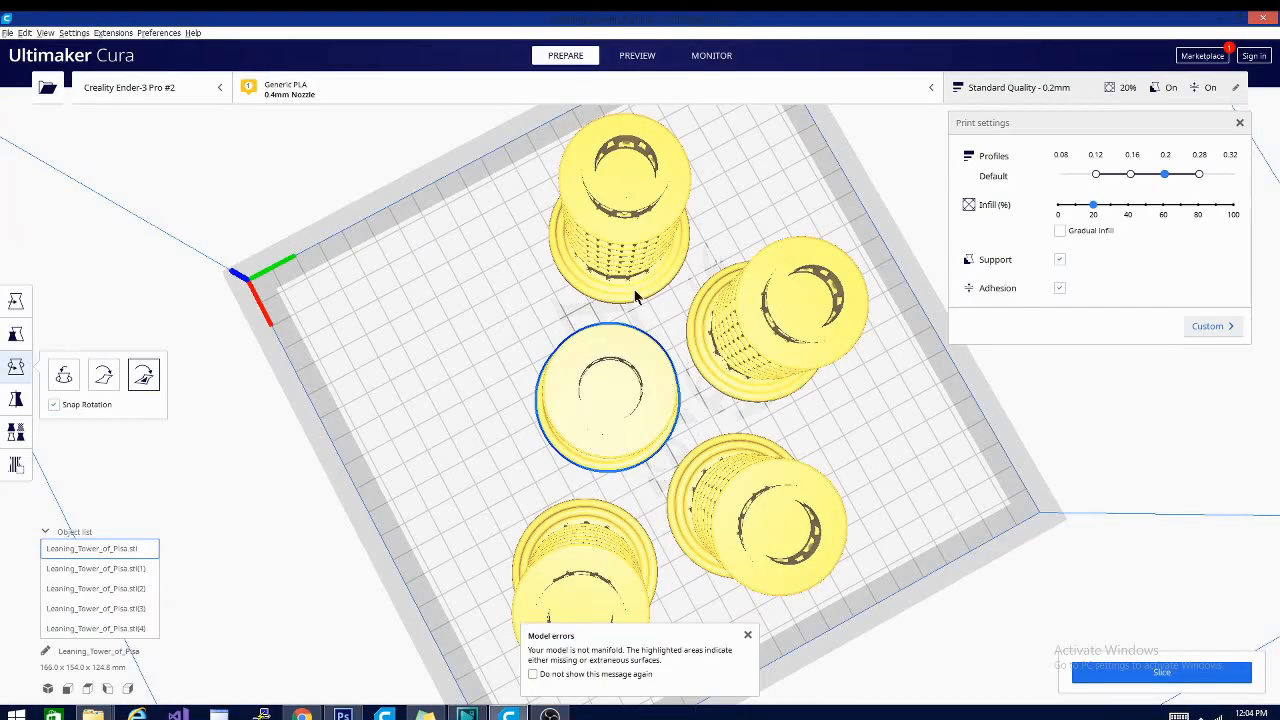
{"action": "right_click_drag", "start_coordinate": [818, 520], "coordinate": [417, 494]}
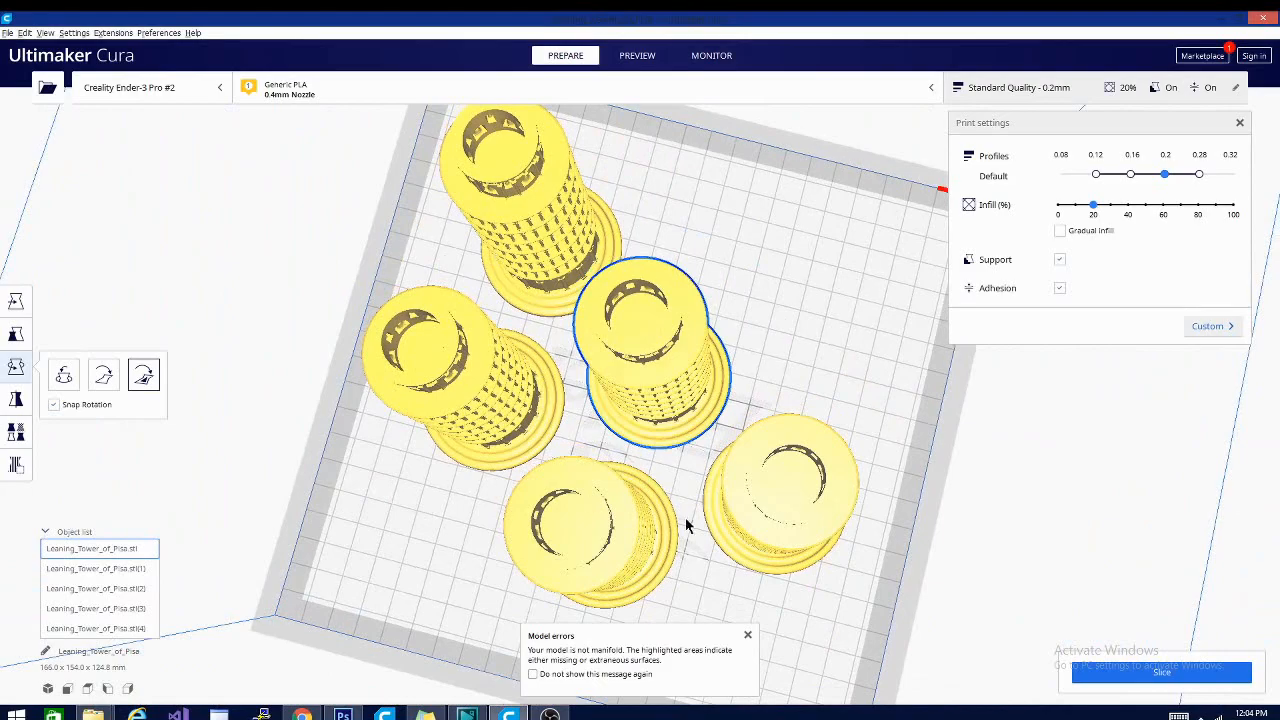
{"action": "right_click_drag", "start_coordinate": [783, 650], "coordinate": [825, 569]}
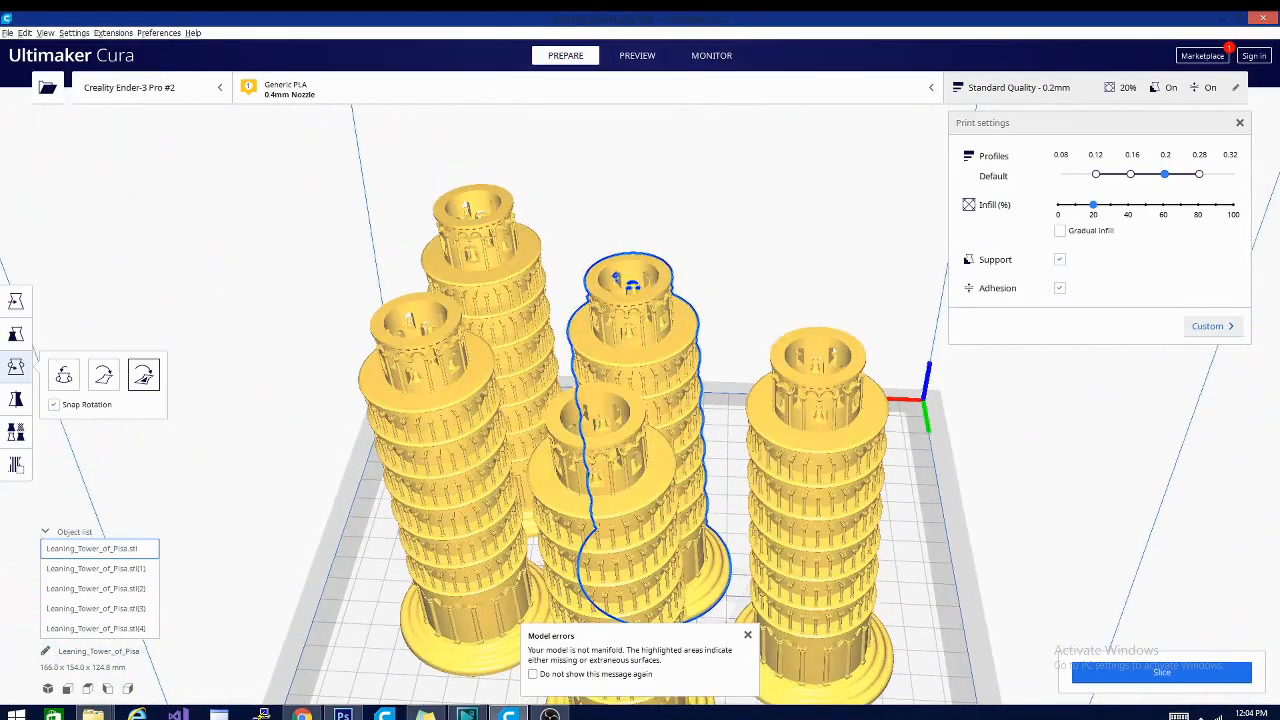
{"action": "right_click_drag", "start_coordinate": [968, 523], "coordinate": [939, 533]}
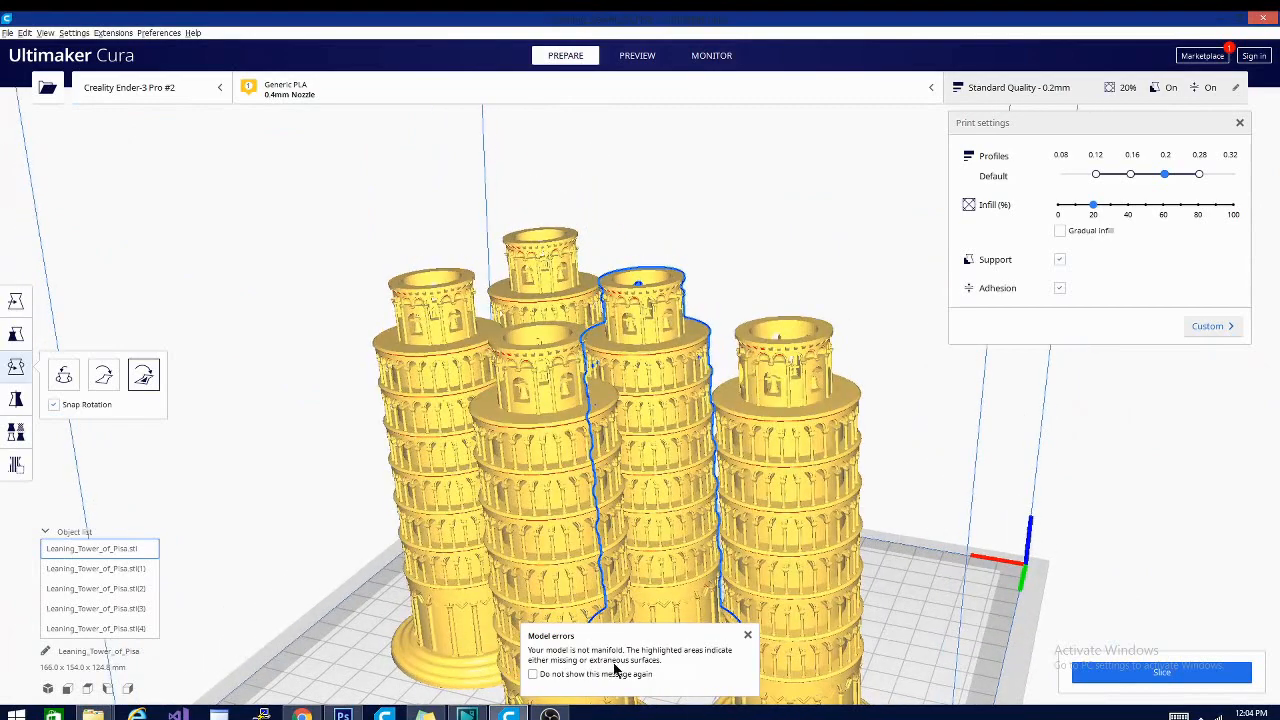
{"action": "right_click_drag", "start_coordinate": [838, 567], "coordinate": [823, 606]}
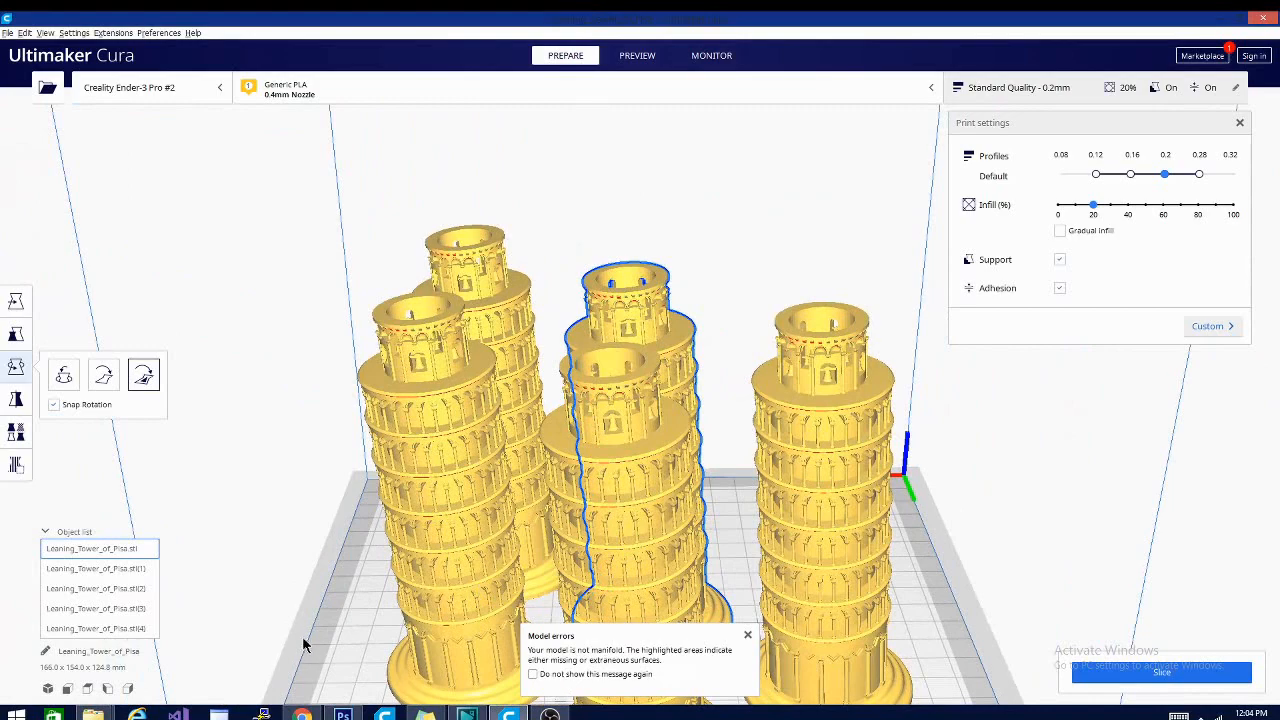
{"action": "right_click_drag", "start_coordinate": [302, 636], "coordinate": [307, 601]}
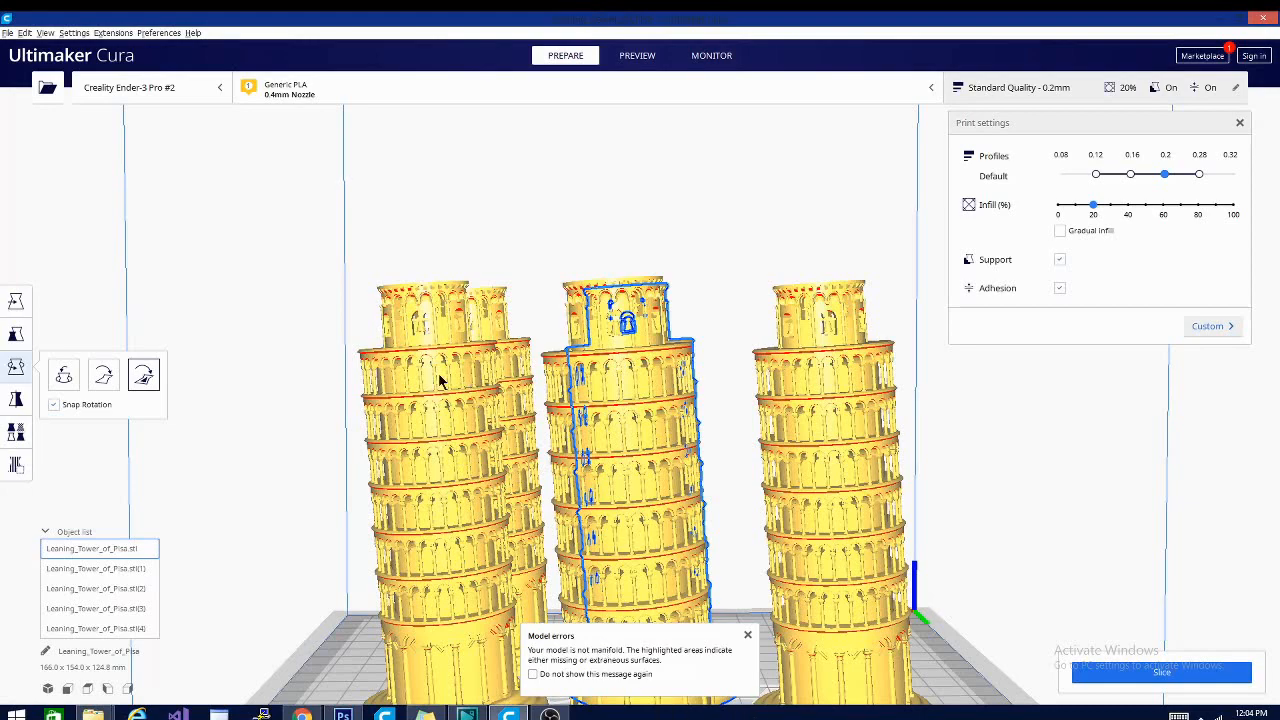
{"action": "right_click_drag", "start_coordinate": [345, 538], "coordinate": [425, 565]}
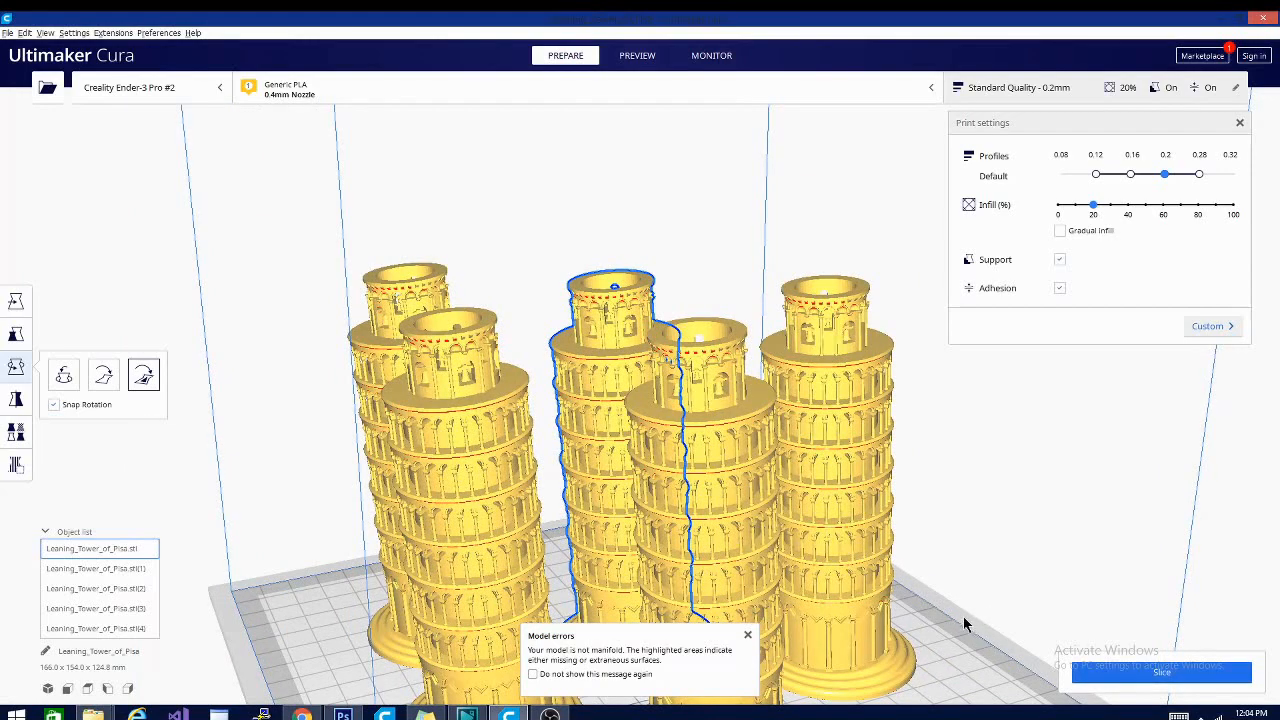
{"action": "right_click_drag", "start_coordinate": [963, 616], "coordinate": [806, 598]}
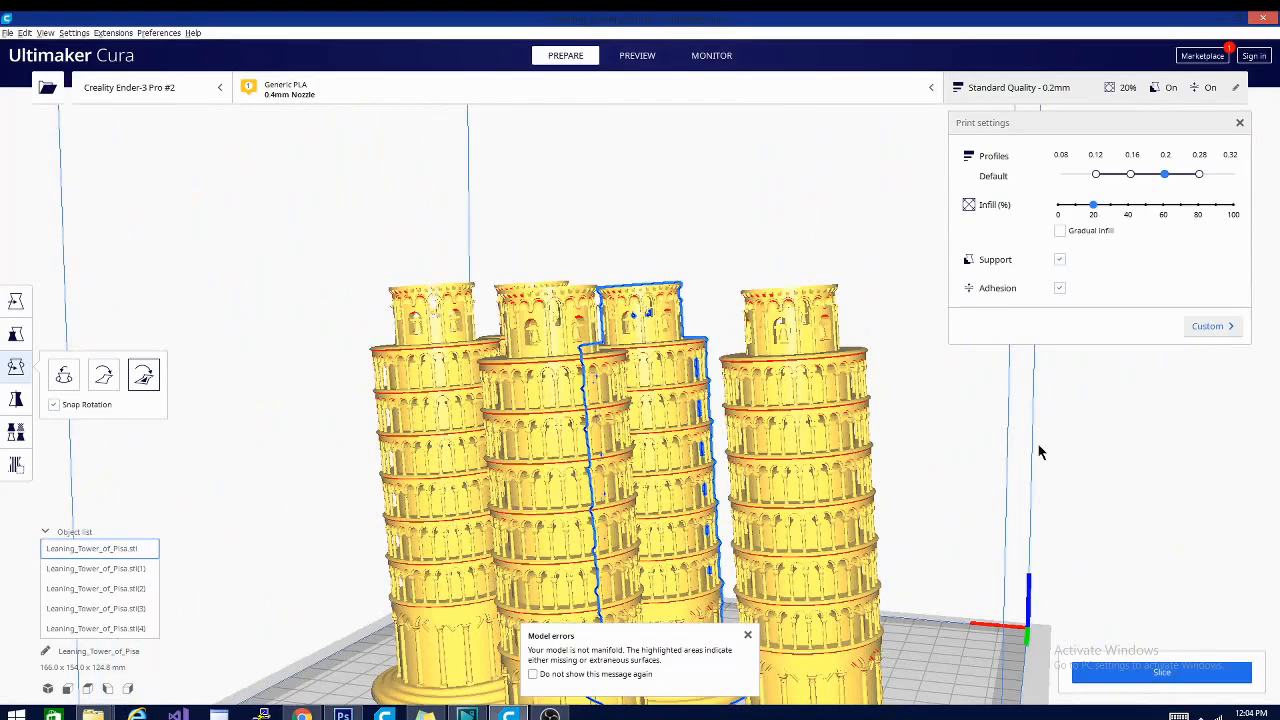
{"action": "right_click_drag", "start_coordinate": [1040, 453], "coordinate": [459, 546]}
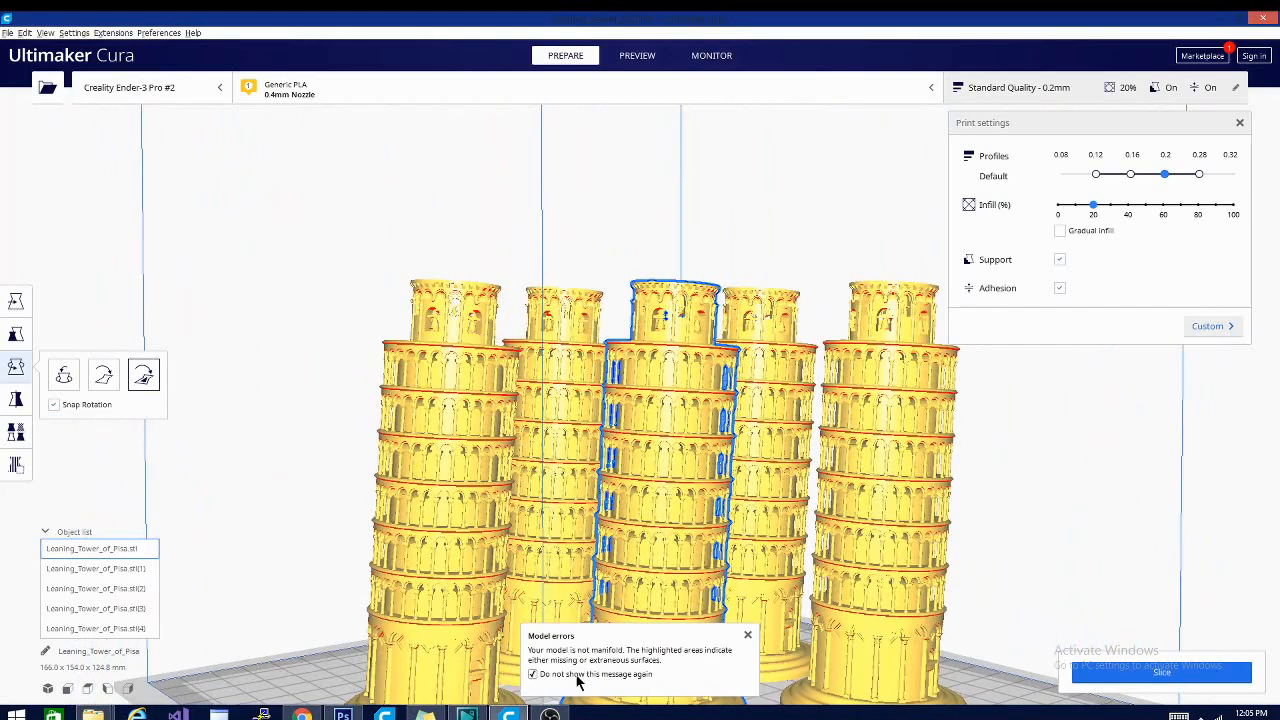
Dismiss the model errors message for good and lay the middle tower on its side by aligning a side face to the build plate
{"action": "right_click", "coordinate": [748, 637]}
{"action": "left_click", "coordinate": [650, 651]}
{"action": "left_click", "coordinate": [749, 637]}
{"action": "right_click_drag", "start_coordinate": [920, 625], "coordinate": [787, 697]}
{"action": "right_click_drag", "start_coordinate": [313, 518], "coordinate": [712, 641]}
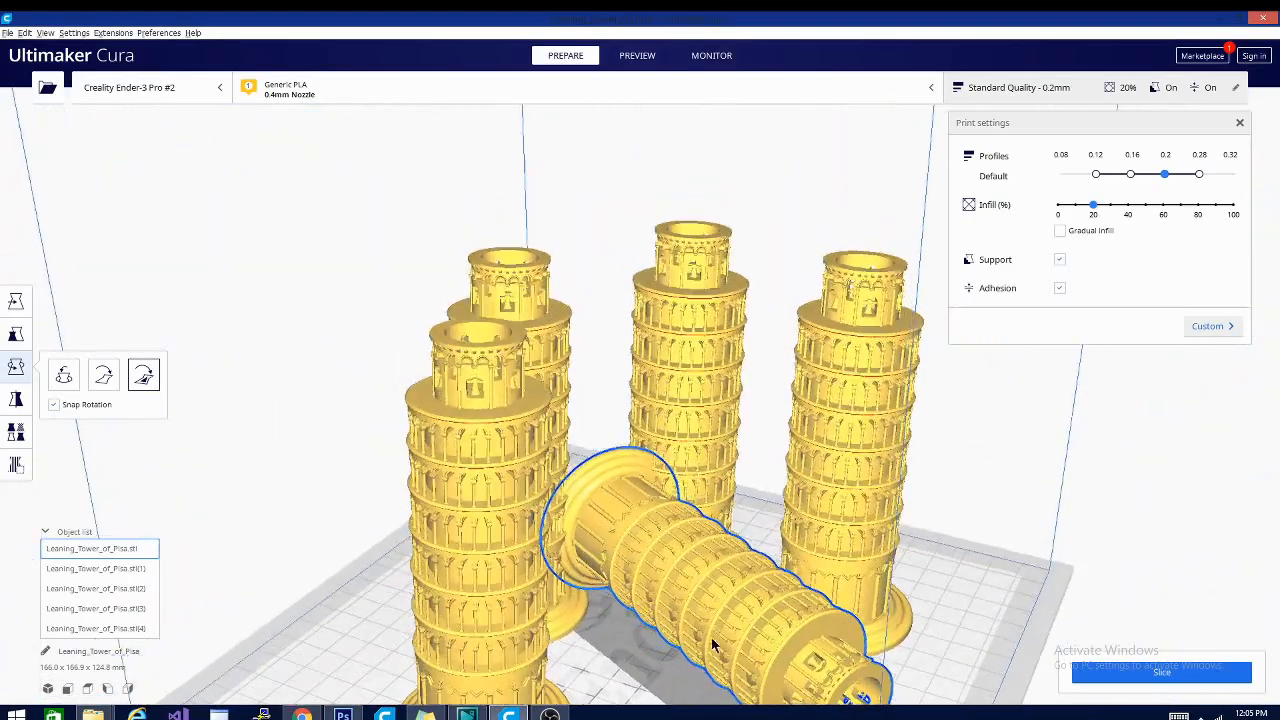
{"action": "right_click_drag", "start_coordinate": [612, 660], "coordinate": [845, 665]}
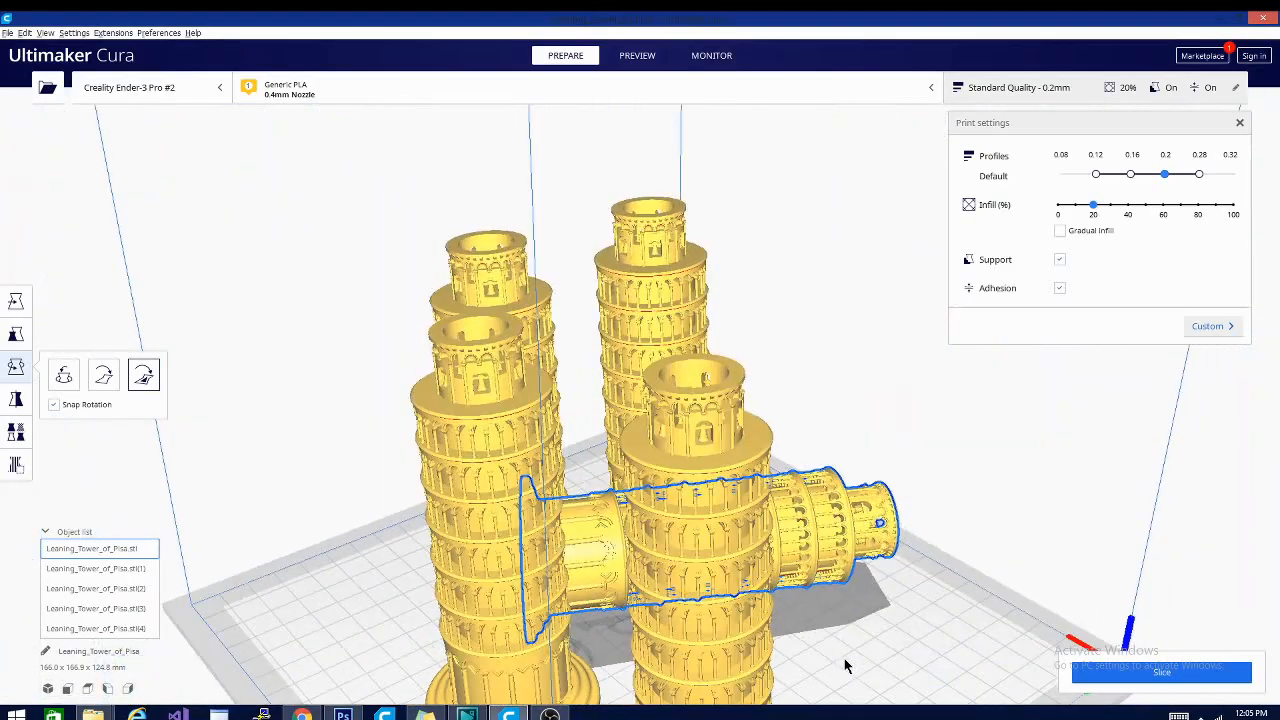
{"action": "right_click_drag", "start_coordinate": [425, 640], "coordinate": [762, 658]}
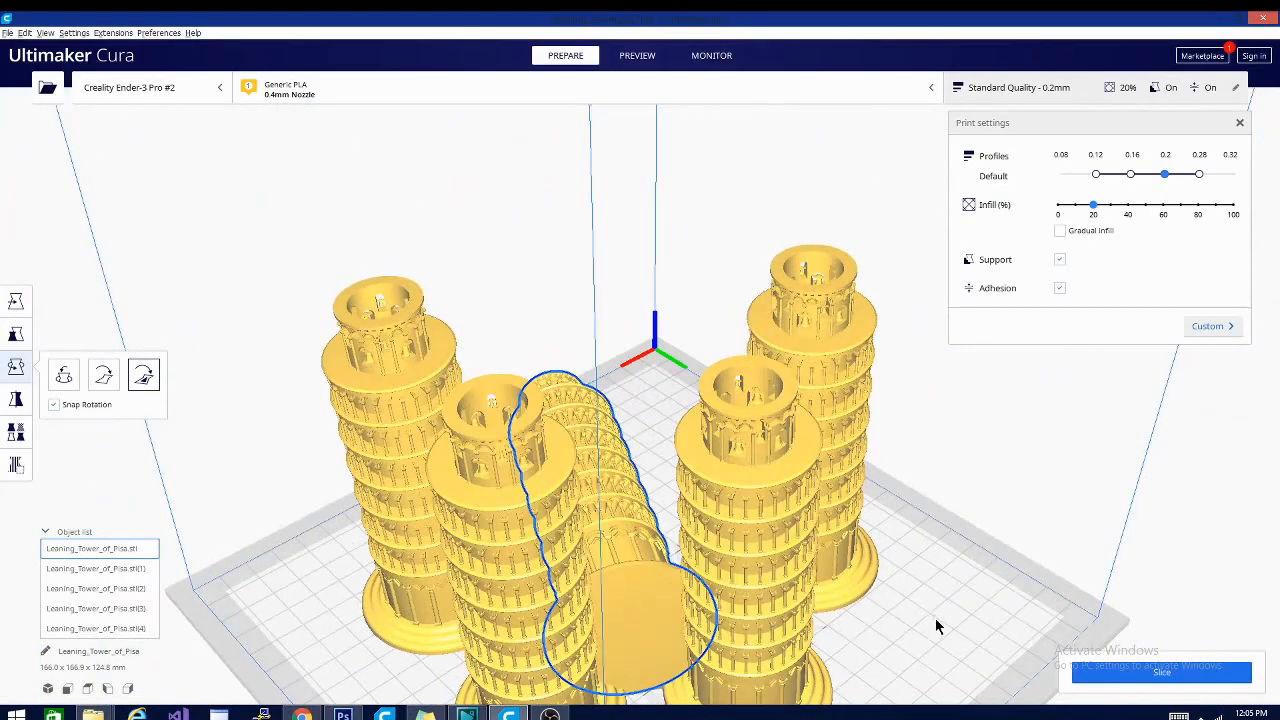
{"action": "right_click_drag", "start_coordinate": [935, 624], "coordinate": [912, 573]}
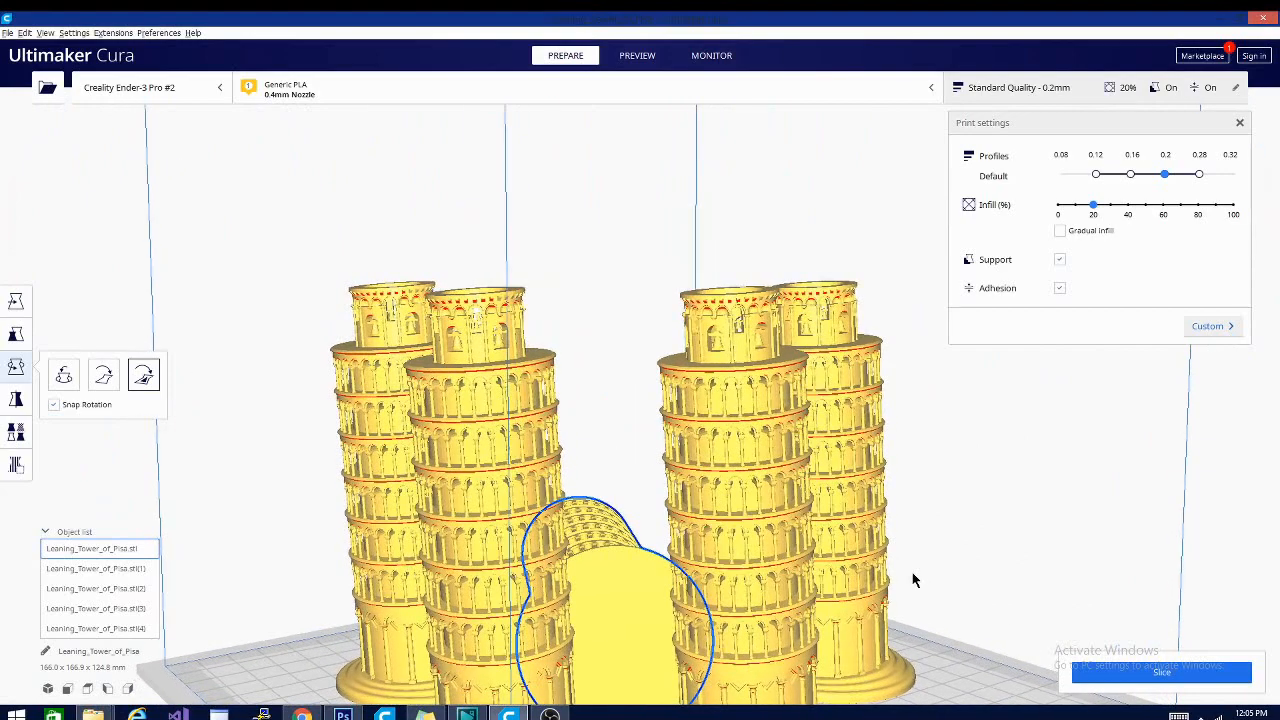